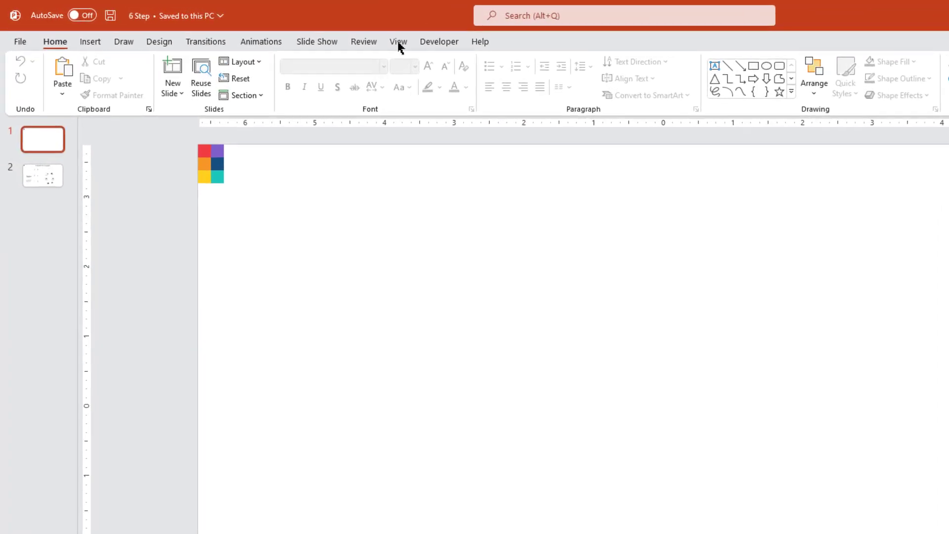
# Step: Turn on guides and draw a 5.22-inch blue circle centred on the slide
pyautogui.click(307, 33)
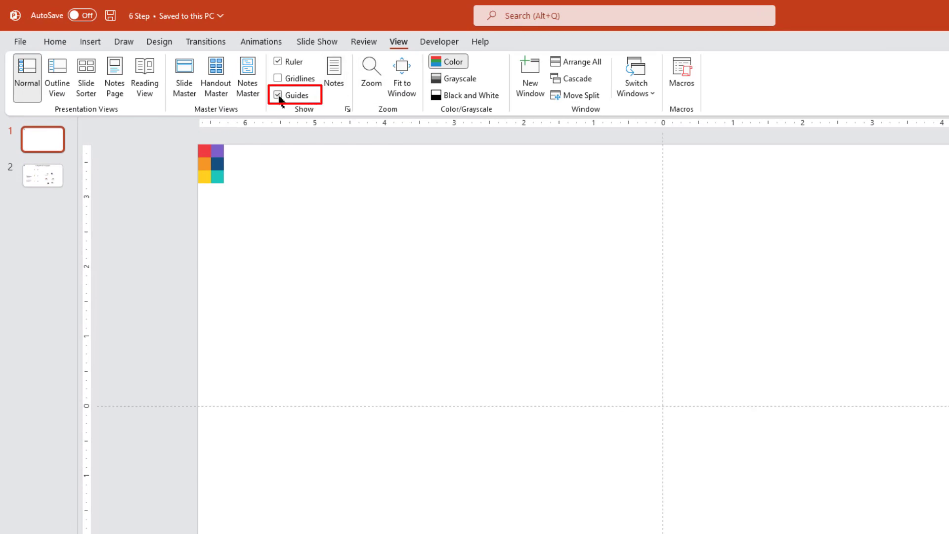
pyautogui.click(98, 47)
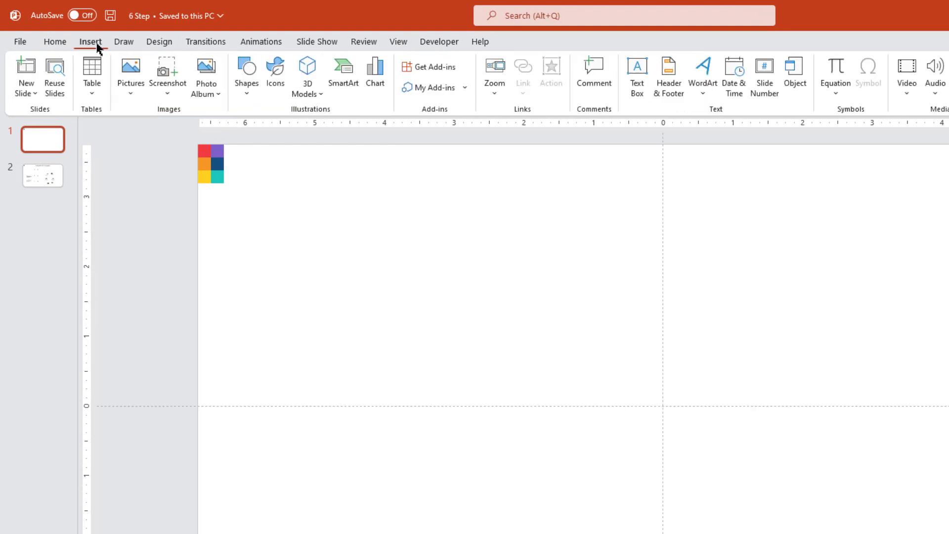
pyautogui.click(247, 94)
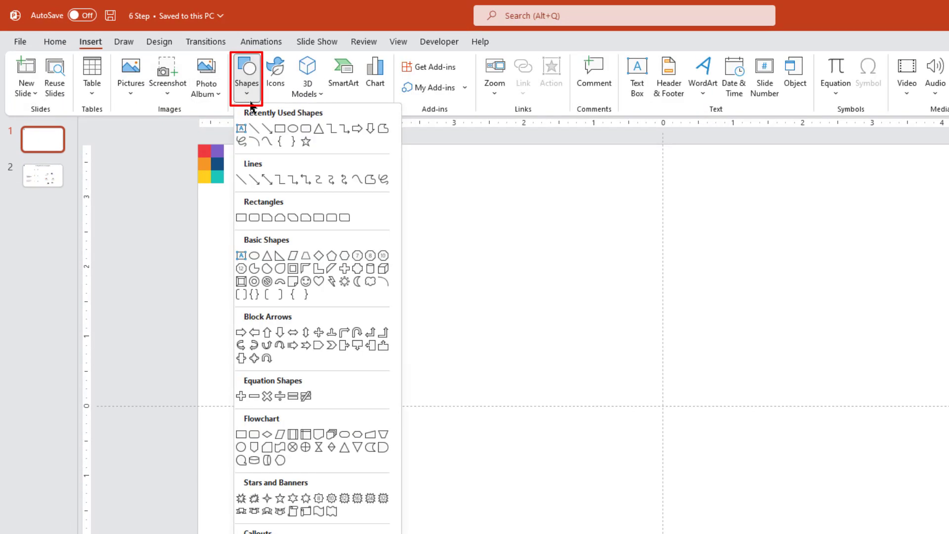
pyautogui.click(292, 131)
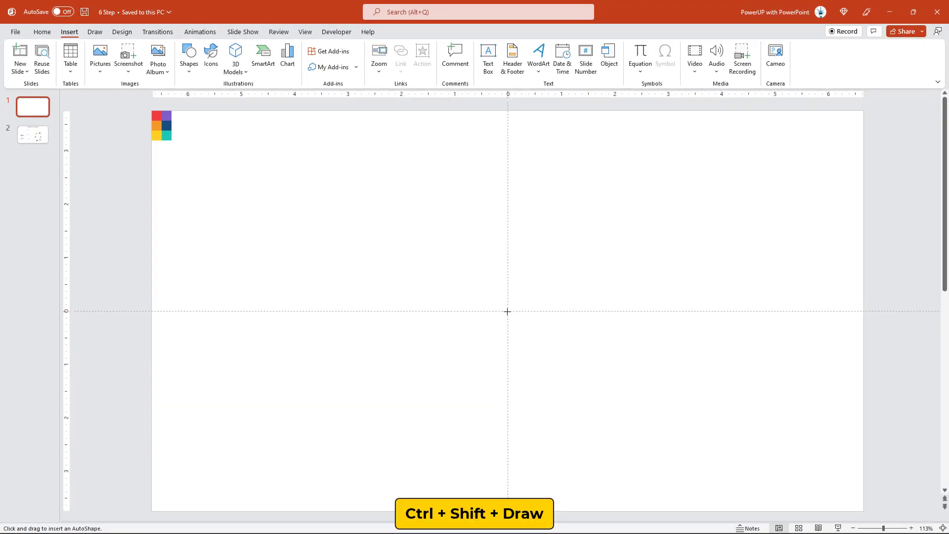
pyautogui.moveTo(507, 312); pyautogui.dragTo(647, 387)
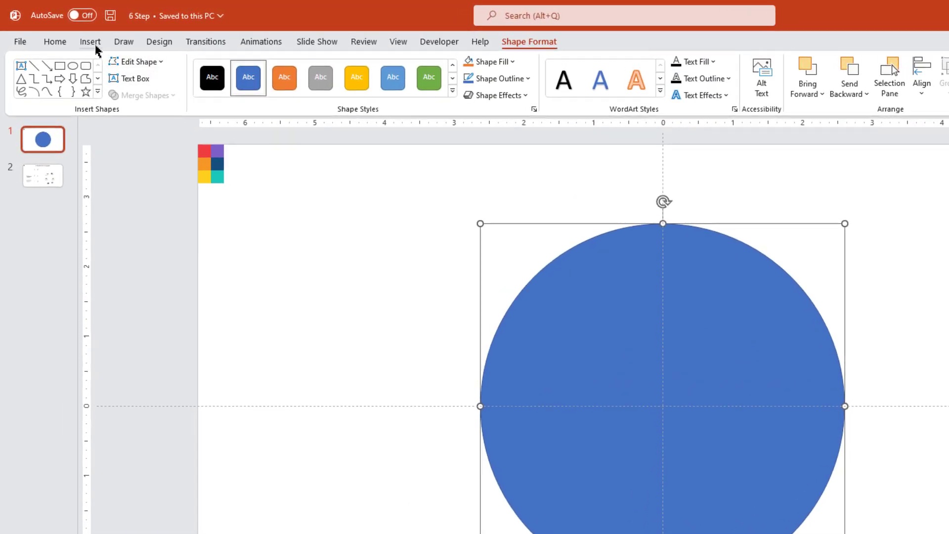
# Step: Draw a thin vertical rectangle through the circle's centre, extending past its edges
pyautogui.click(69, 31)
pyautogui.click(246, 96)
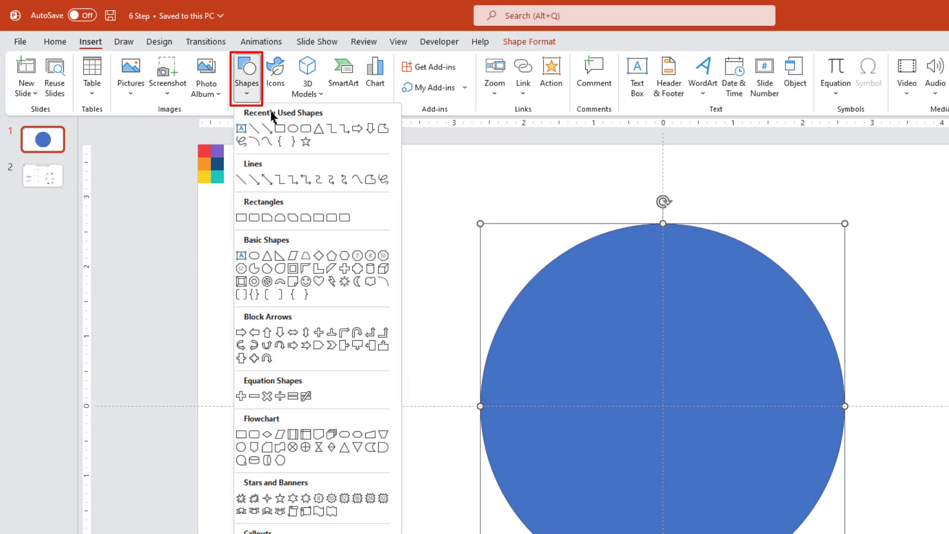
pyautogui.click(280, 128)
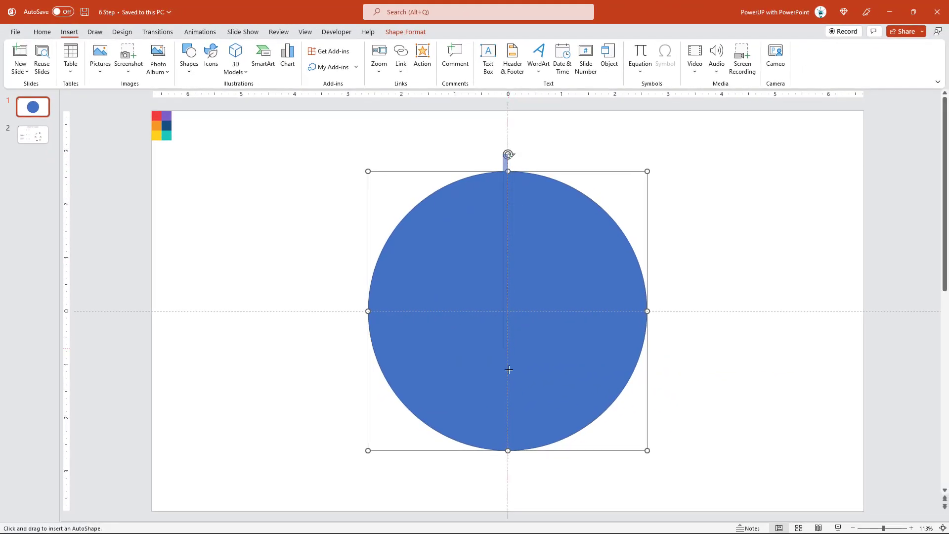
pyautogui.moveTo(508, 369)
pyautogui.mouseDown()
pyautogui.moveTo(512, 477)
pyautogui.moveTo(511, 464)
pyautogui.mouseUp()
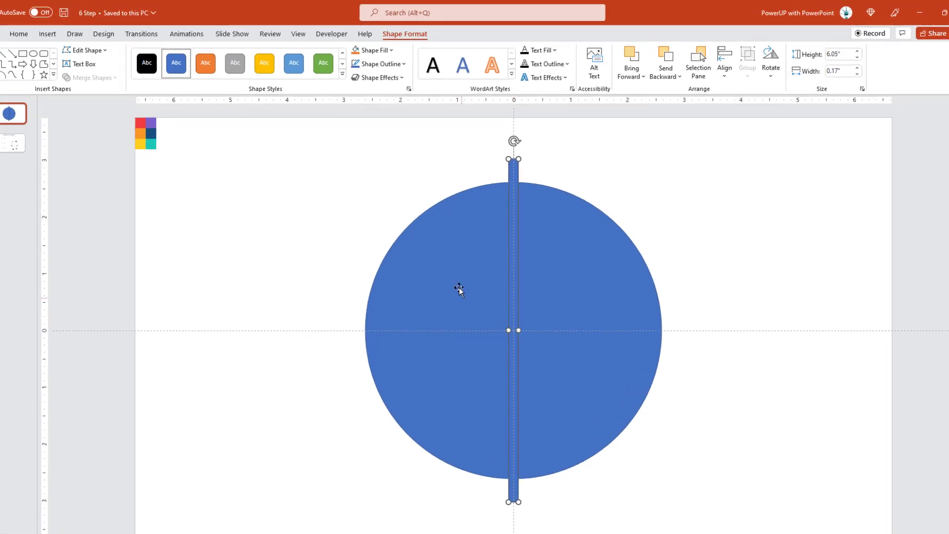
# Step: Give the vertical bar no outline and a light blue fill
pyautogui.click(392, 95)
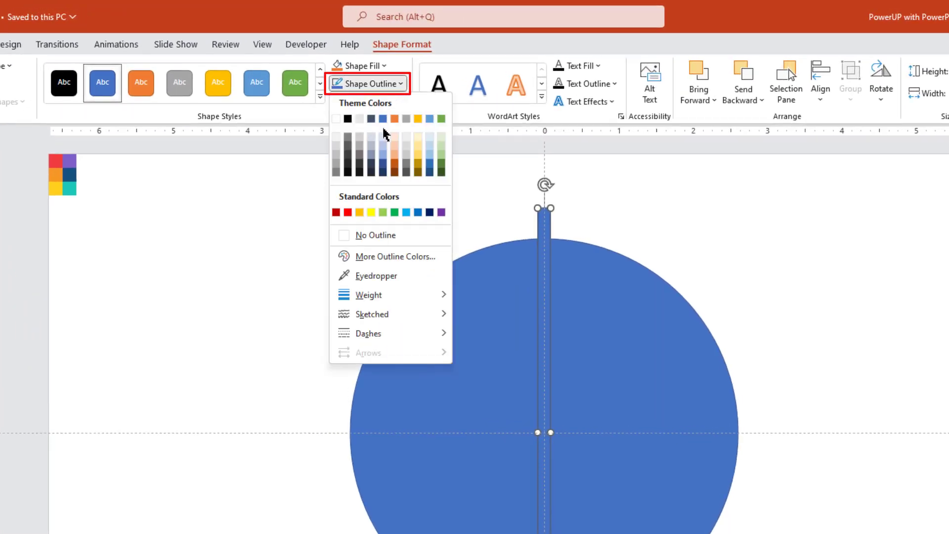
pyautogui.click(374, 235)
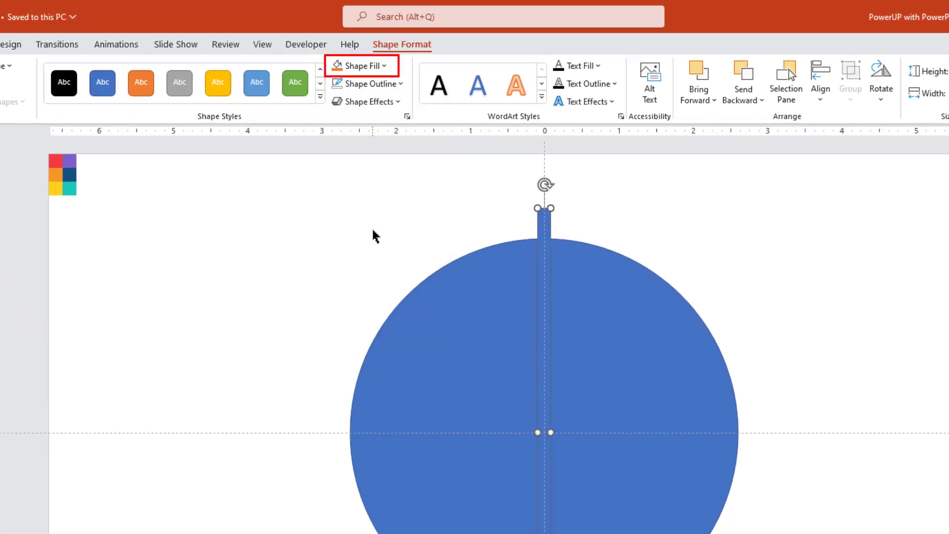
pyautogui.click(377, 71)
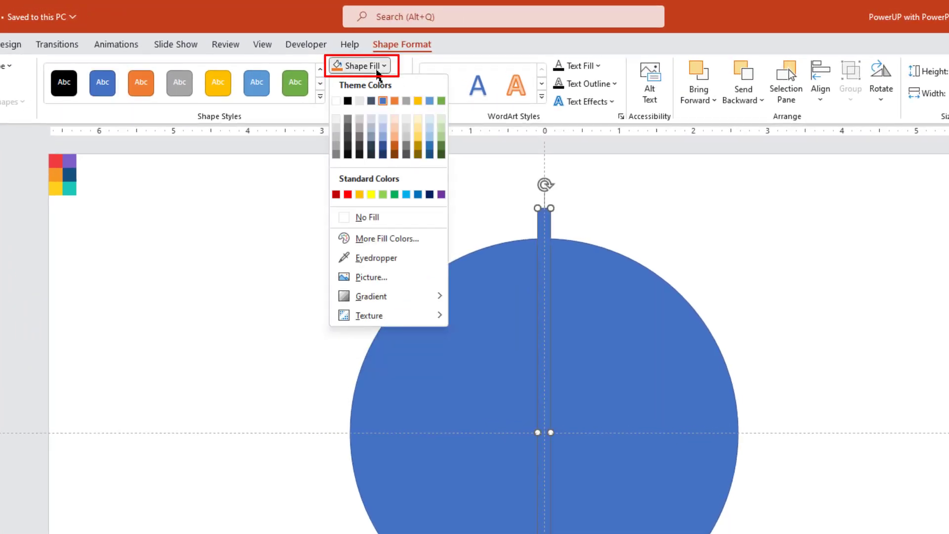
pyautogui.click(406, 195)
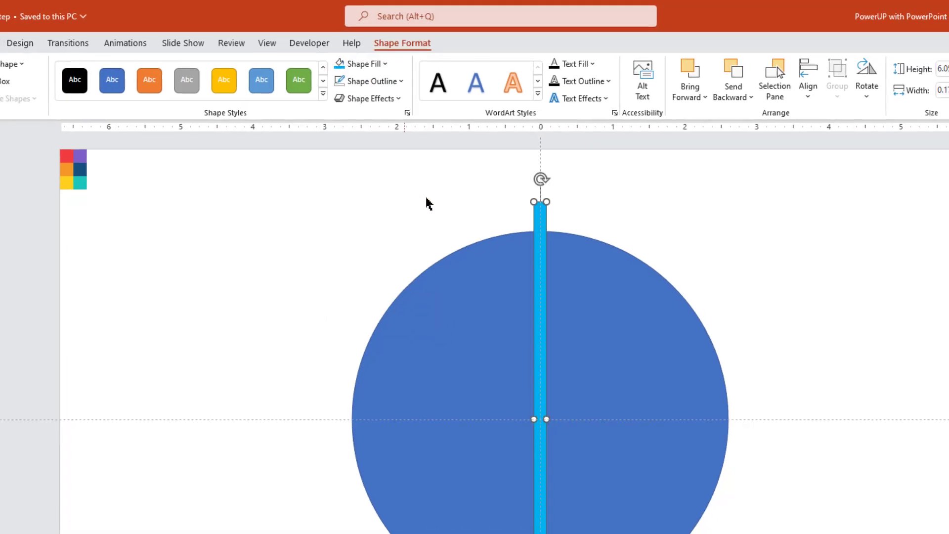
pyautogui.click(538, 168)
pyautogui.click(507, 171)
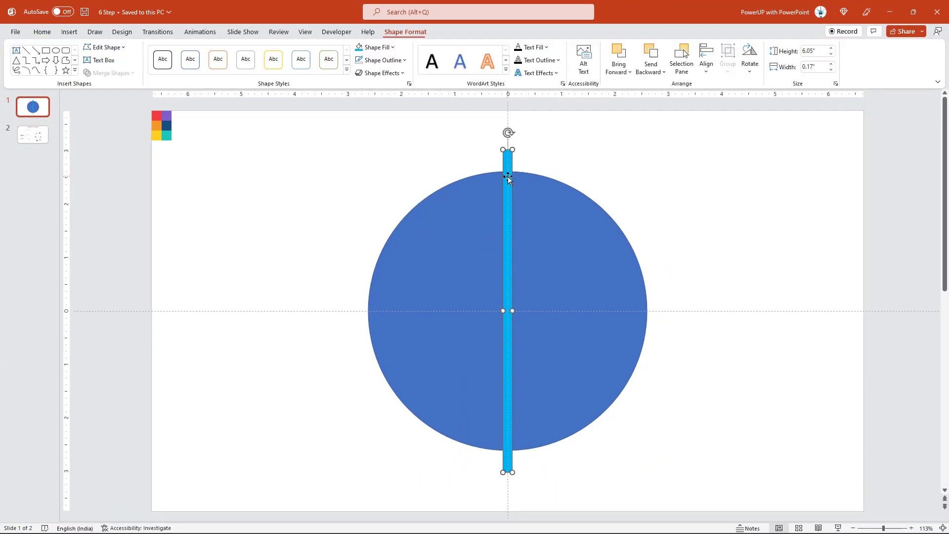
# Step: Duplicate the bar, rotate it horizontal, and place copies above and below the centre
pyautogui.hotkey('ctrl', 'd')
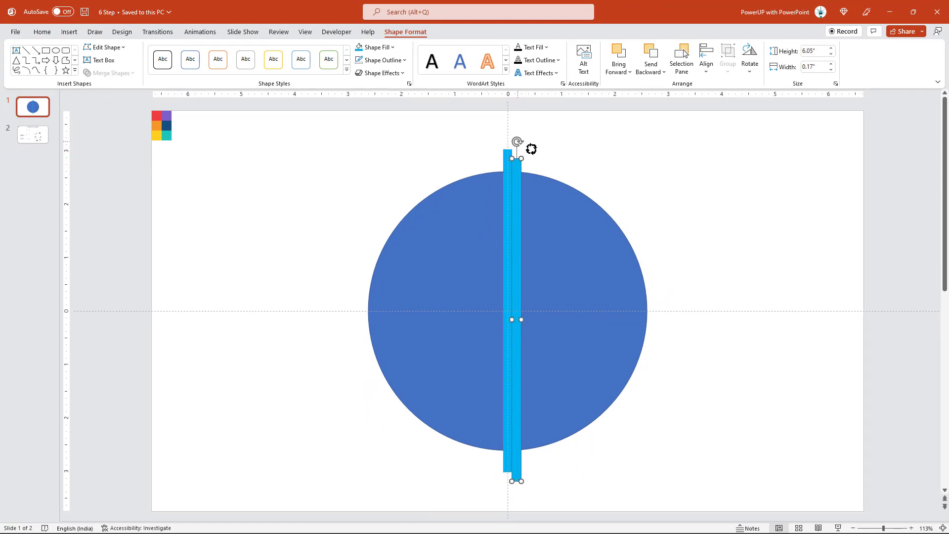
pyautogui.moveTo(518, 143)
pyautogui.mouseDown()
pyautogui.moveTo(626, 335)
pyautogui.moveTo(643, 278)
pyautogui.mouseUp()
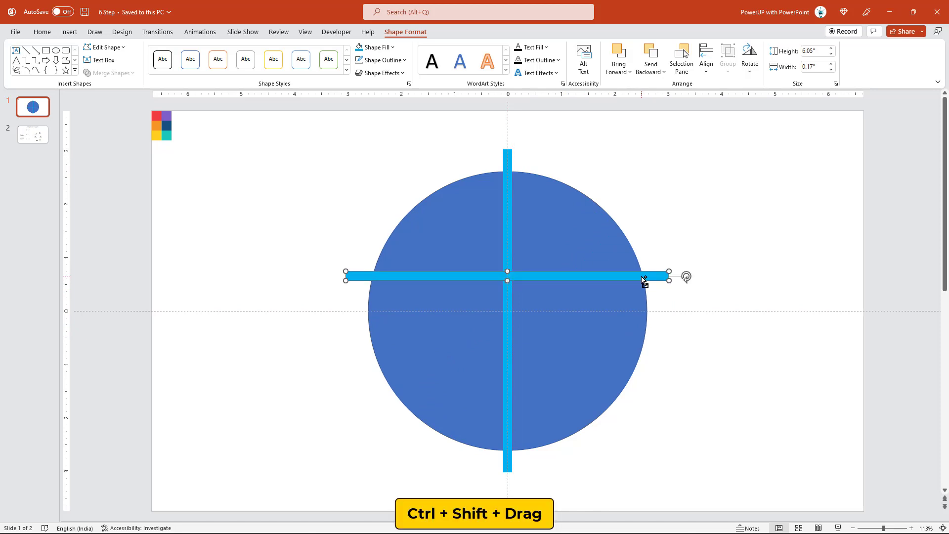
pyautogui.moveTo(642, 279); pyautogui.dragTo(641, 351)
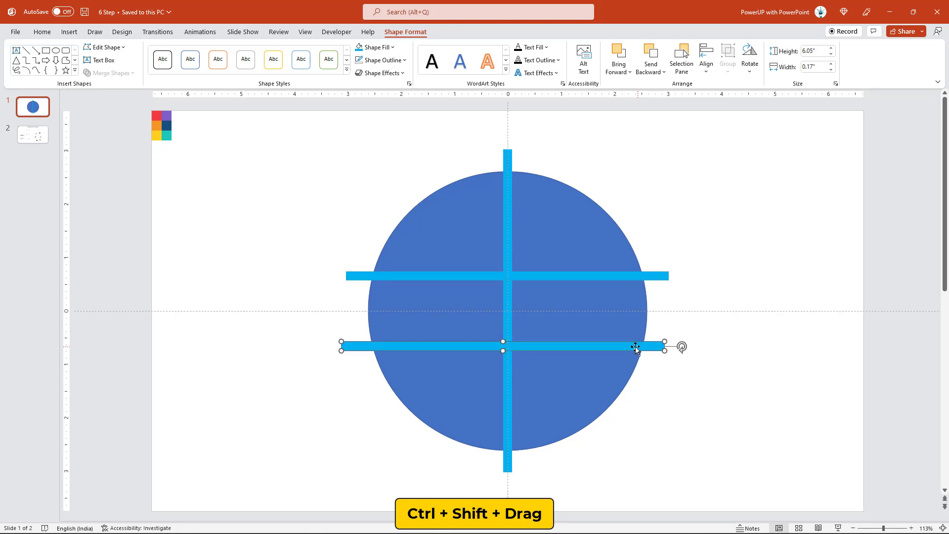
pyautogui.press('Down')
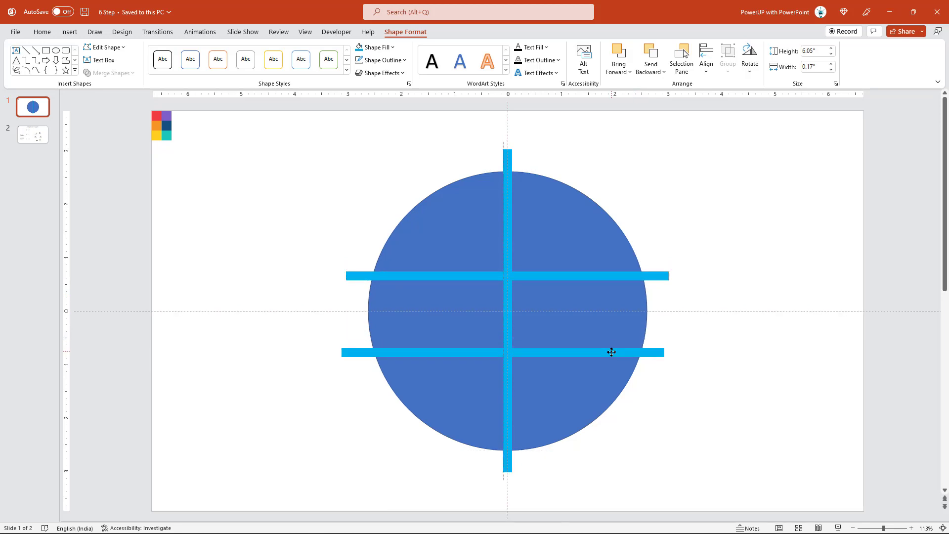
pyautogui.press('Down')
pyautogui.moveTo(577, 279); pyautogui.dragTo(575, 263)
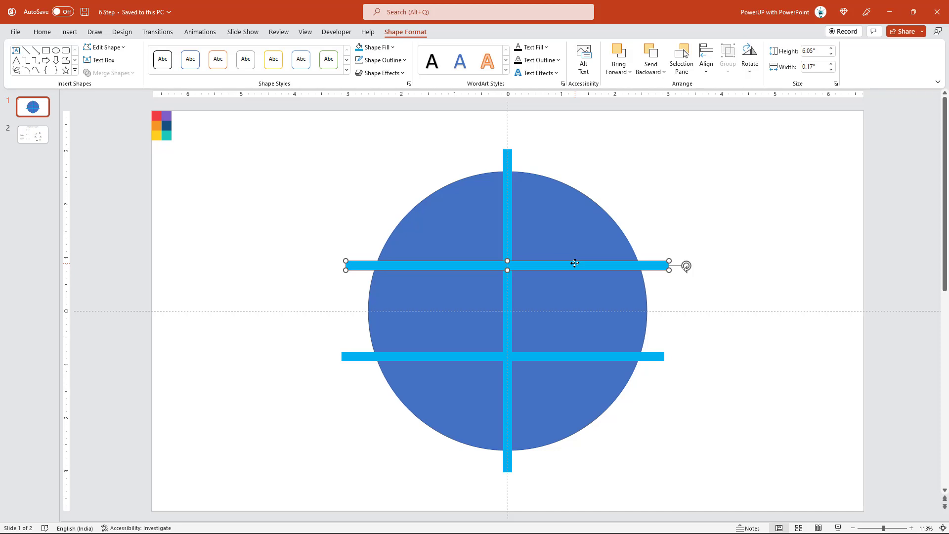
pyautogui.click(356, 288)
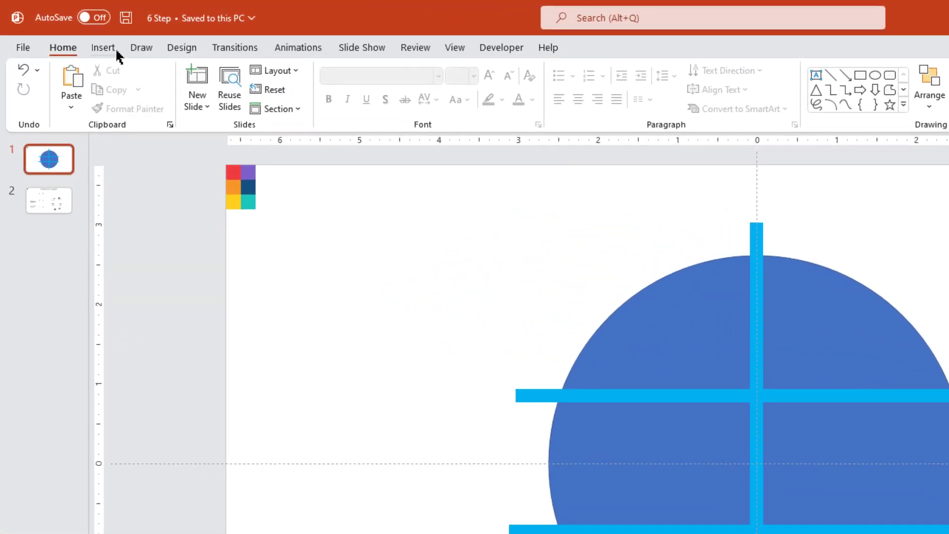
# Step: Draw a small isosceles triangle below the upper bar, left of the vertical bar
pyautogui.click(95, 44)
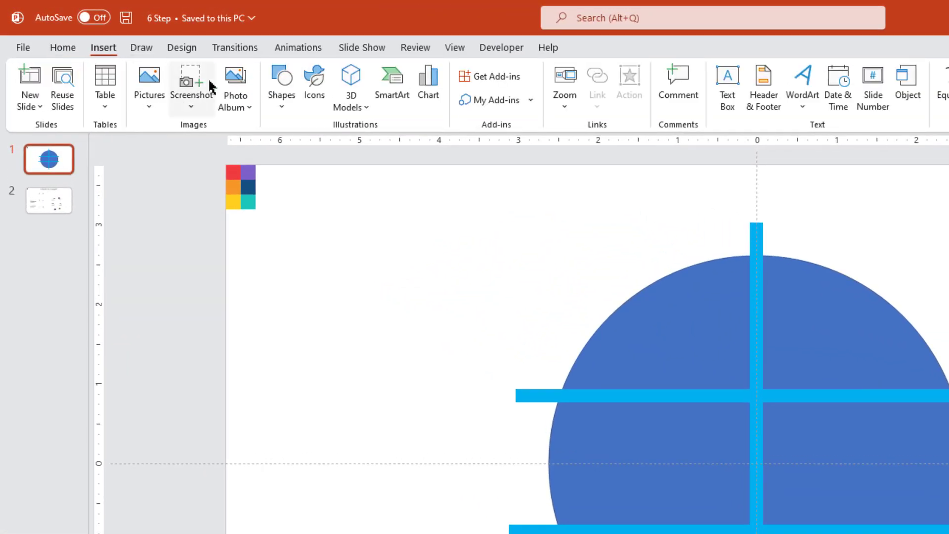
pyautogui.click(261, 101)
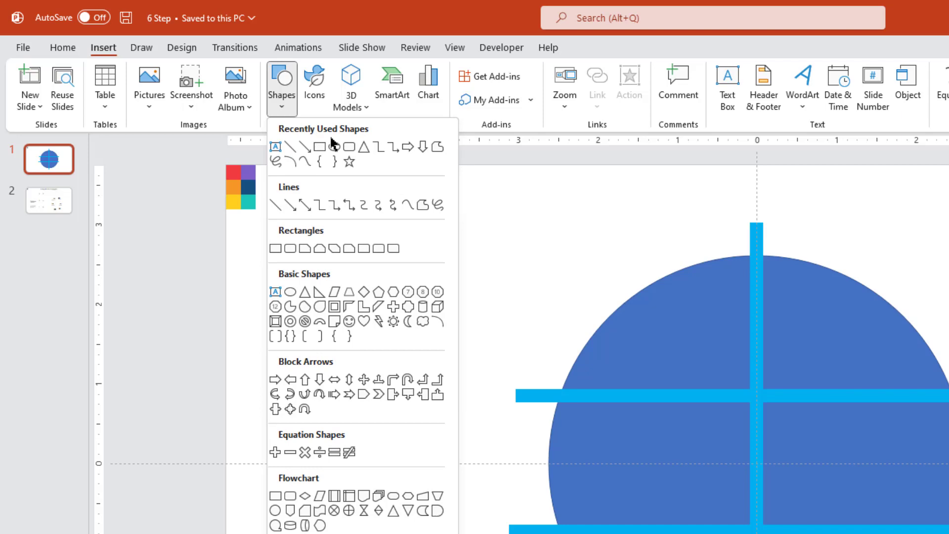
pyautogui.click(364, 148)
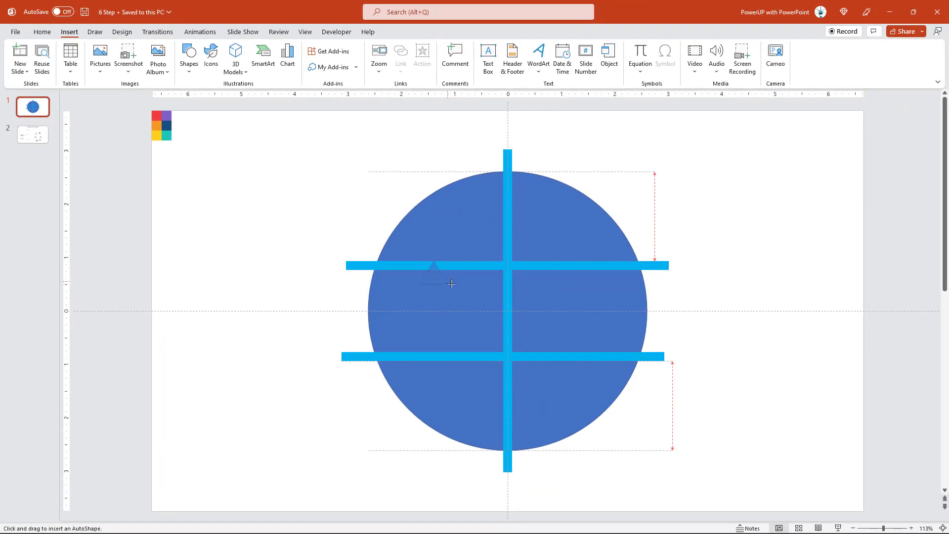
pyautogui.moveTo(451, 283); pyautogui.dragTo(473, 276)
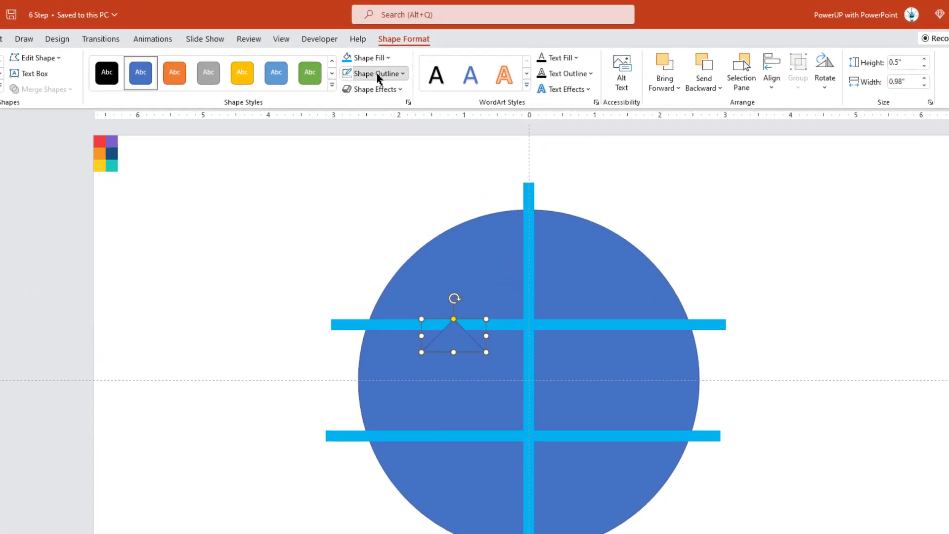
# Step: Give the triangle no outline and a gold fill
pyautogui.click(381, 60)
pyautogui.click(377, 206)
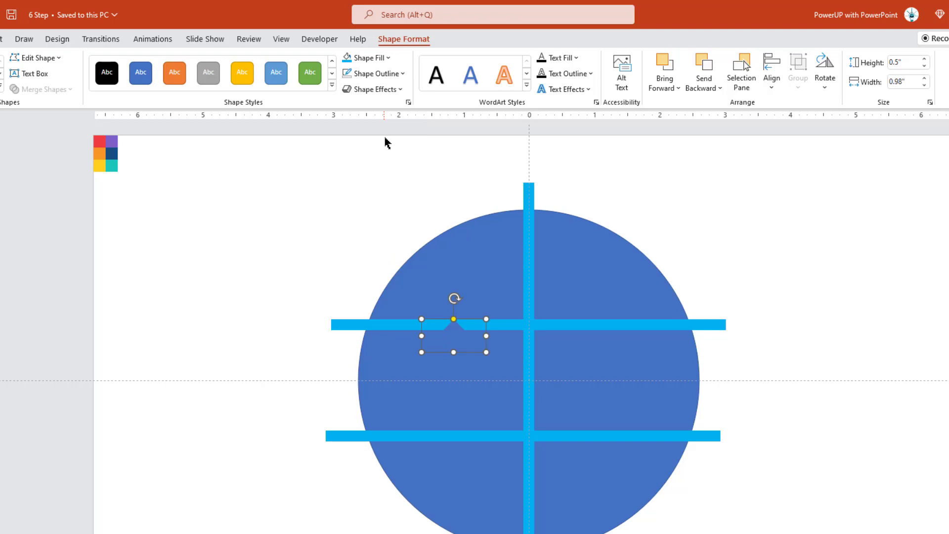
pyautogui.click(367, 57)
pyautogui.click(366, 170)
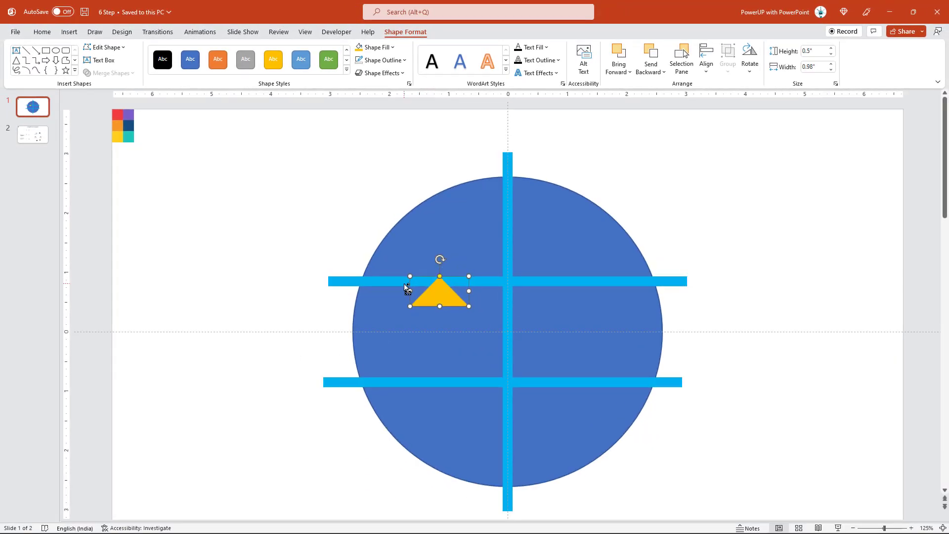
# Step: Flip the gold triangle to point down and place a duplicate above the bar
pyautogui.keyDown('ctrl'); pyautogui.scroll(3, 404, 283); pyautogui.keyUp('ctrl')
pyautogui.keyDown('ctrl'); pyautogui.scroll(5, 449, 328); pyautogui.keyUp('ctrl')
pyautogui.keyDown('ctrl'); pyautogui.scroll(8, 490, 336); pyautogui.keyUp('ctrl')
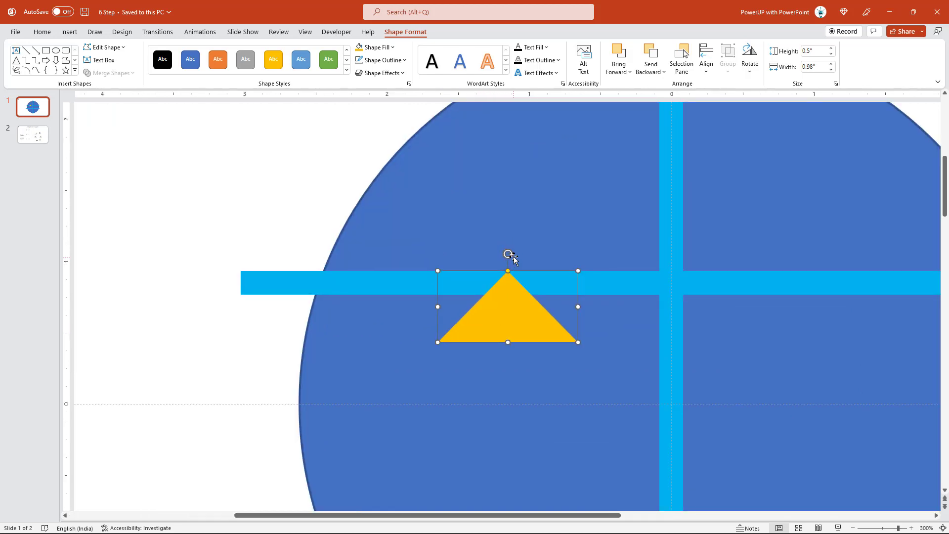
pyautogui.moveTo(509, 254); pyautogui.dragTo(499, 354)
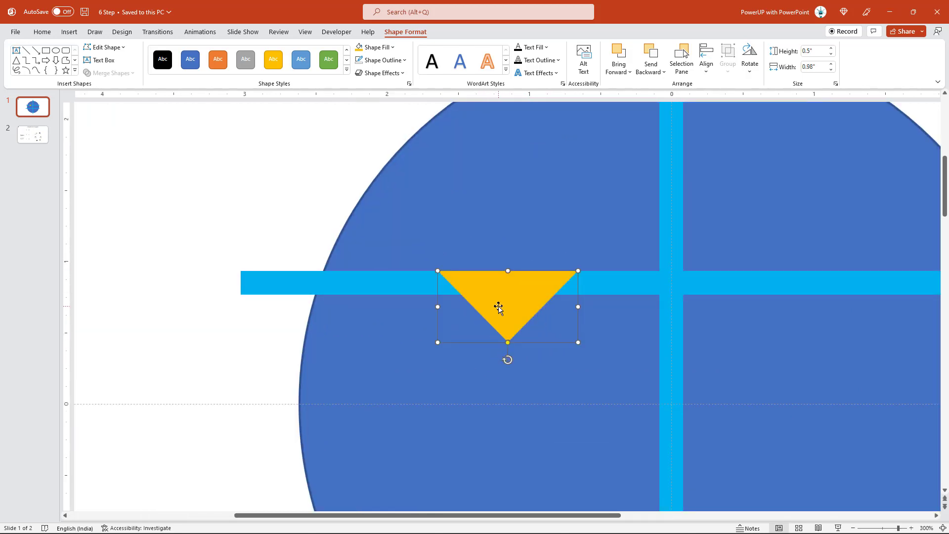
pyautogui.hotkey('ctrl', 'd')
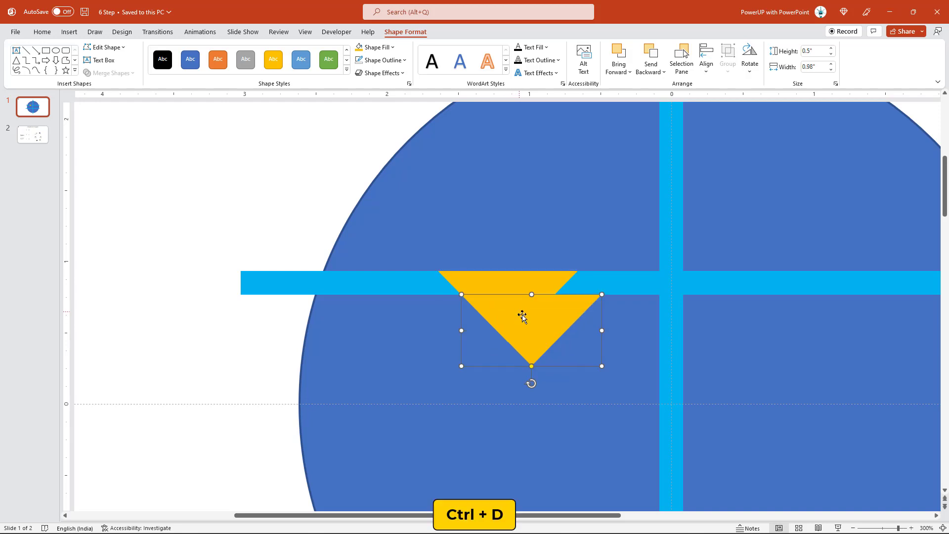
pyautogui.moveTo(533, 317); pyautogui.dragTo(578, 214)
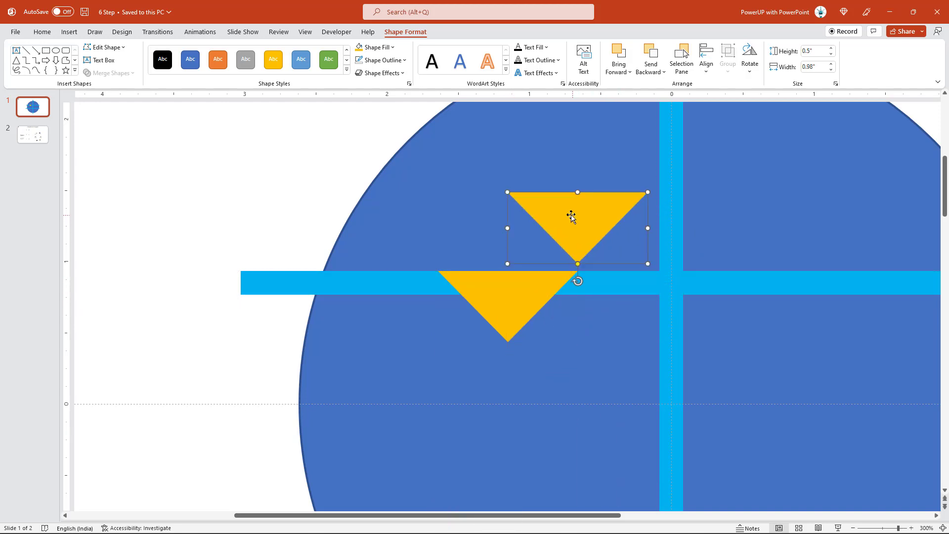
# Step: Fill the copy red, stack it over the gold triangle, and group the pair
pyautogui.click(392, 48)
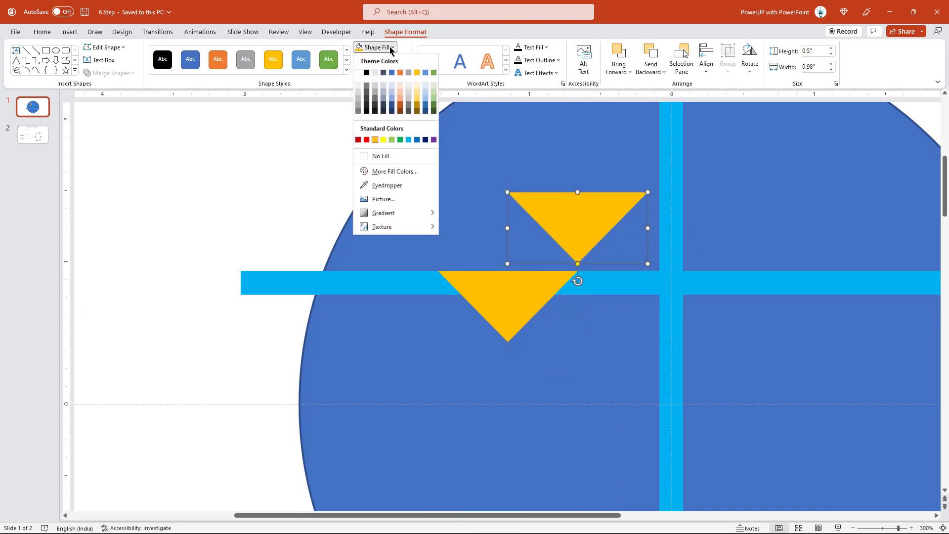
pyautogui.click(367, 140)
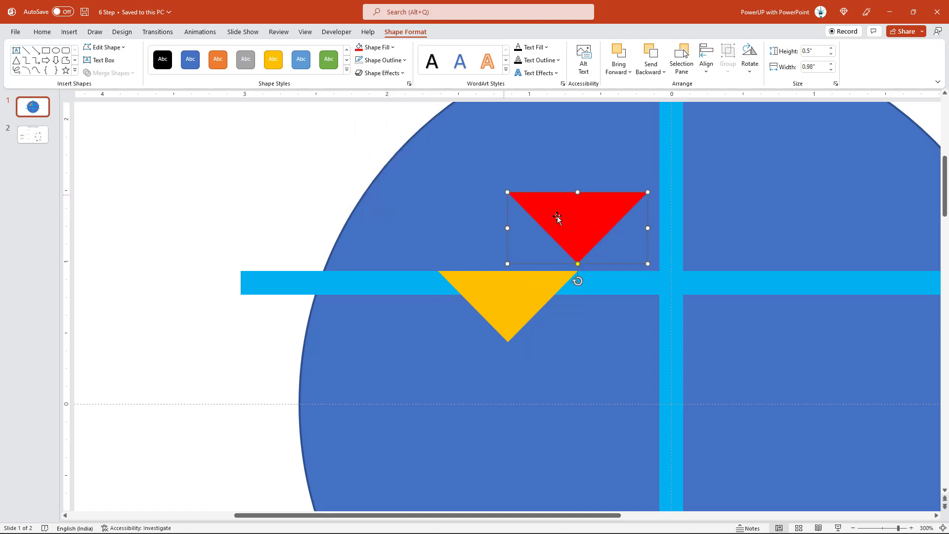
pyautogui.moveTo(557, 227); pyautogui.dragTo(505, 257)
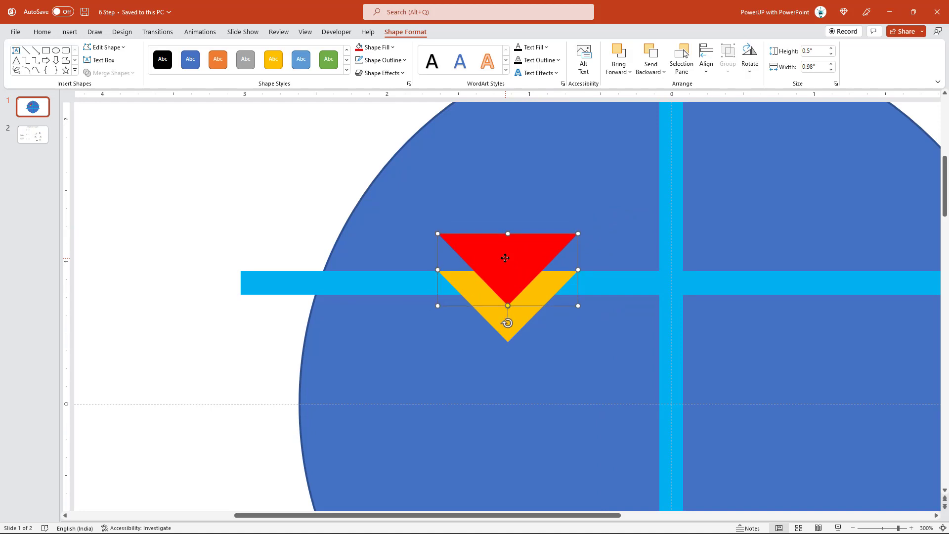
pyautogui.hotkey('ctrl', 'Down')
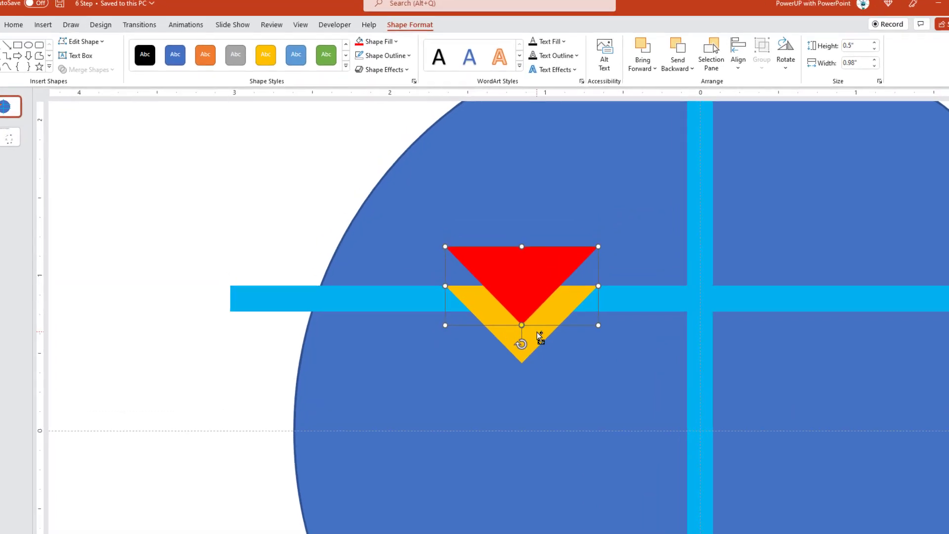
pyautogui.keyDown('shift'); pyautogui.click(521, 313); pyautogui.keyUp('shift')
pyautogui.rightClick(521, 313)
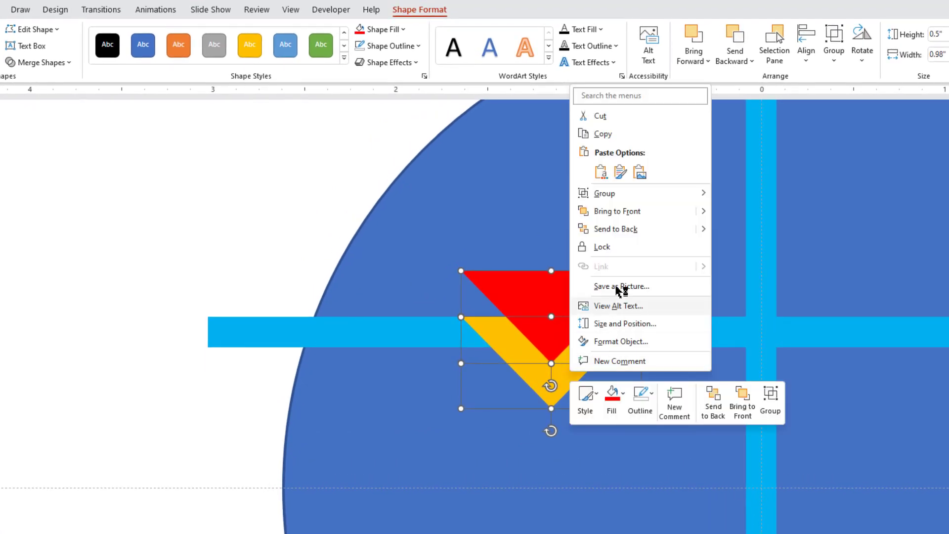
pyautogui.moveTo(604, 193)
pyautogui.click(736, 198)
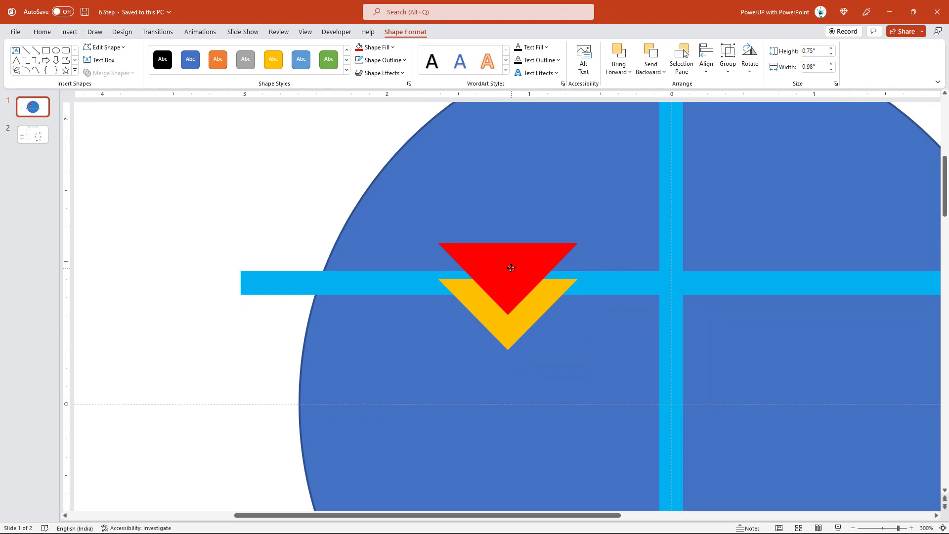
pyautogui.moveTo(512, 268); pyautogui.dragTo(512, 271)
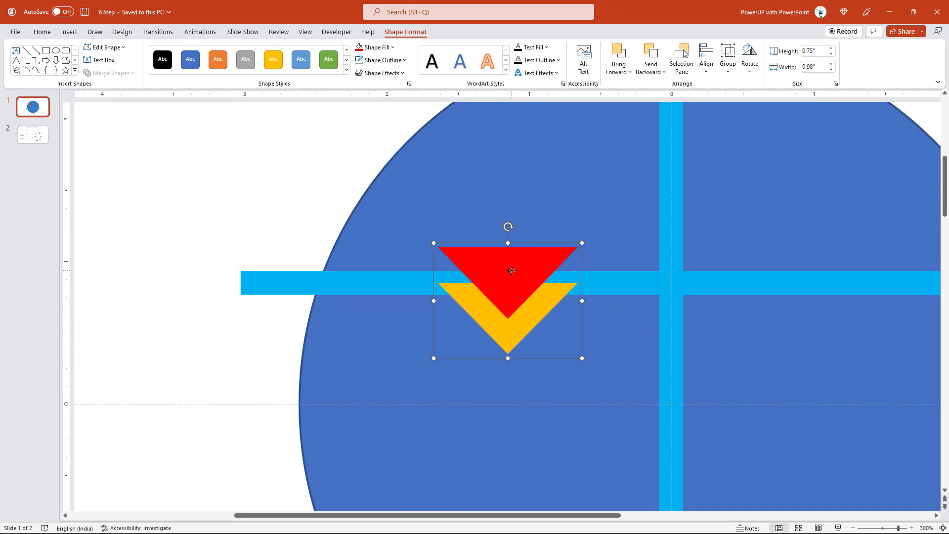
# Step: Place copies of the triangle pair along the lower bar and on the upper bar
pyautogui.scroll(-5, 512, 271)
pyautogui.scroll(-3, 514, 275)
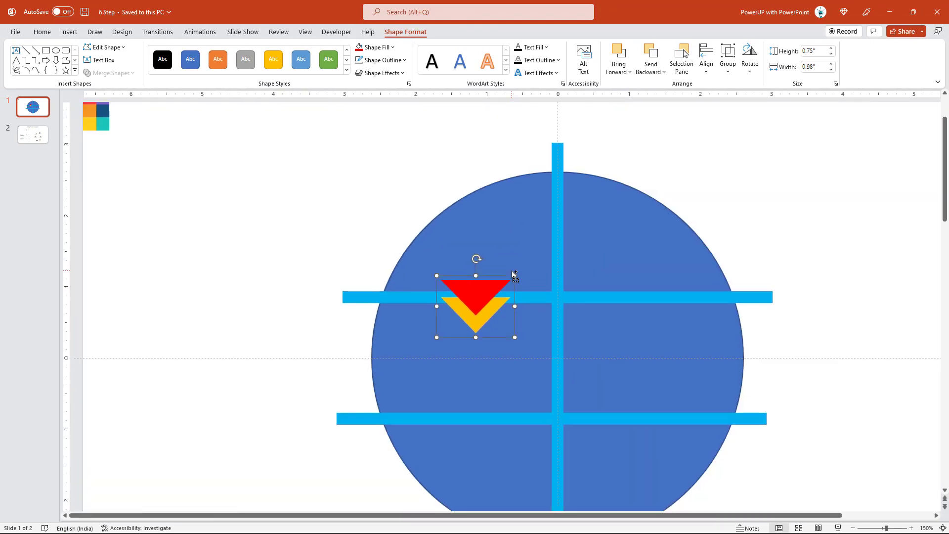
pyautogui.scroll(-3, 513, 276)
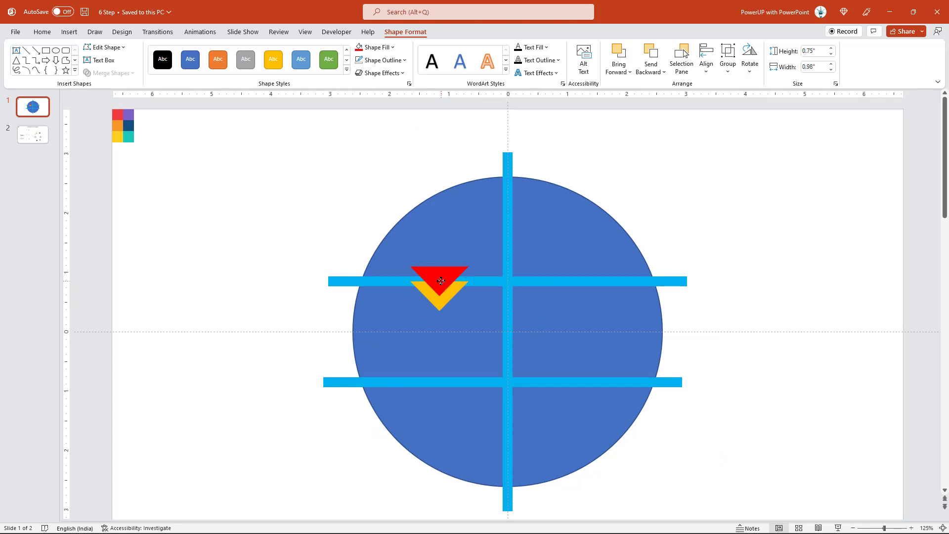
pyautogui.moveTo(441, 281); pyautogui.dragTo(440, 381)
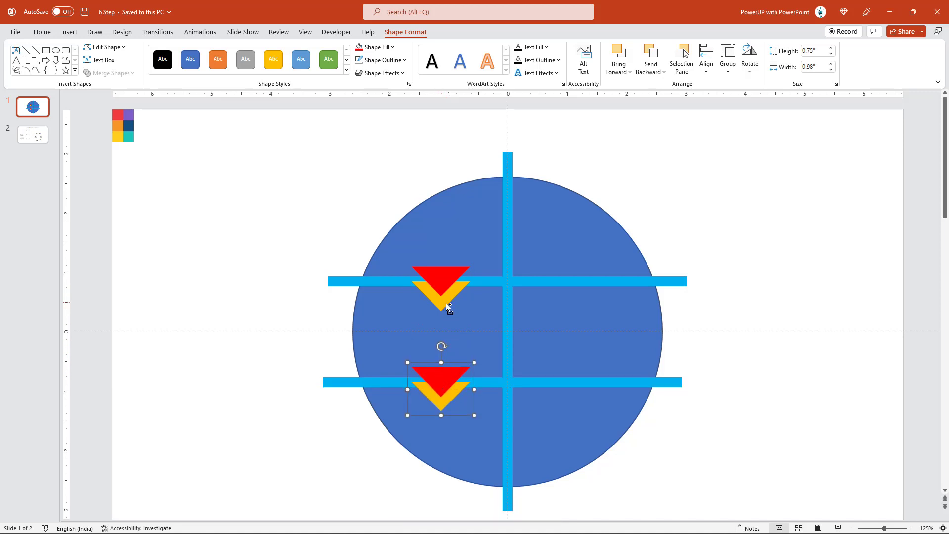
pyautogui.hotkey('ctrl', 'd')
pyautogui.moveTo(454, 381)
pyautogui.mouseDown()
pyautogui.moveTo(534, 382)
pyautogui.moveTo(528, 422)
pyautogui.moveTo(569, 389)
pyautogui.mouseUp()
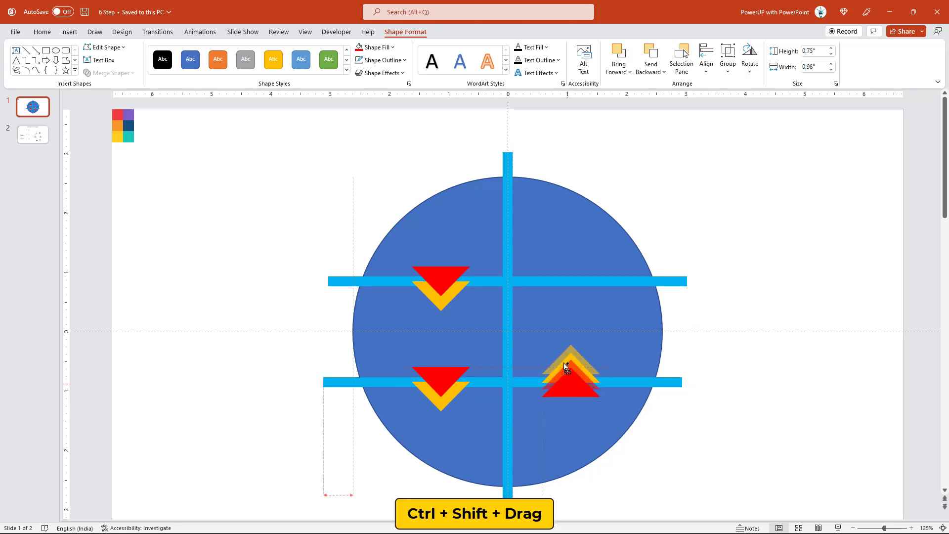
pyautogui.moveTo(565, 366); pyautogui.dragTo(564, 292)
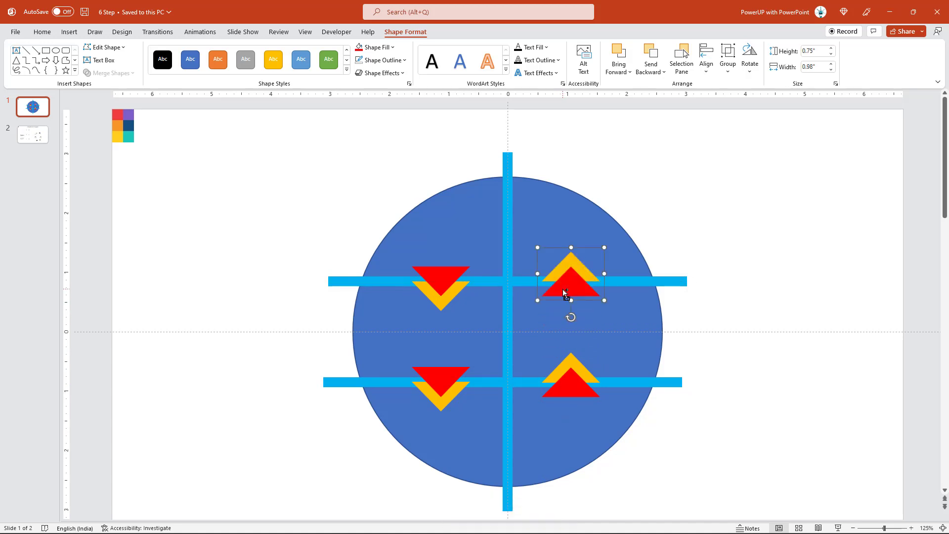
pyautogui.click(689, 340)
# Step: Add a right-pointing copy of the pair at the vertical bar's lower end
pyautogui.click(454, 385)
pyautogui.hotkey('ctrl', 'd')
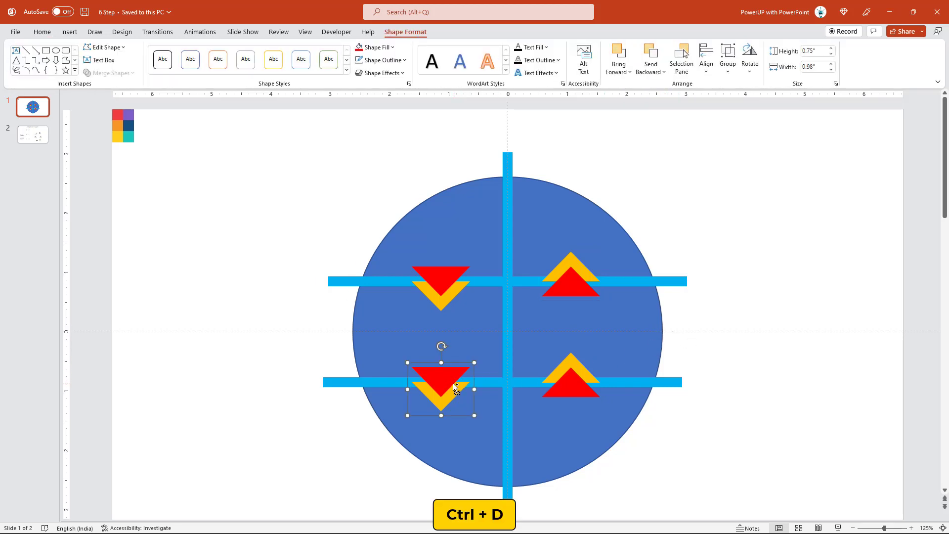
pyautogui.moveTo(442, 358)
pyautogui.mouseDown()
pyautogui.moveTo(429, 398)
pyautogui.moveTo(505, 447)
pyautogui.mouseUp()
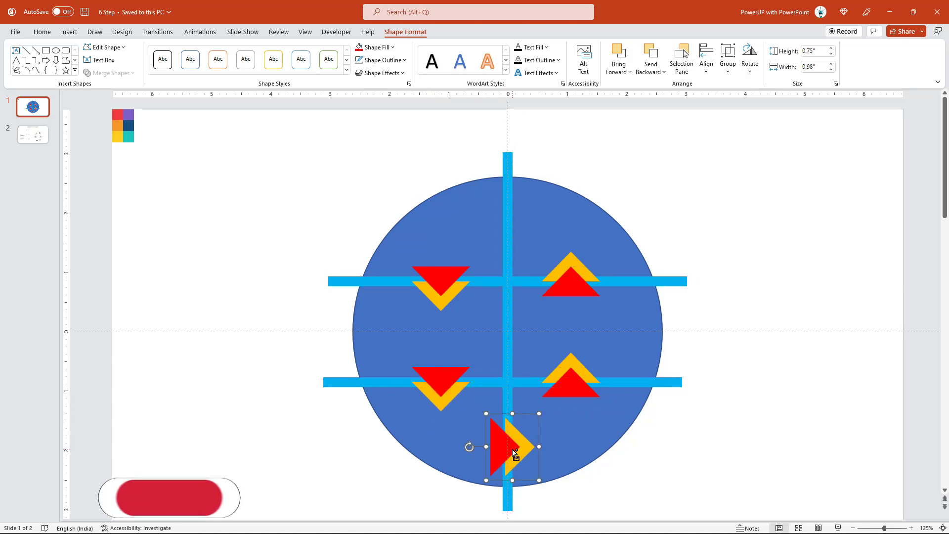
pyautogui.keyDown('ctrl'); pyautogui.scroll(2, 514, 452); pyautogui.keyUp('ctrl')
pyautogui.keyDown('ctrl'); pyautogui.scroll(3, 514, 453); pyautogui.keyUp('ctrl')
pyautogui.moveTo(517, 332); pyautogui.dragTo(518, 322)
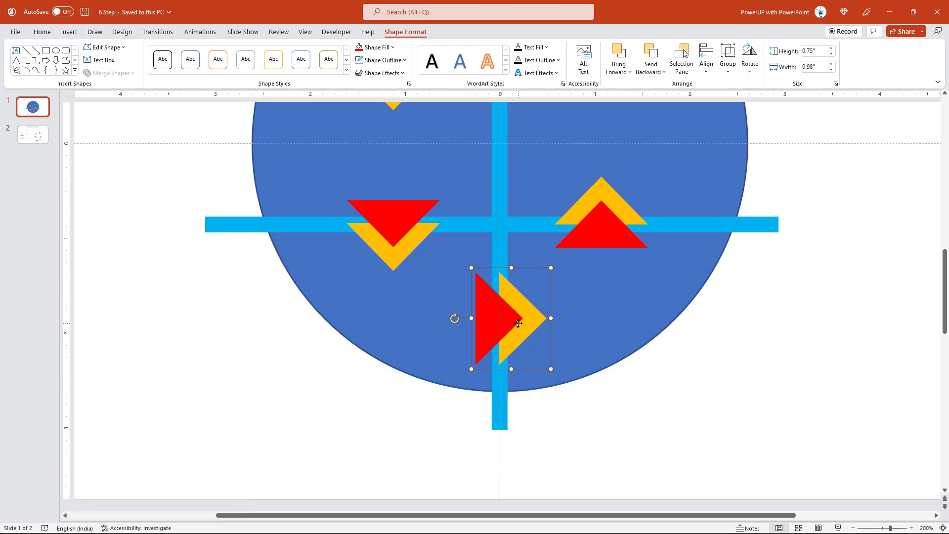
pyautogui.keyDown('ctrl'); pyautogui.scroll(-2, 517, 322); pyautogui.keyUp('ctrl')
pyautogui.keyDown('ctrl'); pyautogui.scroll(-1, 519, 326); pyautogui.keyUp('ctrl')
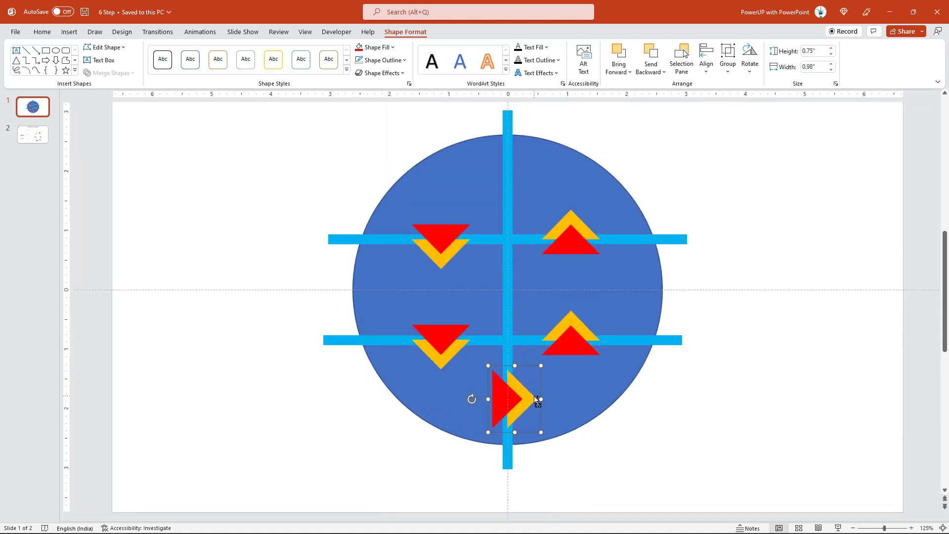
# Step: Add a left-pointing copy of the pair at the top of the vertical bar
pyautogui.click(581, 444)
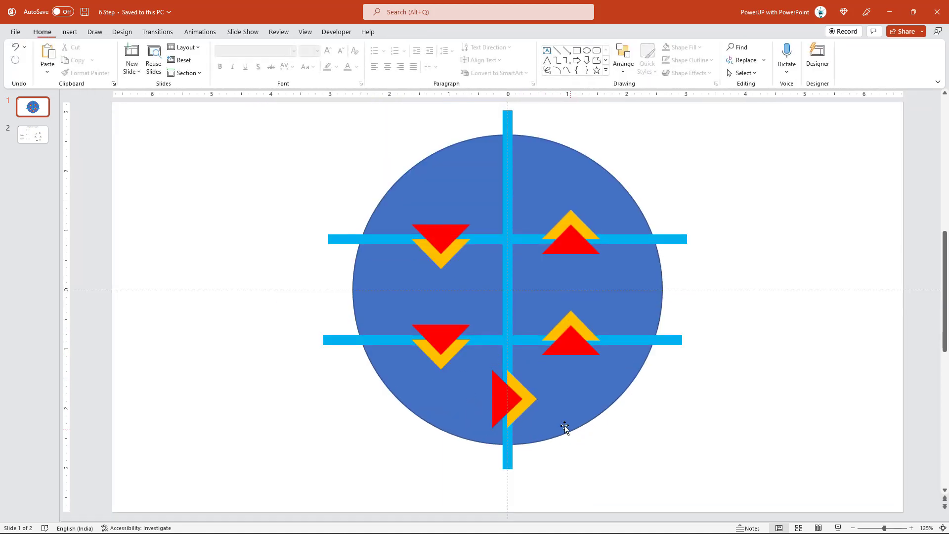
pyautogui.click(528, 400)
pyautogui.hotkey('ctrl', 'd')
pyautogui.moveTo(528, 400)
pyautogui.mouseDown()
pyautogui.moveTo(537, 306)
pyautogui.moveTo(548, 312)
pyautogui.moveTo(511, 190)
pyautogui.mouseUp()
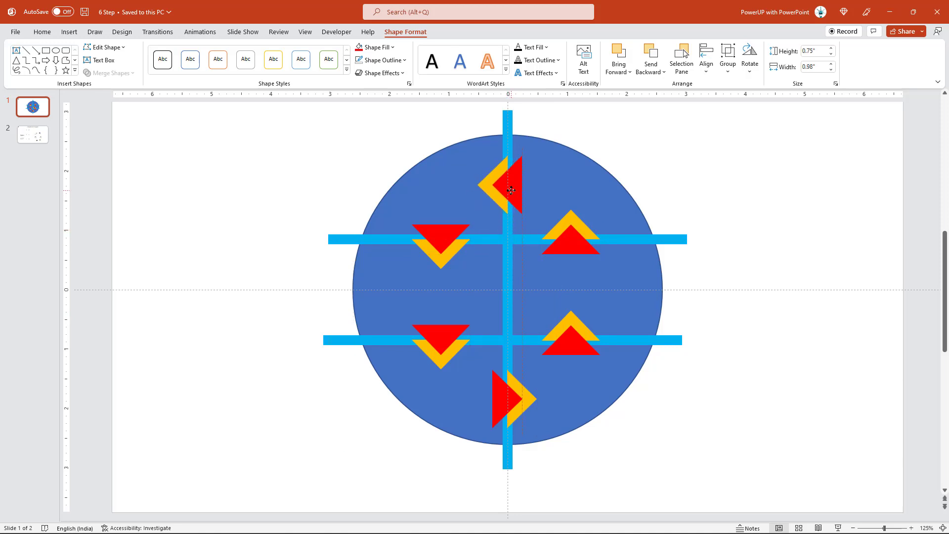
pyautogui.moveTo(512, 191); pyautogui.dragTo(511, 189)
# Step: Fragment the circle and the three blue bars with Merge Shapes
pyautogui.click(377, 190)
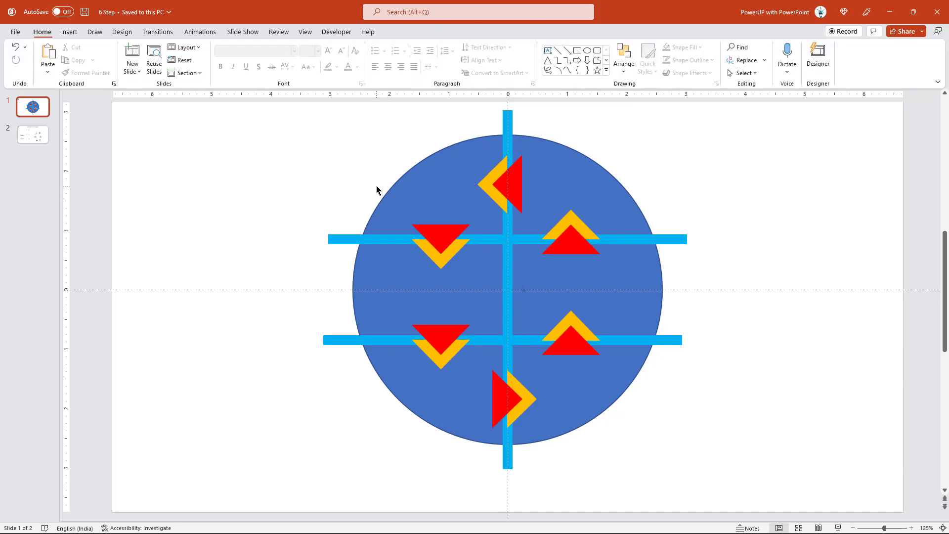
pyautogui.keyDown('shift'); pyautogui.click(406, 182); pyautogui.keyUp('shift')
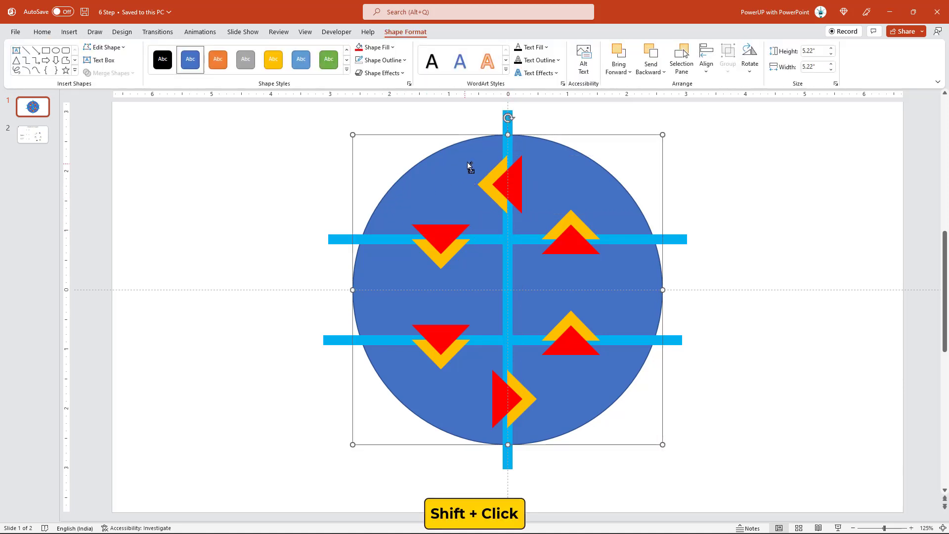
pyautogui.keyDown('shift'); pyautogui.click(510, 129); pyautogui.keyUp('shift')
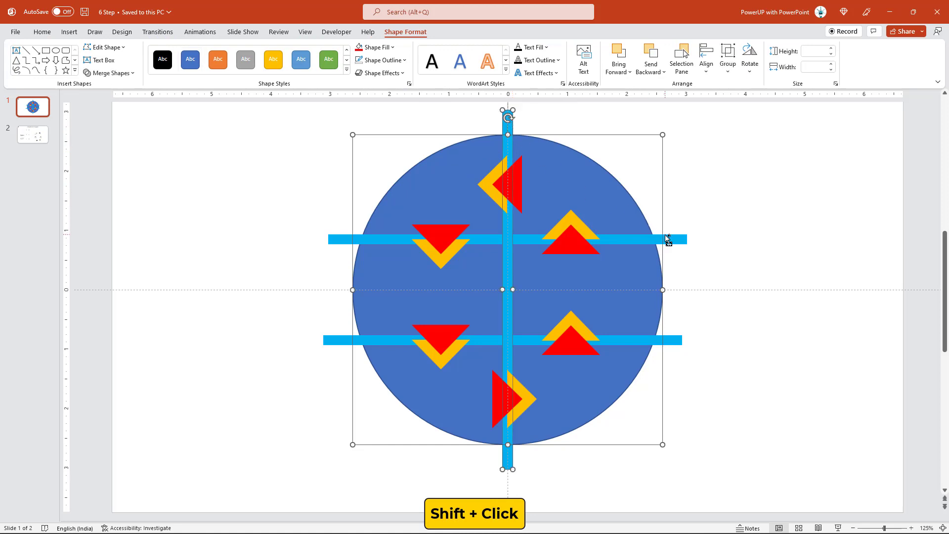
pyautogui.keyDown('shift'); pyautogui.click(678, 240); pyautogui.keyUp('shift')
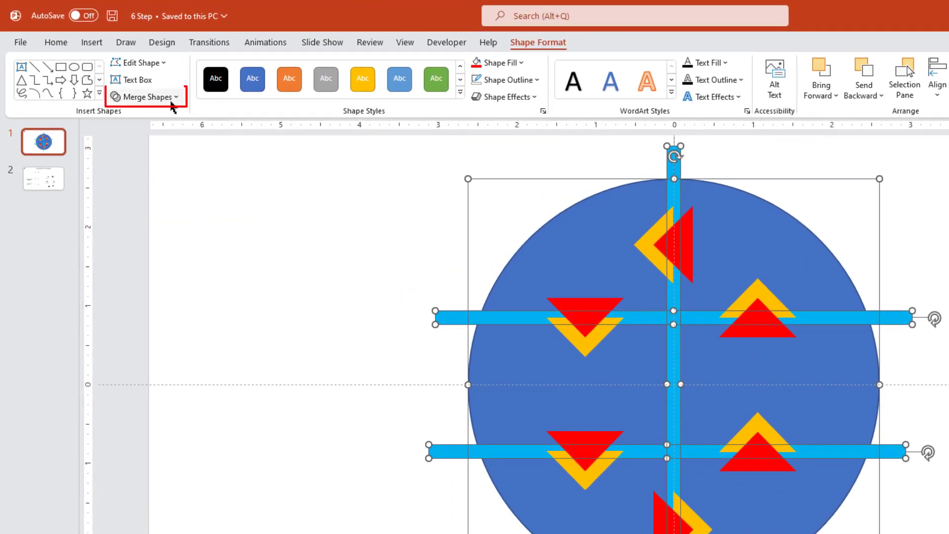
pyautogui.click(127, 74)
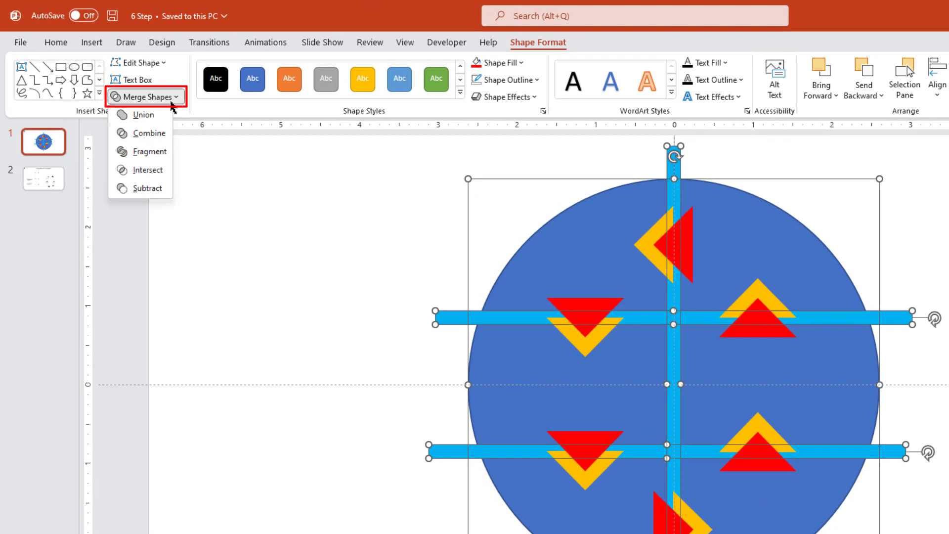
pyautogui.click(157, 155)
pyautogui.click(158, 159)
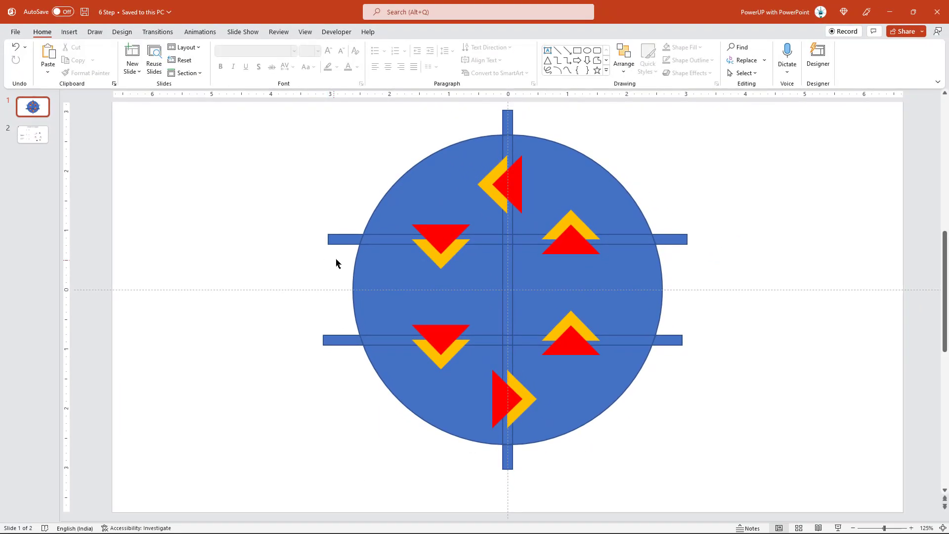
# Step: Drag the outer bar fragments off the circle to the right
pyautogui.moveTo(351, 239); pyautogui.dragTo(712, 184)
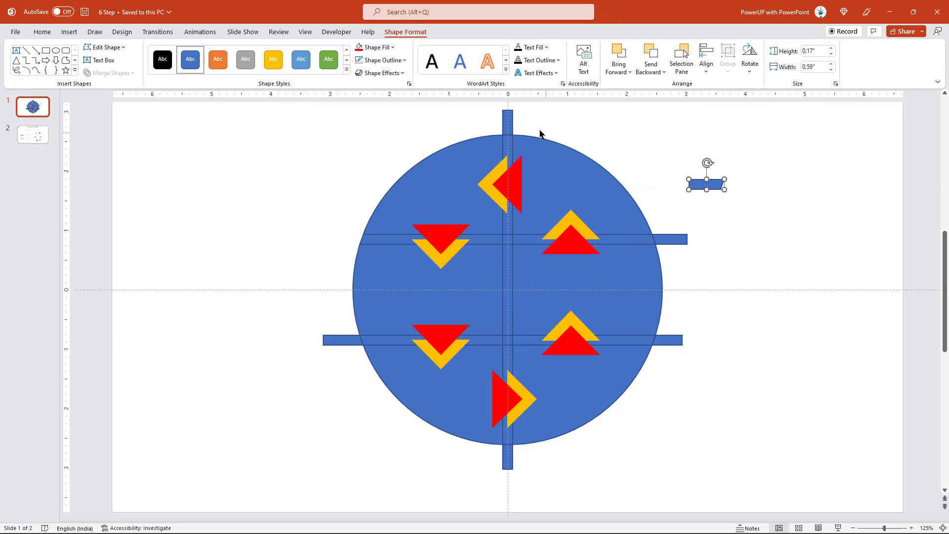
pyautogui.moveTo(511, 120); pyautogui.dragTo(731, 161)
pyautogui.moveTo(682, 239); pyautogui.dragTo(756, 195)
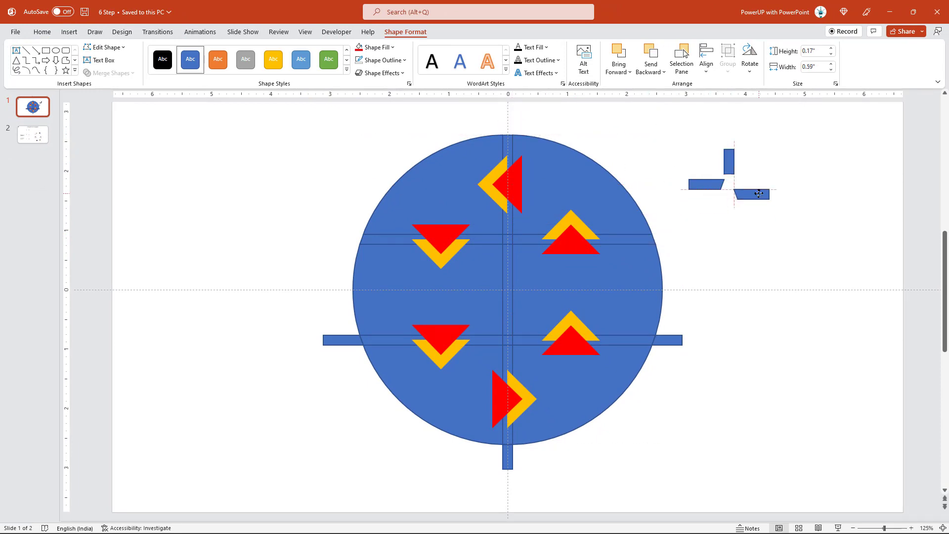
pyautogui.moveTo(673, 340)
pyautogui.mouseDown()
pyautogui.moveTo(719, 300)
pyautogui.moveTo(751, 208)
pyautogui.mouseUp()
pyautogui.moveTo(346, 340)
pyautogui.mouseDown()
pyautogui.moveTo(562, 356)
pyautogui.moveTo(786, 220)
pyautogui.mouseUp()
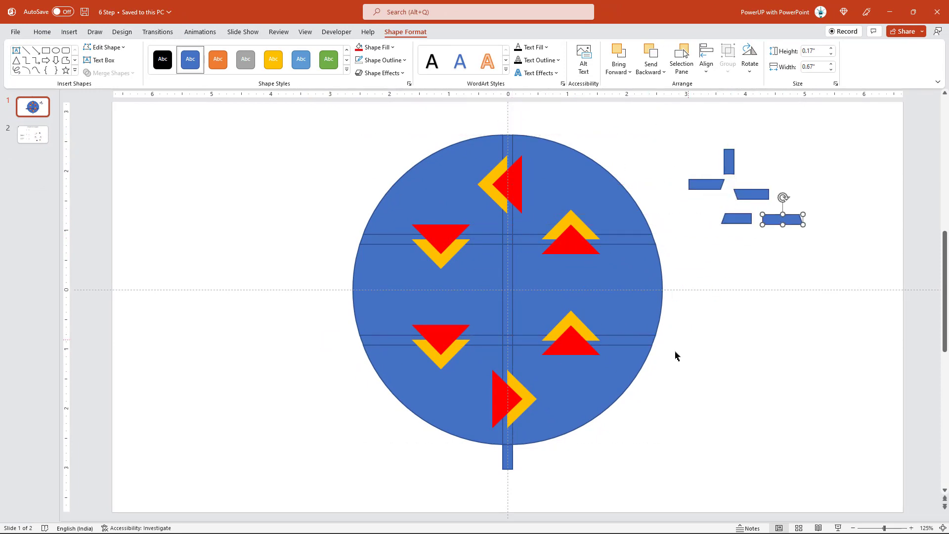
pyautogui.moveTo(508, 458)
pyautogui.mouseDown()
pyautogui.moveTo(689, 388)
pyautogui.moveTo(763, 257)
pyautogui.mouseUp()
pyautogui.click(510, 430)
pyautogui.moveTo(509, 430)
pyautogui.mouseDown()
pyautogui.moveTo(778, 313)
pyautogui.moveTo(790, 265)
pyautogui.mouseUp()
# Step: Move the remaining centre bar pieces off the circle and delete all loose pieces
pyautogui.moveTo(659, 336)
pyautogui.mouseDown()
pyautogui.moveTo(806, 307)
pyautogui.moveTo(830, 199)
pyautogui.mouseUp()
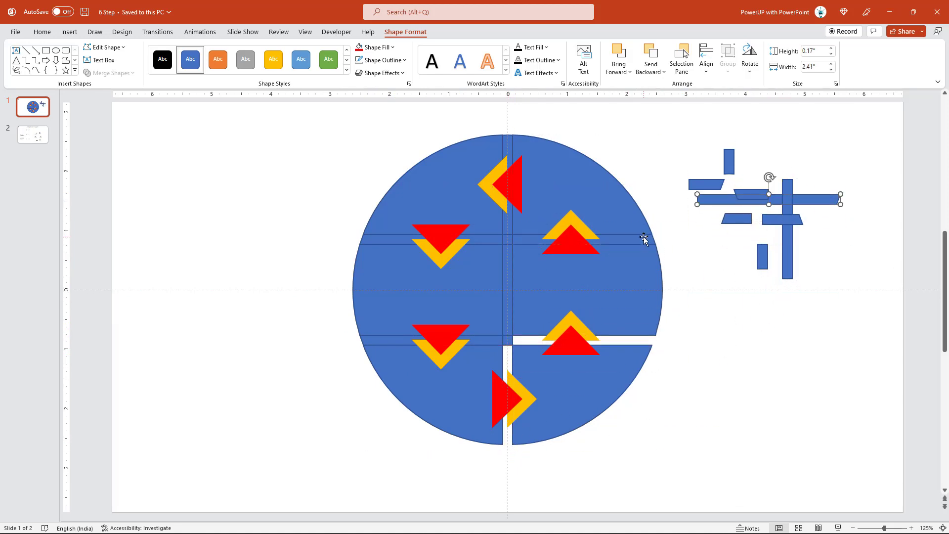
pyautogui.moveTo(644, 238); pyautogui.dragTo(827, 164)
pyautogui.moveTo(518, 238); pyautogui.dragTo(723, 228)
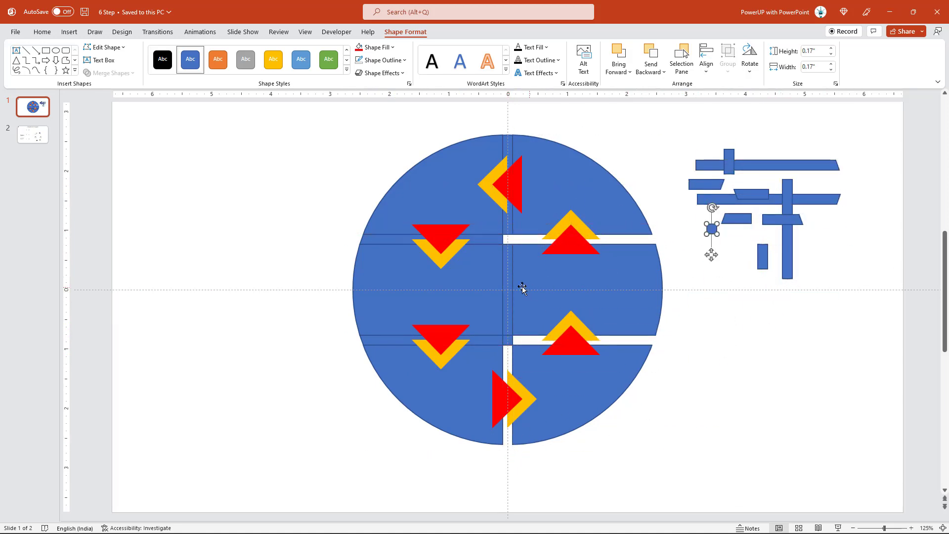
pyautogui.moveTo(523, 289); pyautogui.dragTo(755, 278)
pyautogui.moveTo(508, 341); pyautogui.dragTo(756, 241)
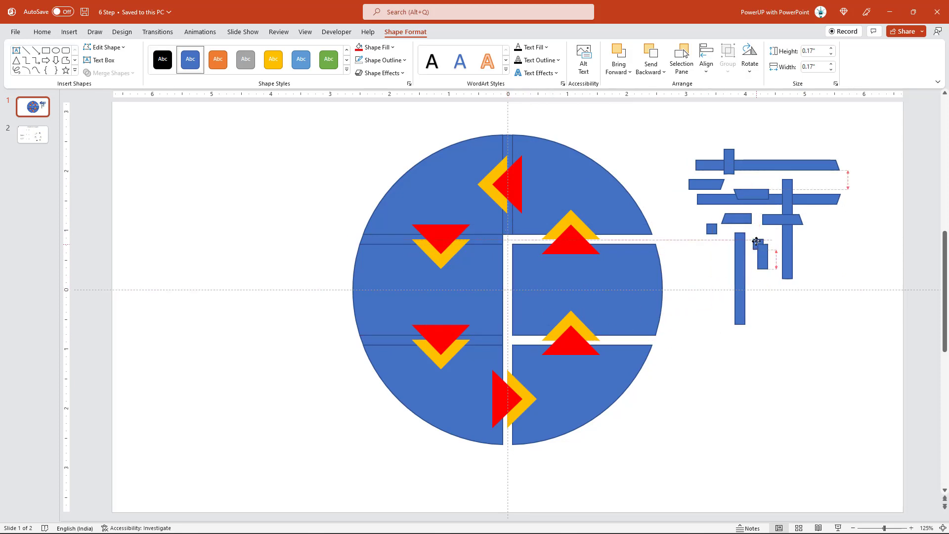
pyautogui.moveTo(494, 239); pyautogui.dragTo(847, 144)
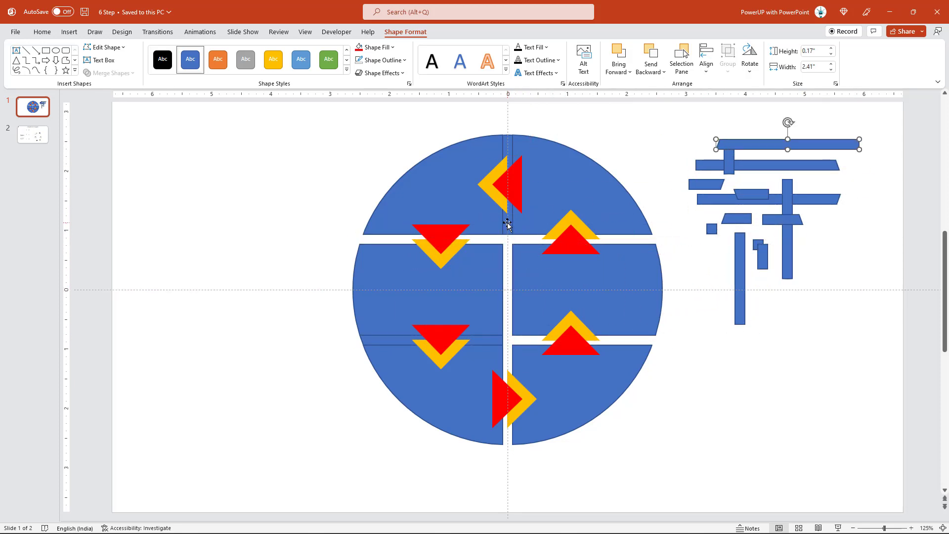
pyautogui.moveTo(508, 224); pyautogui.dragTo(781, 244)
pyautogui.moveTo(485, 341); pyautogui.dragTo(865, 278)
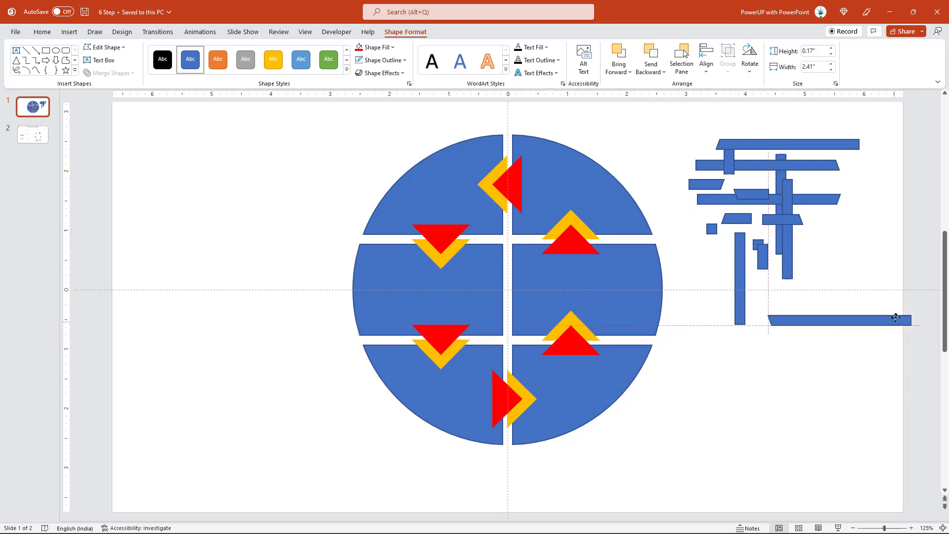
pyautogui.moveTo(895, 403); pyautogui.dragTo(674, 104)
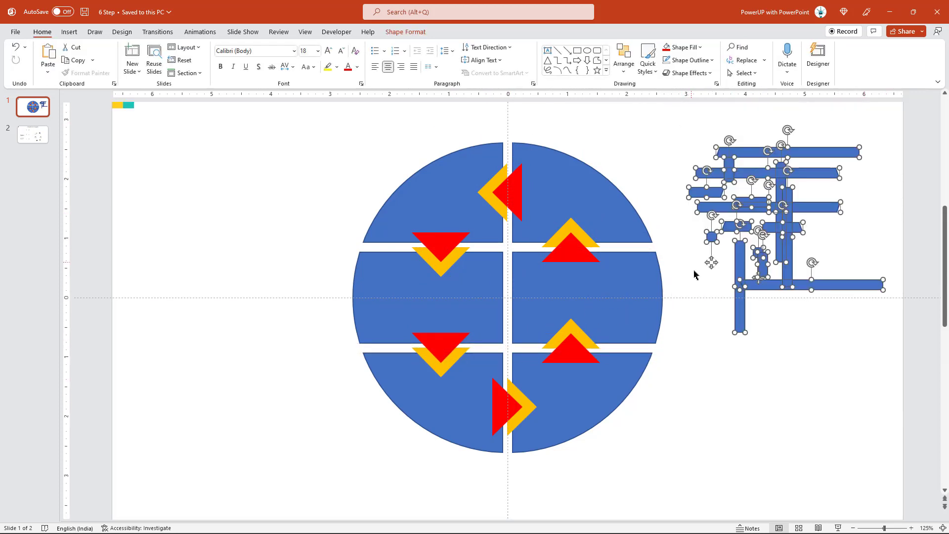
pyautogui.press('Delete')
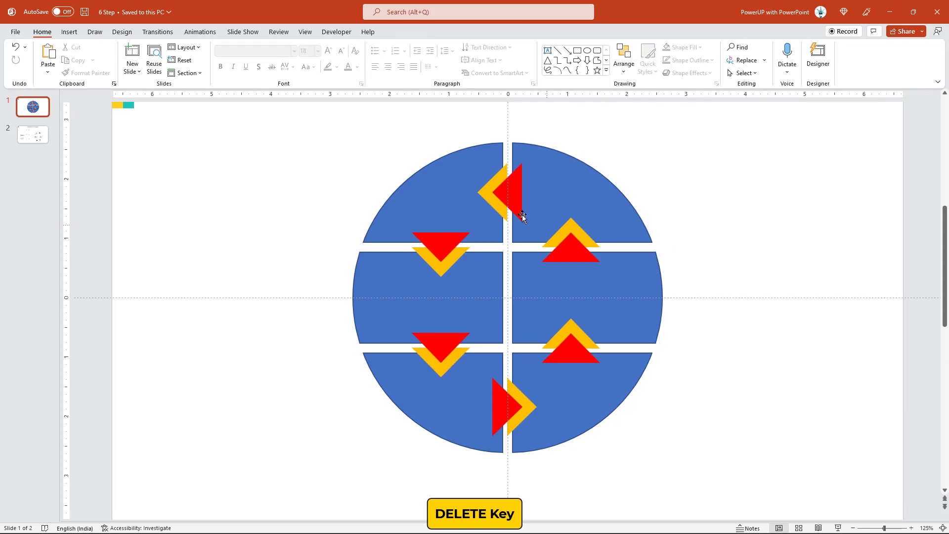
pyautogui.click(513, 200)
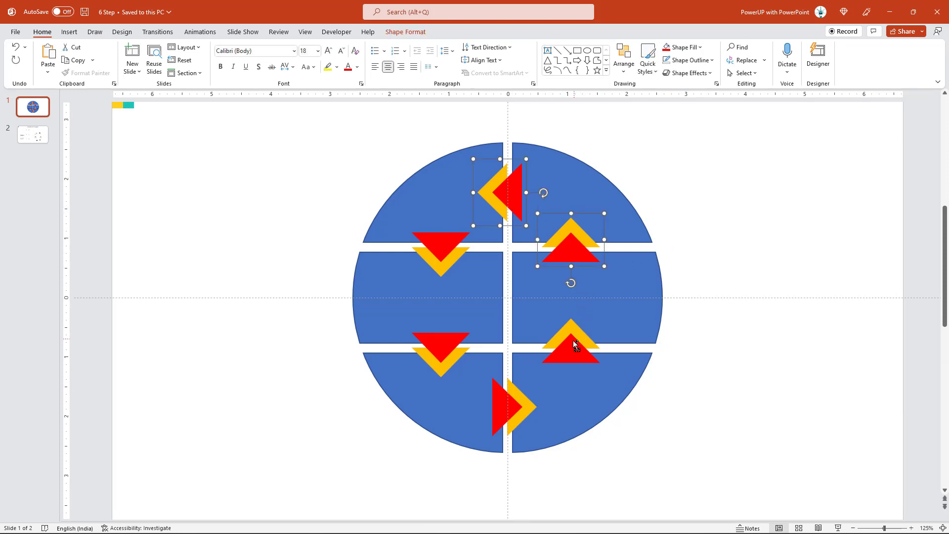
# Step: Select all six triangle groups and ungroup them into separate red and gold triangles
pyautogui.keyDown('shift'); pyautogui.click(443, 354); pyautogui.keyUp('shift')
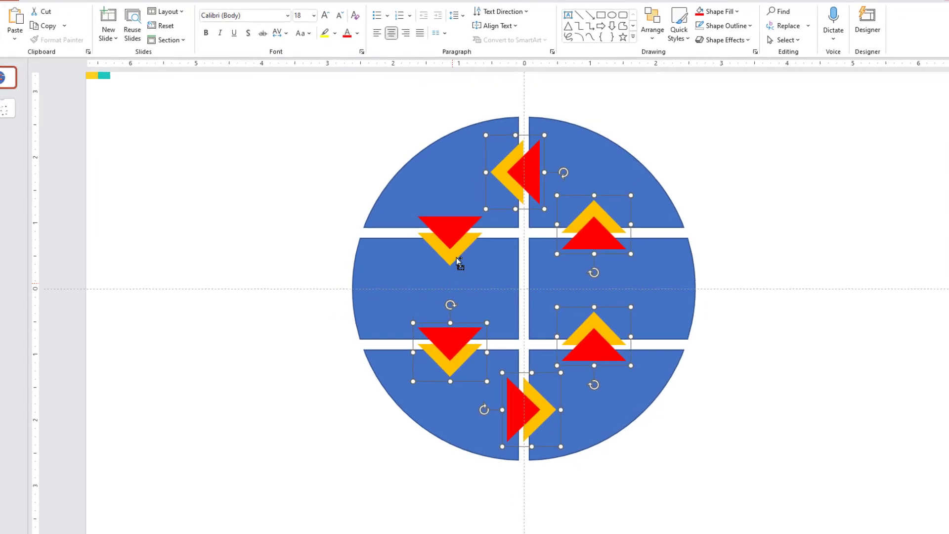
pyautogui.keyDown('shift'); pyautogui.click(443, 244); pyautogui.keyUp('shift')
pyautogui.rightClick(444, 244)
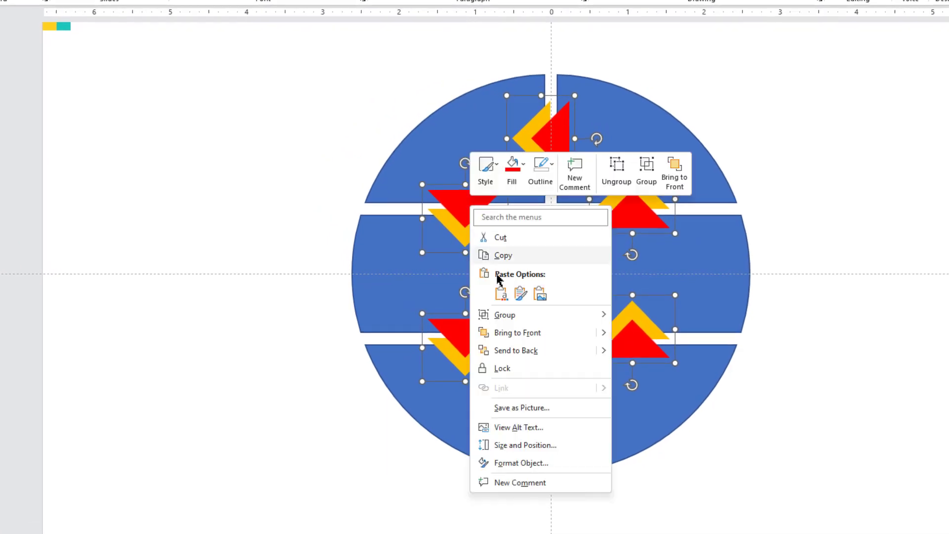
pyautogui.moveTo(504, 314)
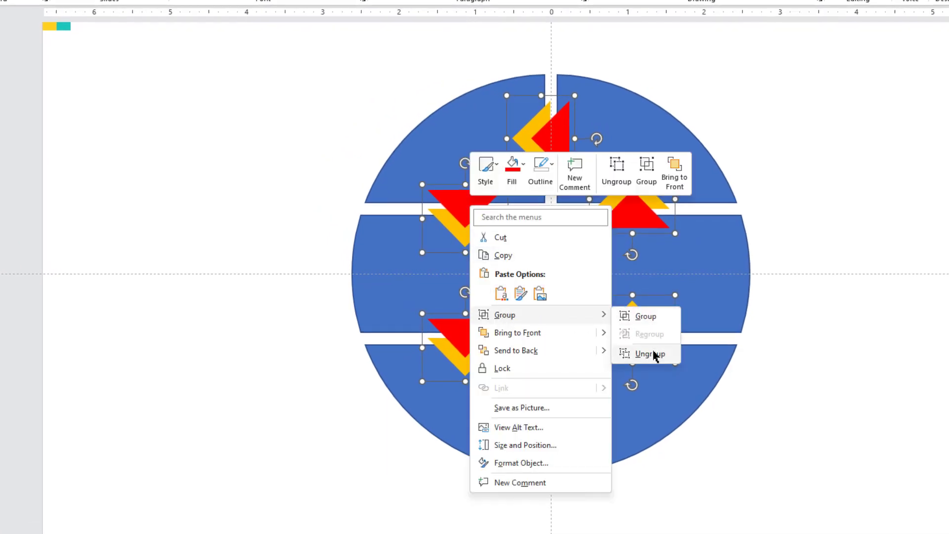
pyautogui.click(654, 356)
pyautogui.click(356, 275)
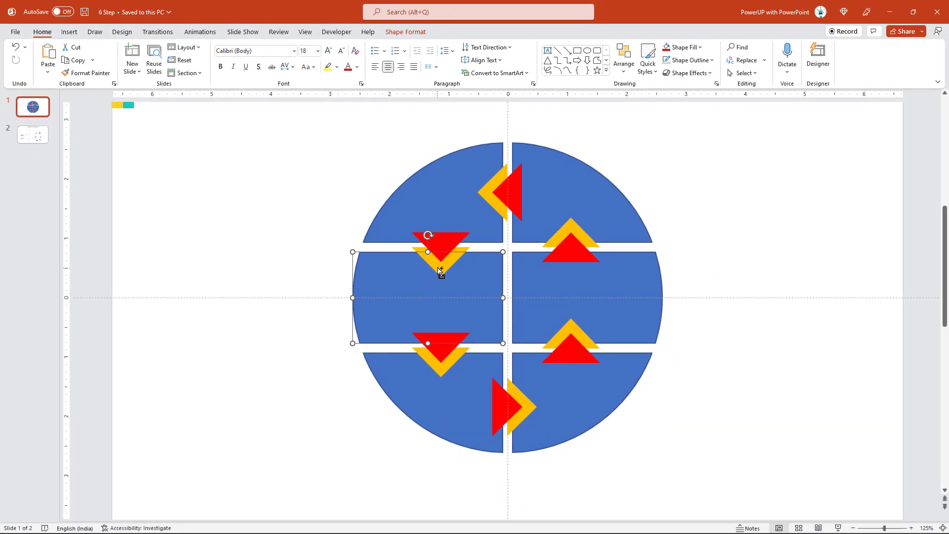
pyautogui.keyDown('shift'); pyautogui.click(439, 269); pyautogui.keyUp('shift')
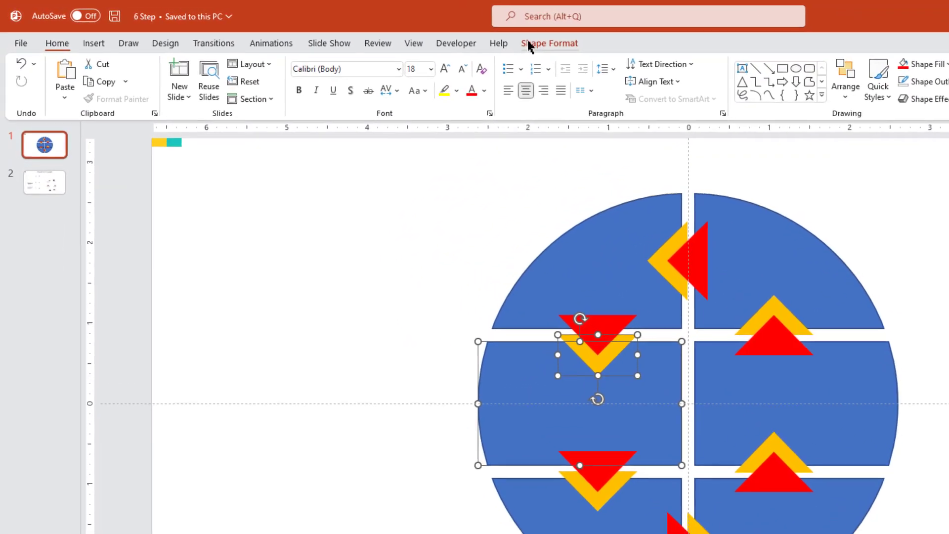
# Step: Subtract the chevron from the middle-left segment and union a red triangle into the top-left segment
pyautogui.click(405, 32)
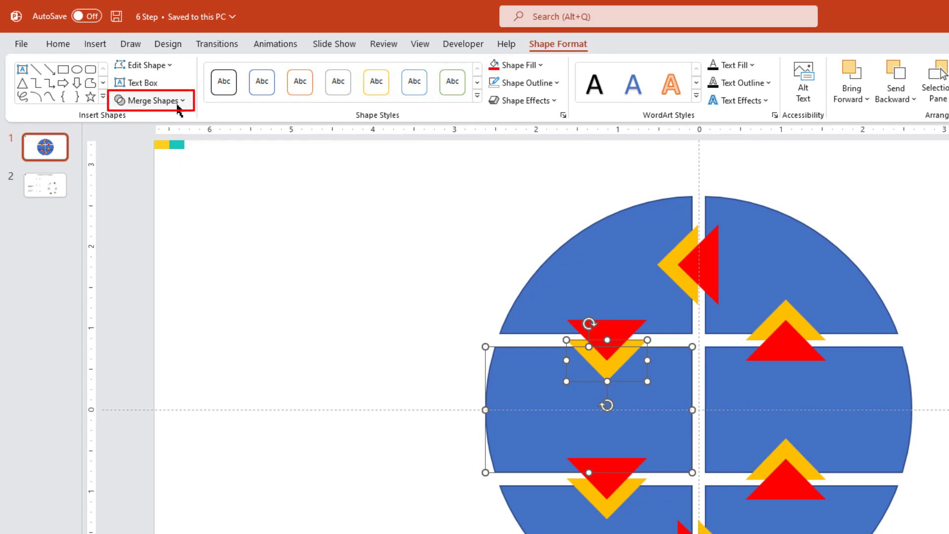
pyautogui.click(178, 104)
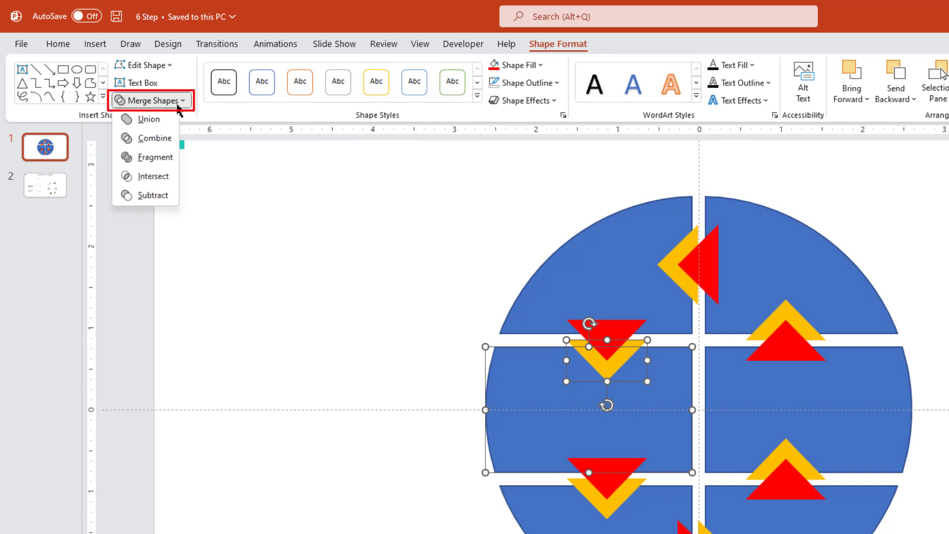
pyautogui.click(153, 195)
pyautogui.click(569, 275)
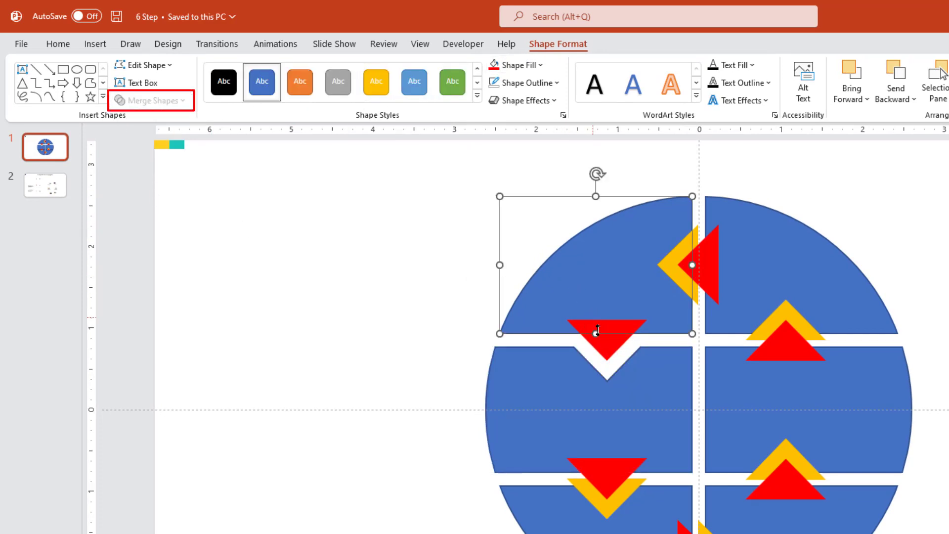
pyautogui.keyDown('shift'); pyautogui.click(602, 346); pyautogui.keyUp('shift')
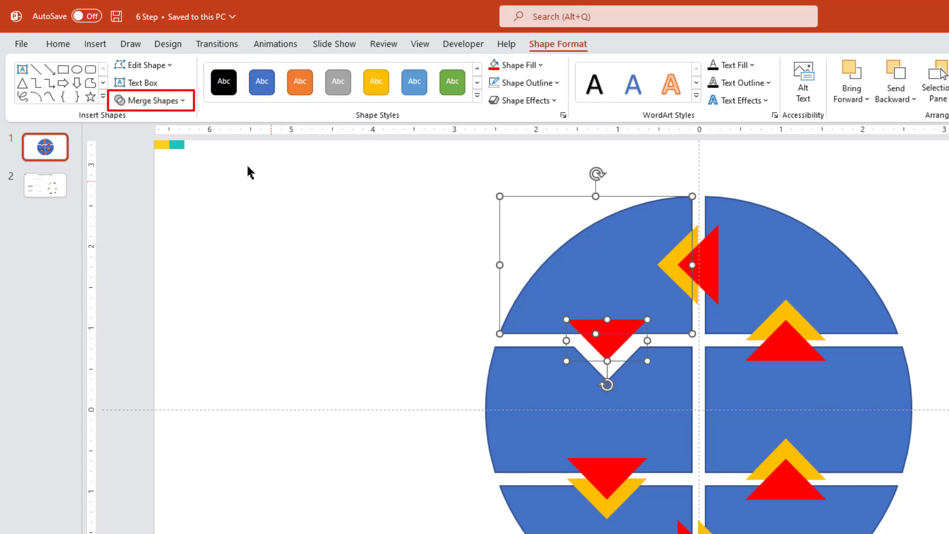
pyautogui.click(153, 100)
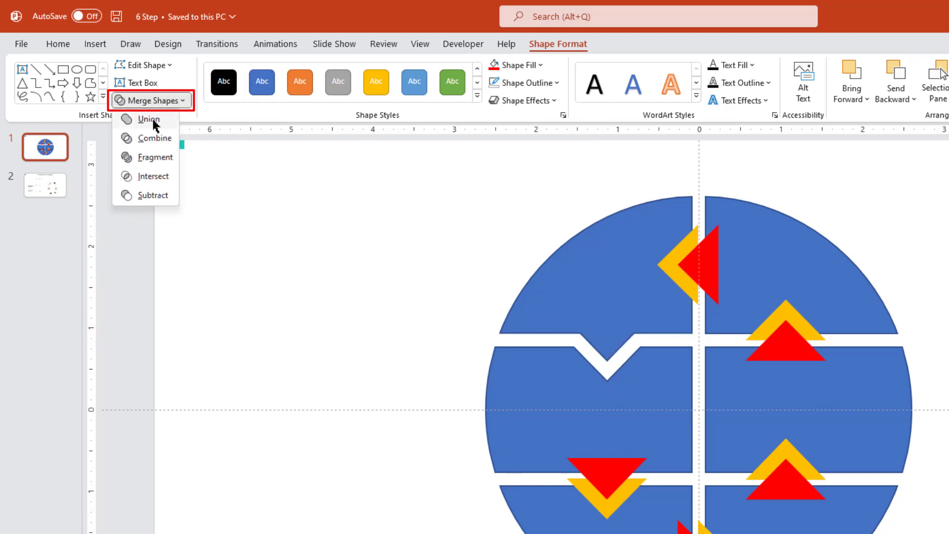
pyautogui.click(153, 119)
# Step: Subtract the chevron from the bottom-left segment and union a red triangle into the middle-left
pyautogui.click(517, 492)
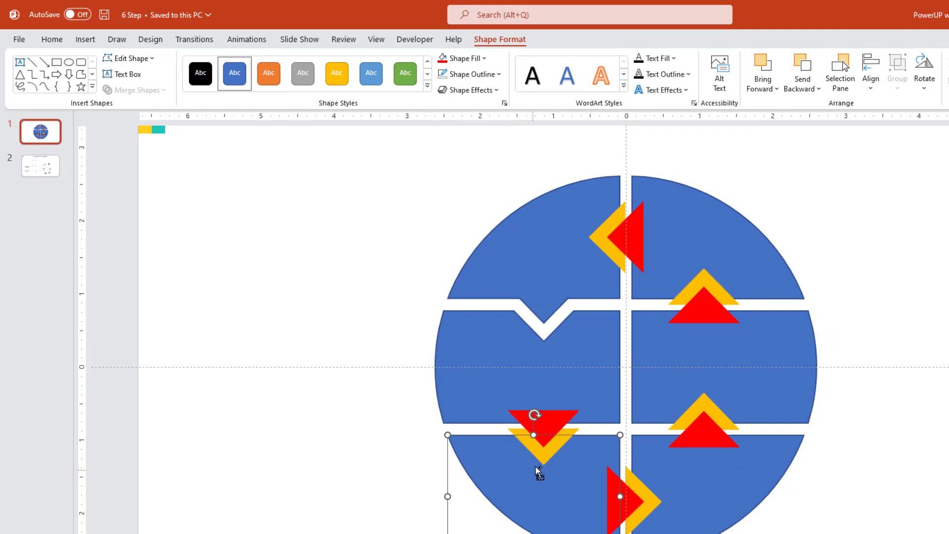
pyautogui.keyDown('shift'); pyautogui.click(544, 461); pyautogui.keyUp('shift')
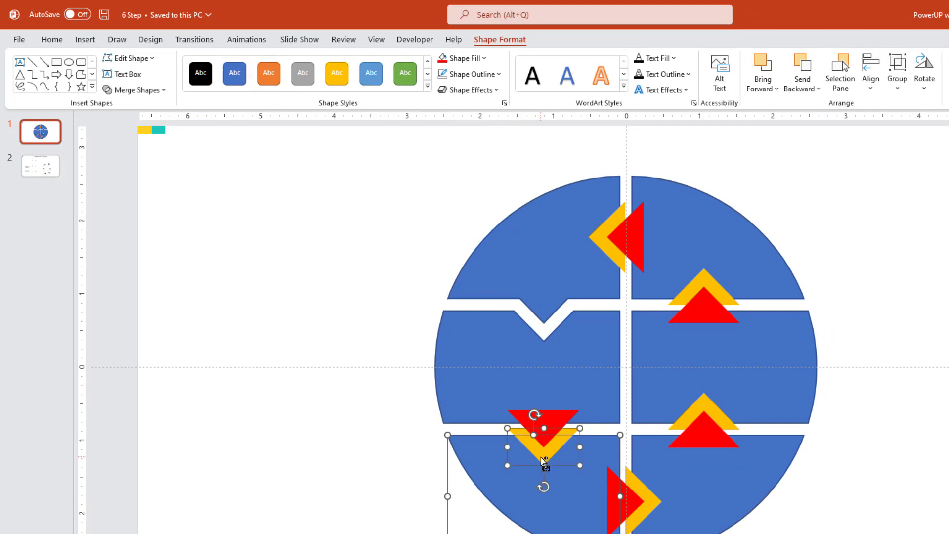
pyautogui.click(154, 92)
pyautogui.click(141, 173)
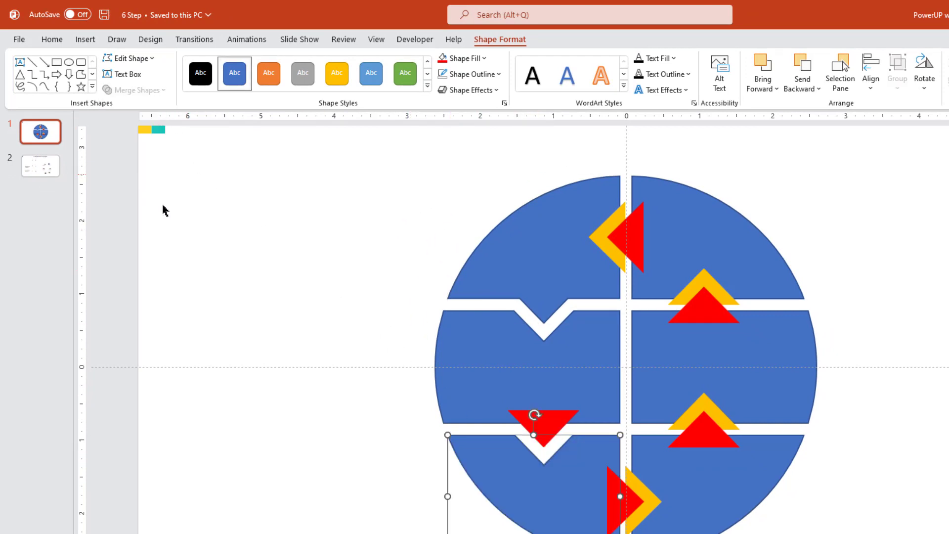
pyautogui.click(494, 387)
pyautogui.keyDown('shift'); pyautogui.click(546, 438); pyautogui.keyUp('shift')
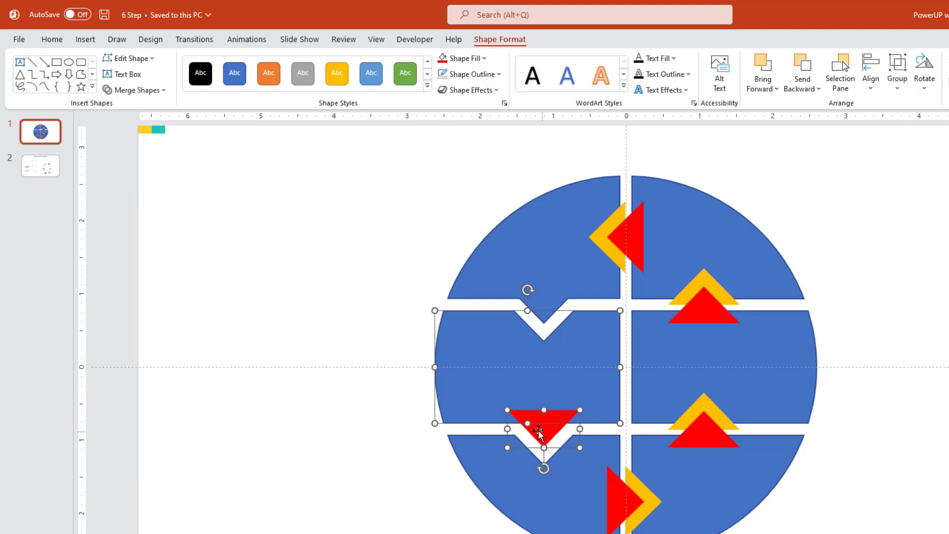
pyautogui.click(164, 91)
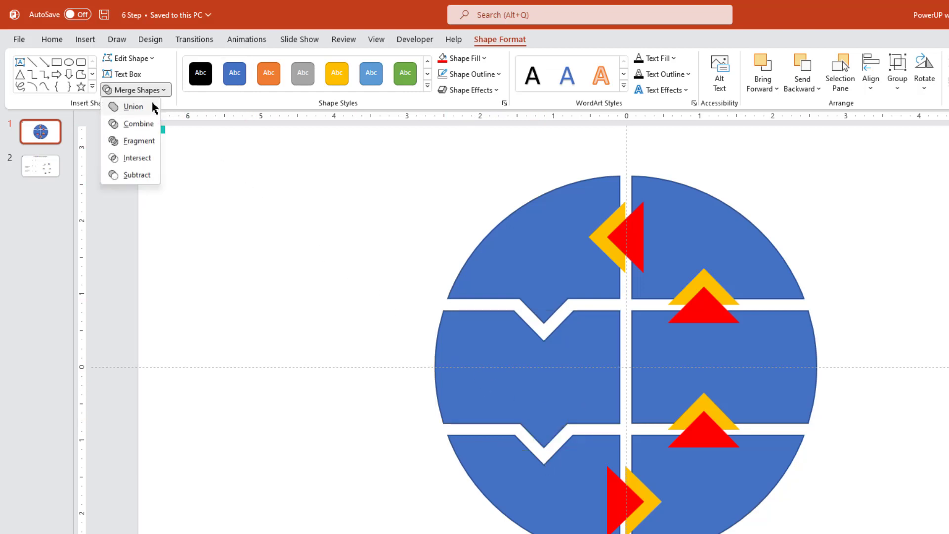
pyautogui.click(151, 108)
pyautogui.click(317, 386)
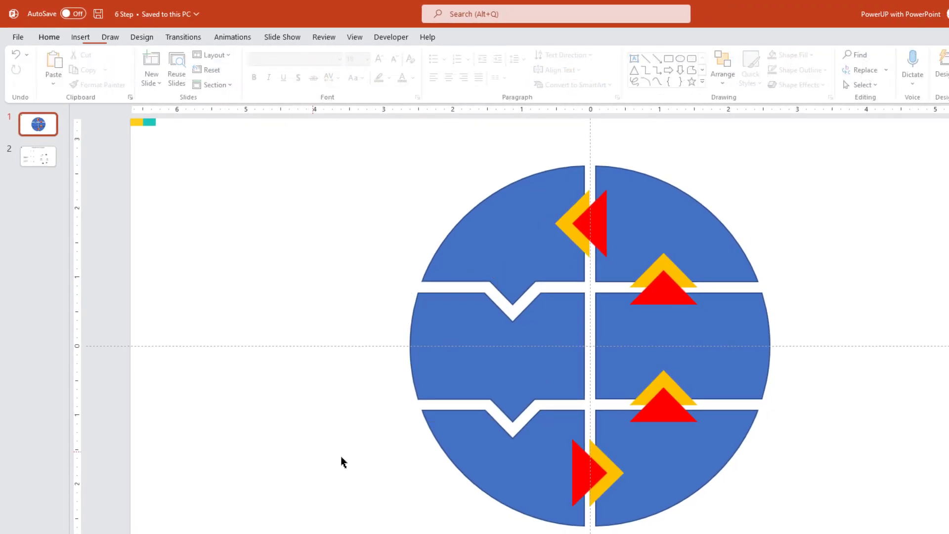
pyautogui.click(534, 487)
# Step: Union a tab onto the bottom-left segment, then notch and tab the bottom-right segment
pyautogui.keyDown('shift'); pyautogui.click(577, 475); pyautogui.keyUp('shift')
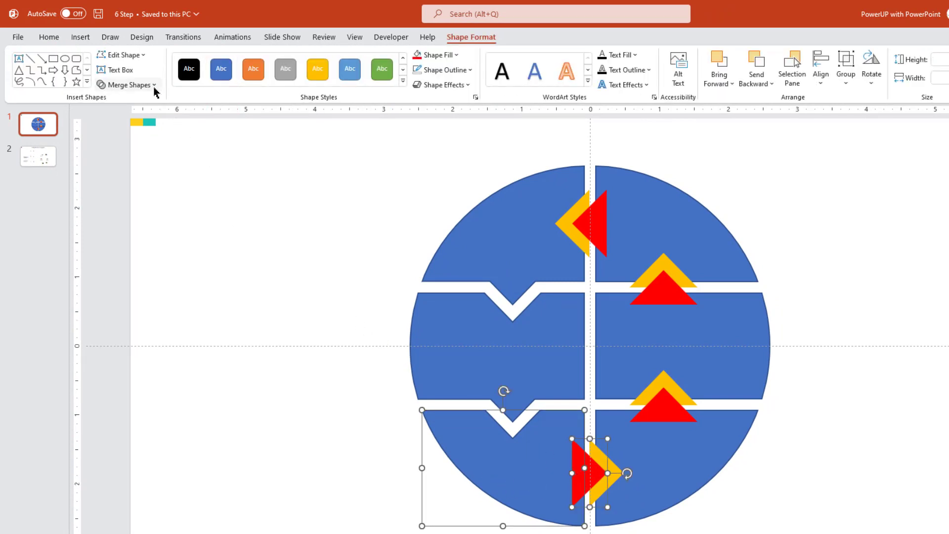
pyautogui.click(154, 86)
pyautogui.click(136, 103)
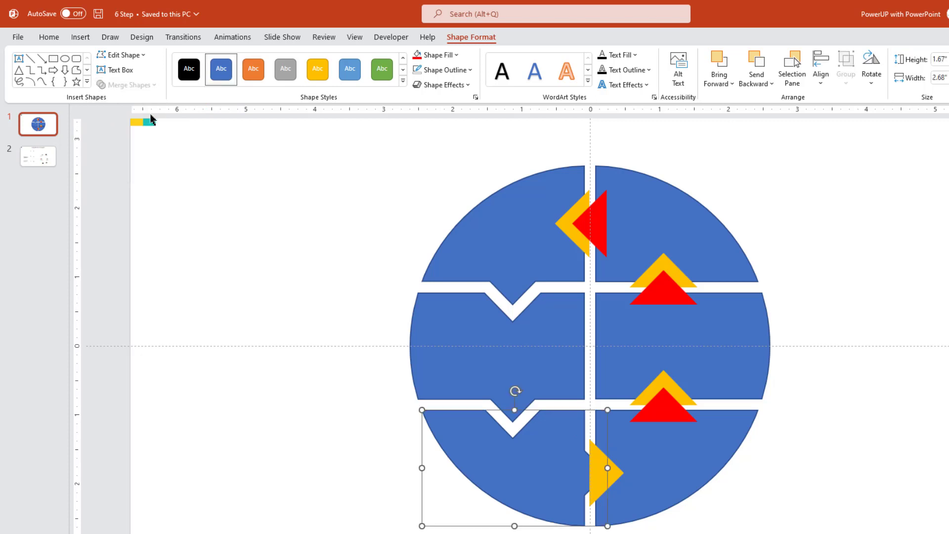
pyautogui.click(660, 475)
pyautogui.keyDown('shift'); pyautogui.click(610, 470); pyautogui.keyUp('shift')
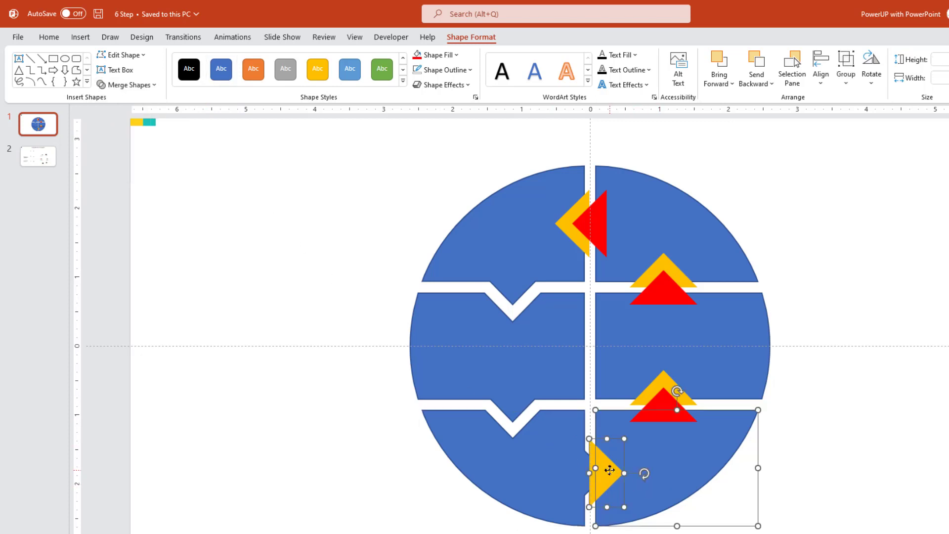
pyautogui.click(154, 85)
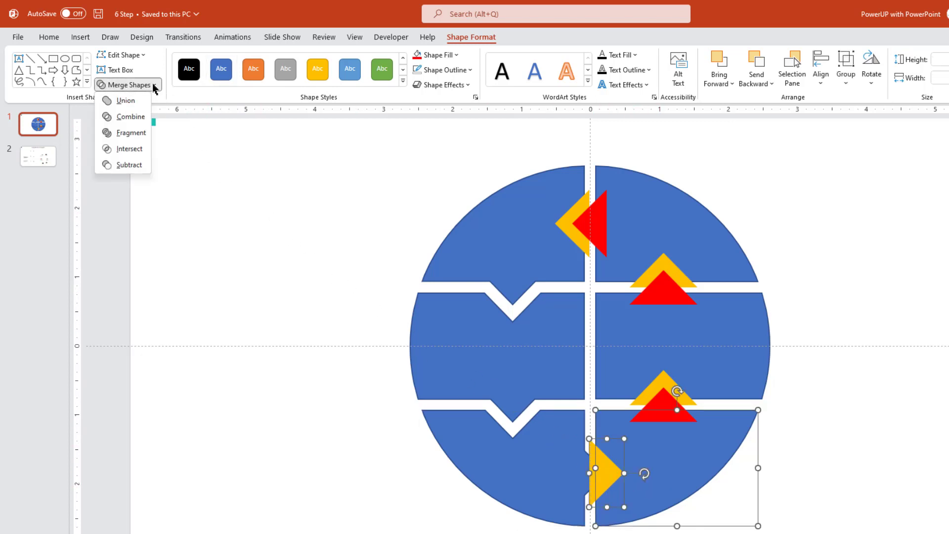
pyautogui.click(132, 165)
pyautogui.keyDown('shift'); pyautogui.click(654, 419); pyautogui.keyUp('shift')
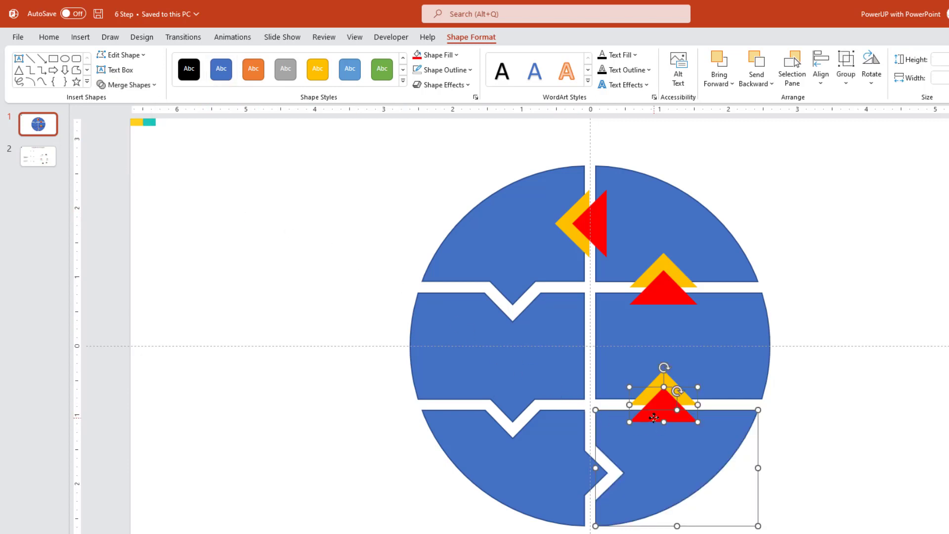
pyautogui.click(140, 85)
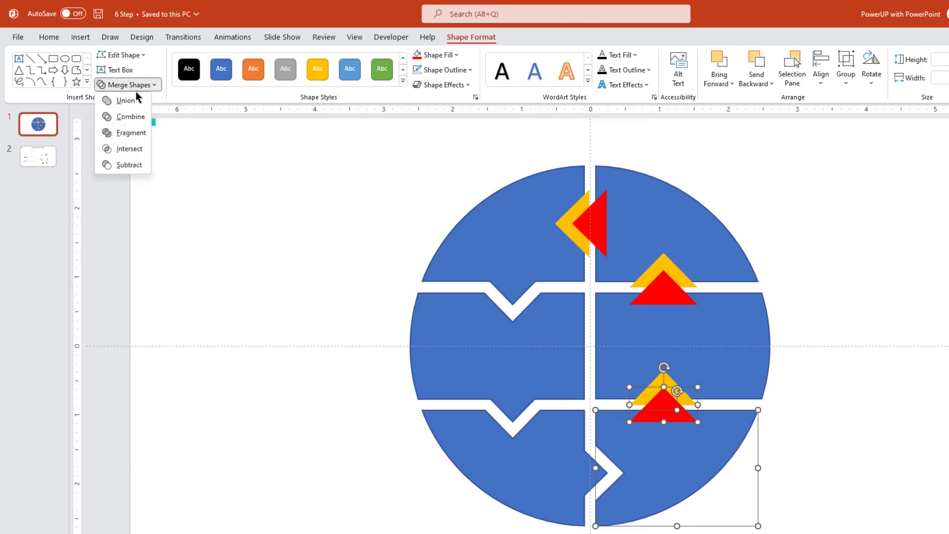
pyautogui.click(129, 100)
# Step: Subtract a notch from the middle-right segment and union a triangle tab onto it
pyautogui.click(718, 337)
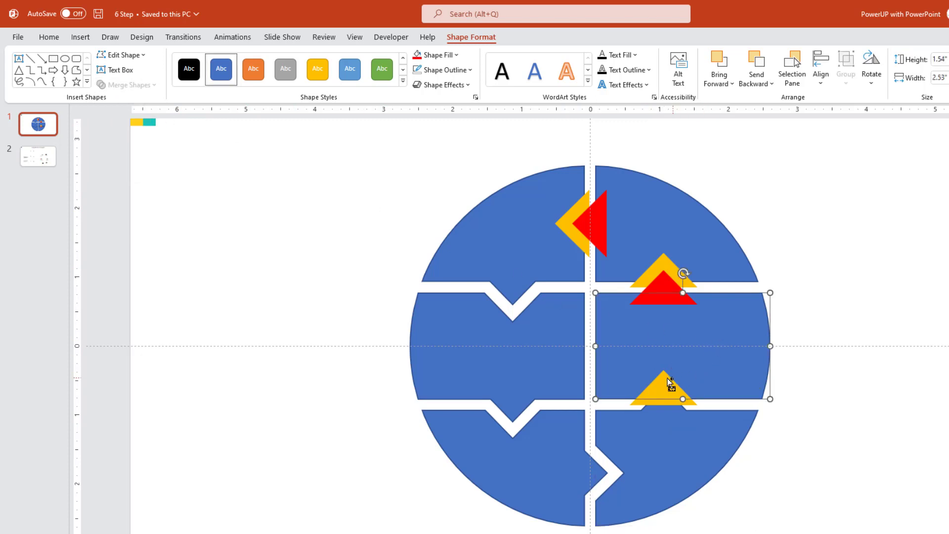
pyautogui.keyDown('shift'); pyautogui.click(668, 378); pyautogui.keyUp('shift')
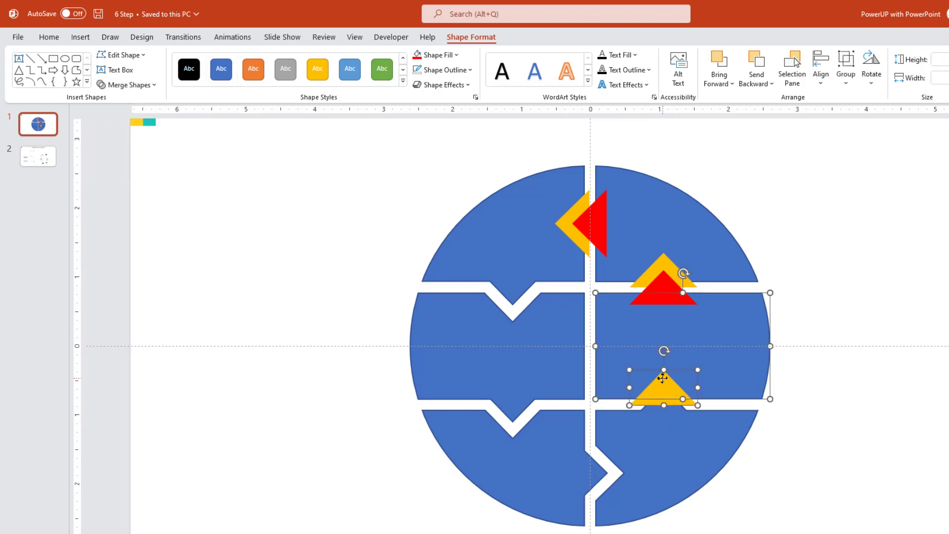
pyautogui.click(147, 86)
pyautogui.click(133, 163)
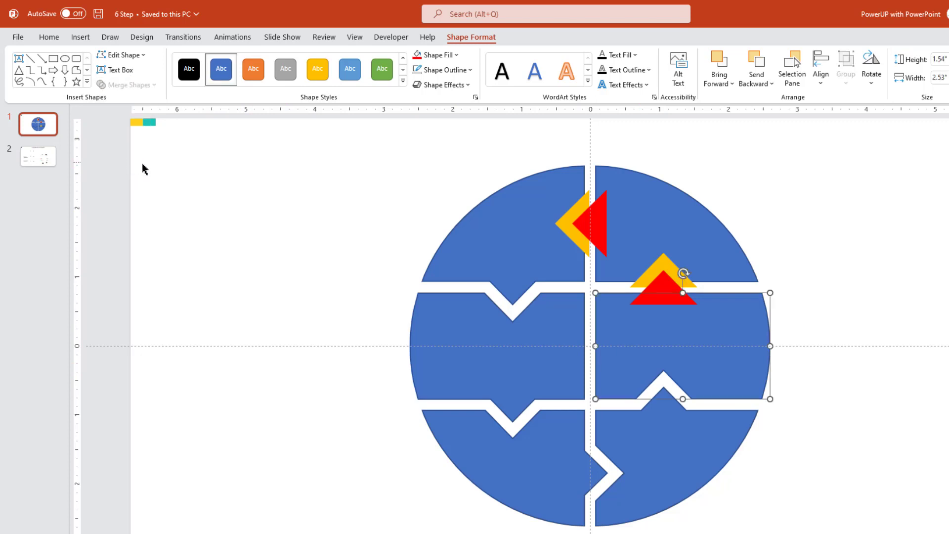
pyautogui.keyDown('shift'); pyautogui.click(666, 301); pyautogui.keyUp('shift')
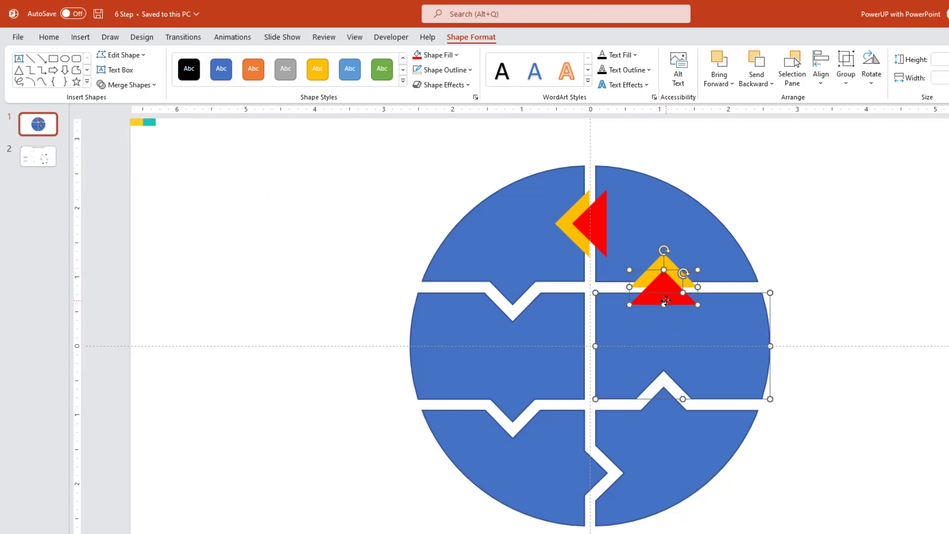
pyautogui.click(147, 86)
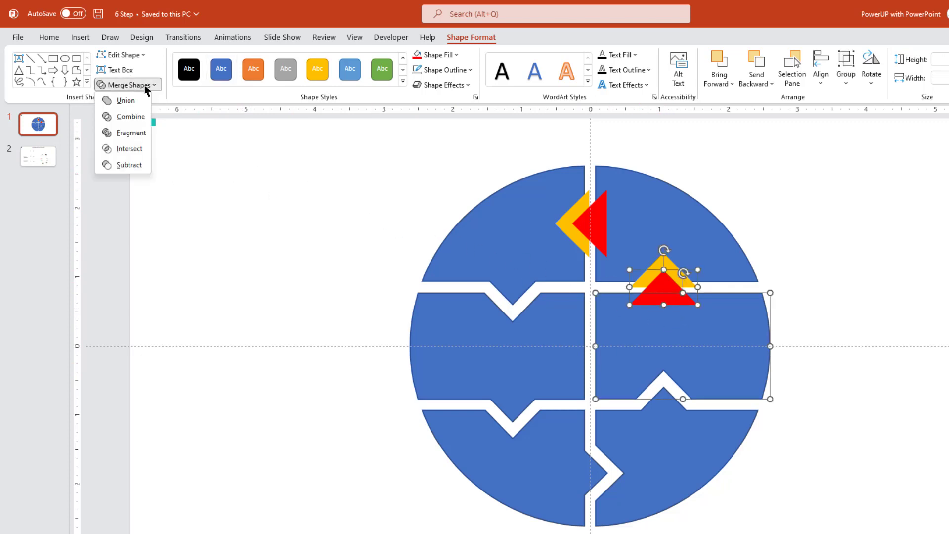
pyautogui.click(133, 99)
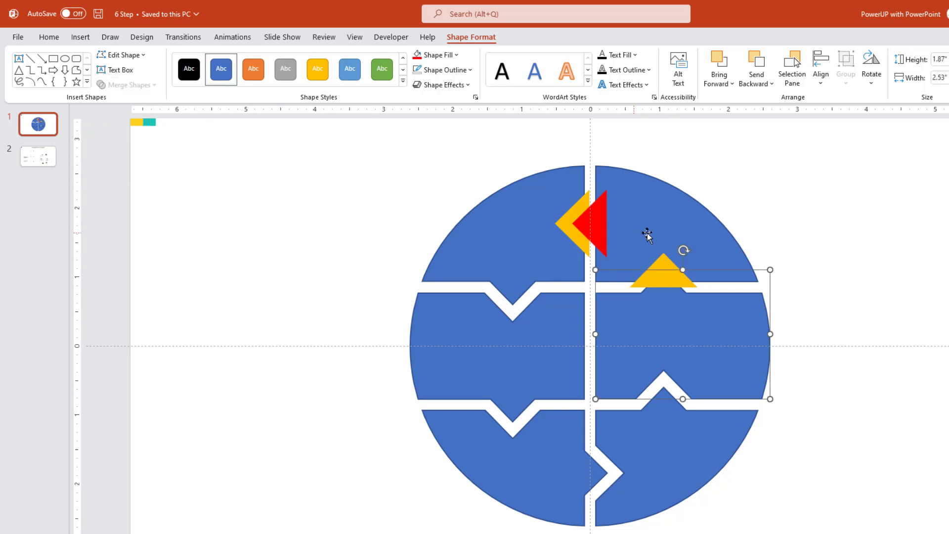
# Step: Cut a notch into the top-right segment and join a triangle tab onto it
pyautogui.click(664, 243)
pyautogui.keyDown('shift'); pyautogui.click(669, 267); pyautogui.keyUp('shift')
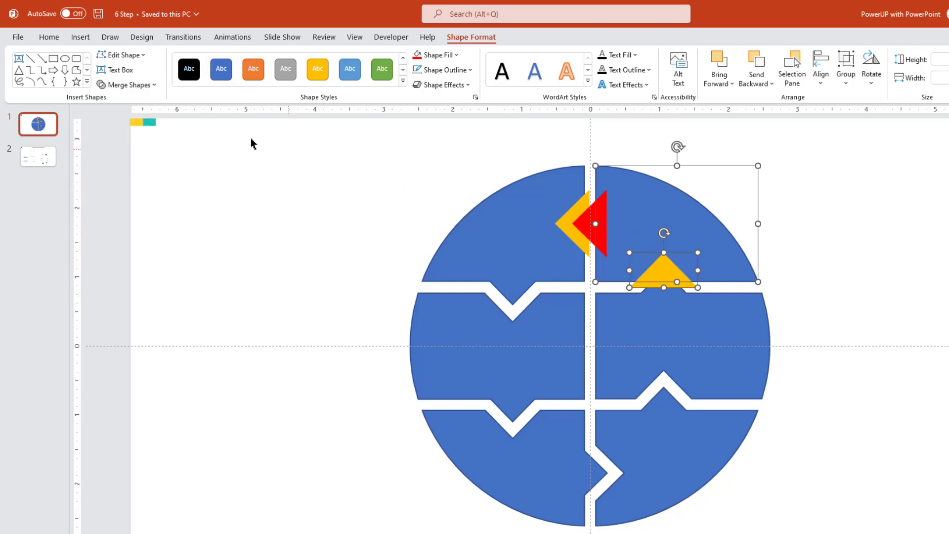
pyautogui.click(141, 87)
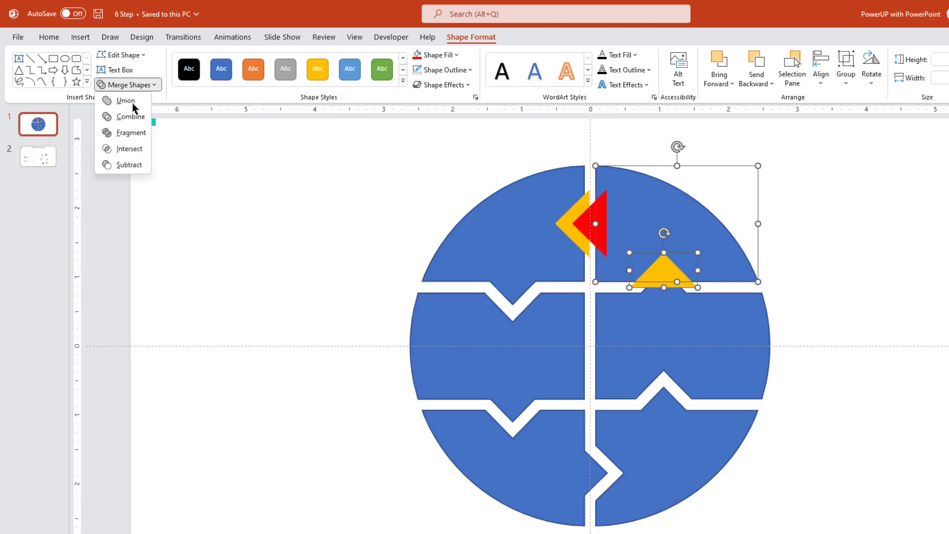
pyautogui.click(127, 165)
pyautogui.keyDown('shift'); pyautogui.click(574, 225); pyautogui.keyUp('shift')
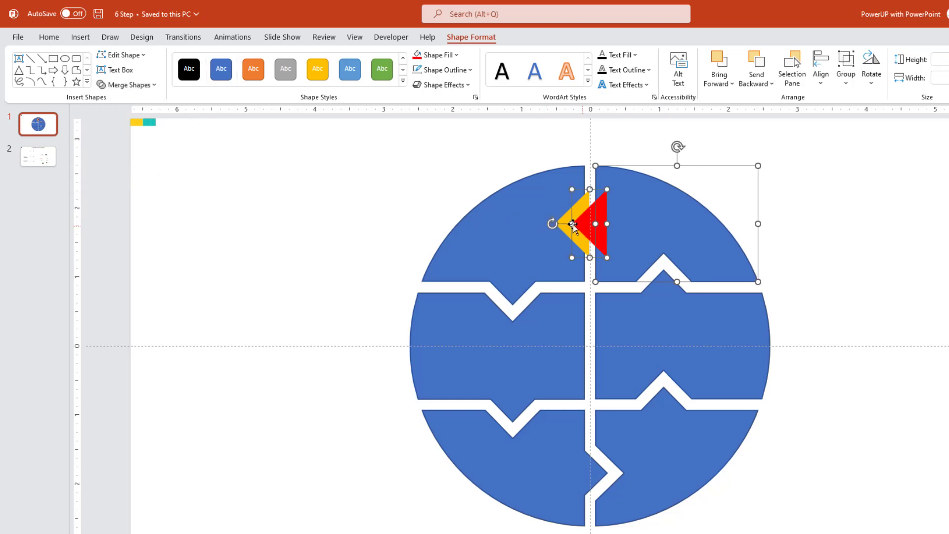
pyautogui.click(144, 91)
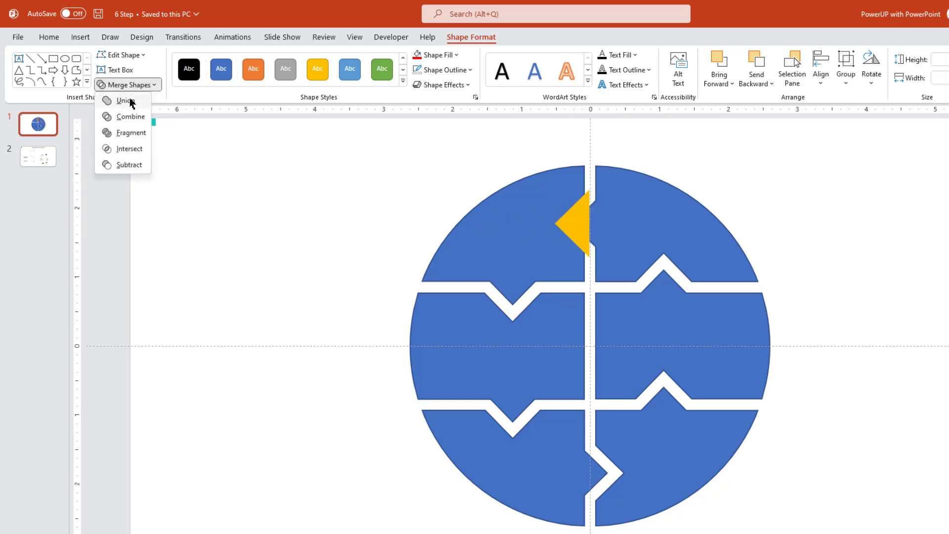
pyautogui.click(127, 165)
# Step: Subtract the last triangle from the top-left segment to finish its notch
pyautogui.click(491, 217)
pyautogui.keyDown('shift'); pyautogui.click(568, 225); pyautogui.keyUp('shift')
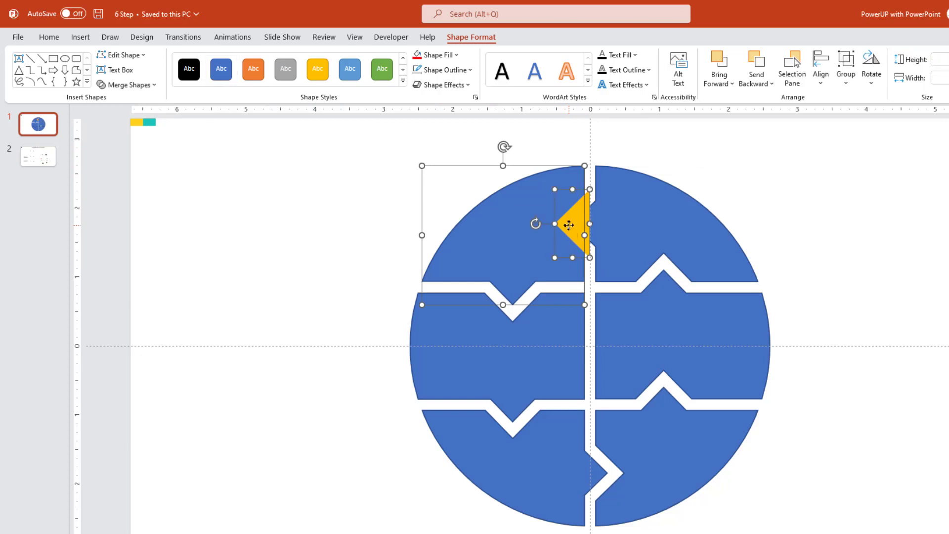
pyautogui.click(128, 85)
pyautogui.click(130, 164)
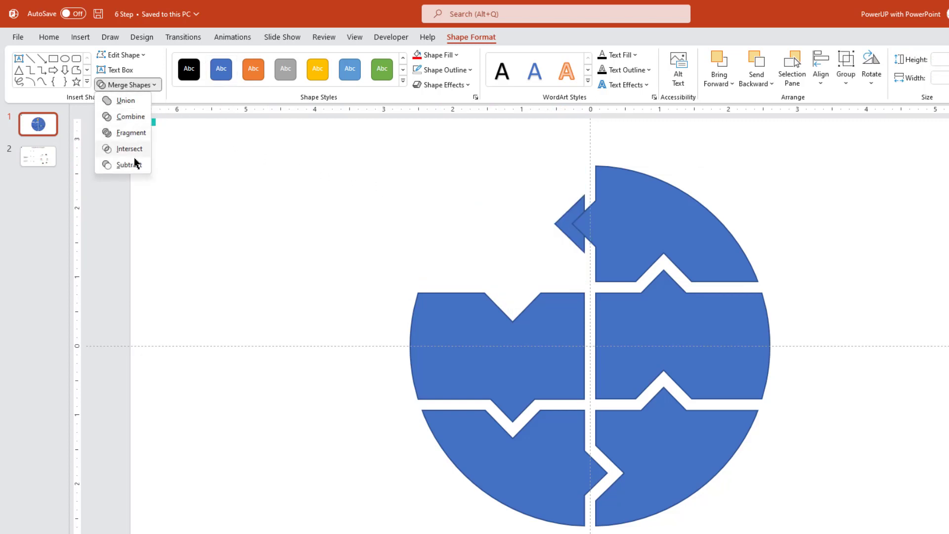
pyautogui.click(132, 165)
pyautogui.click(255, 273)
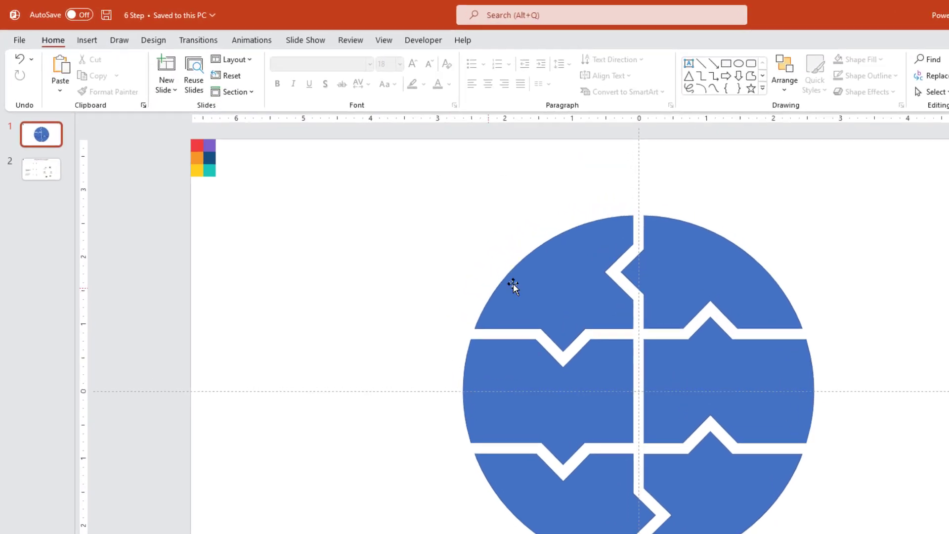
# Step: Eyedrop the red and orange swatches onto the top-left and middle-left pieces
pyautogui.click(513, 283)
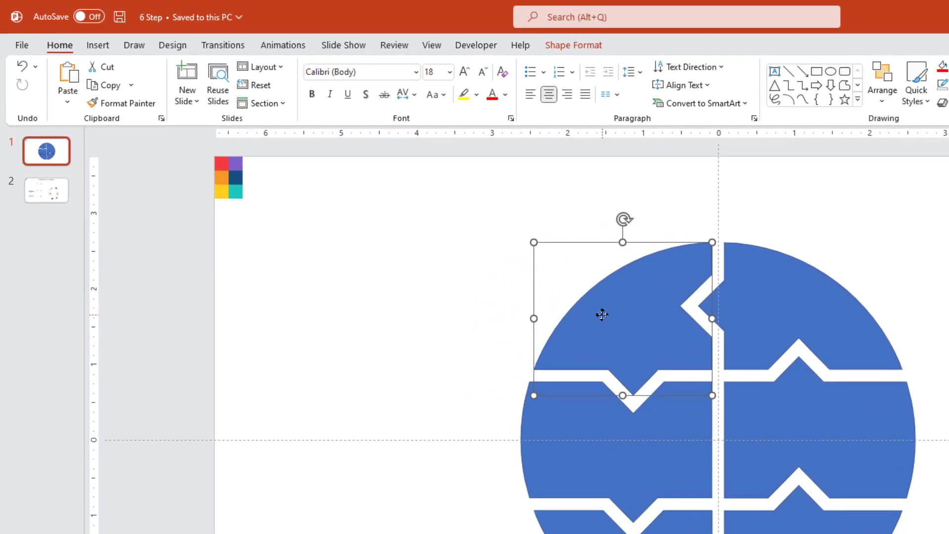
pyautogui.click(567, 47)
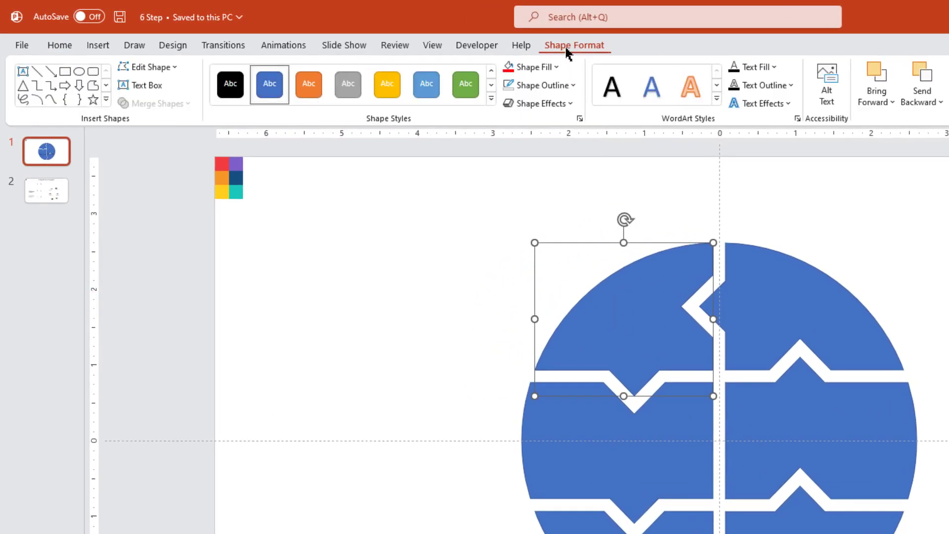
pyautogui.click(547, 68)
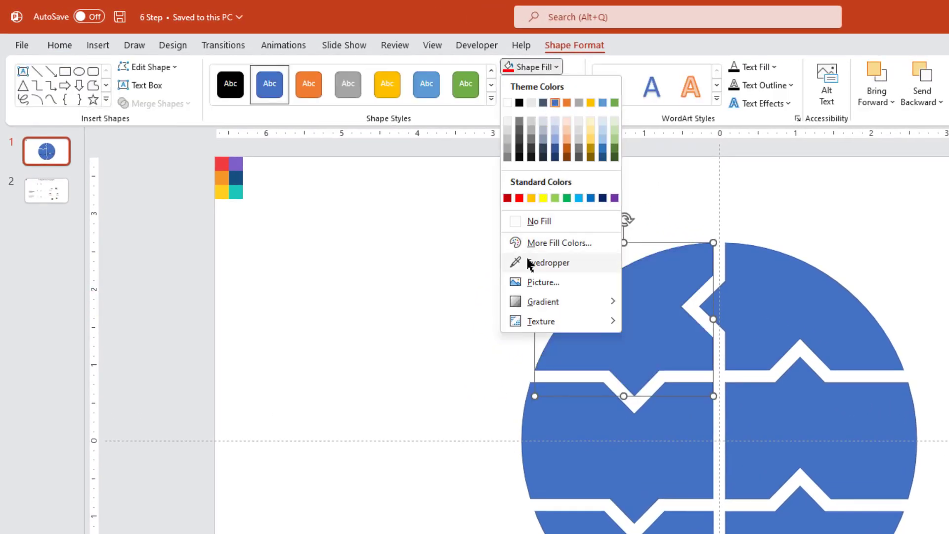
pyautogui.click(544, 263)
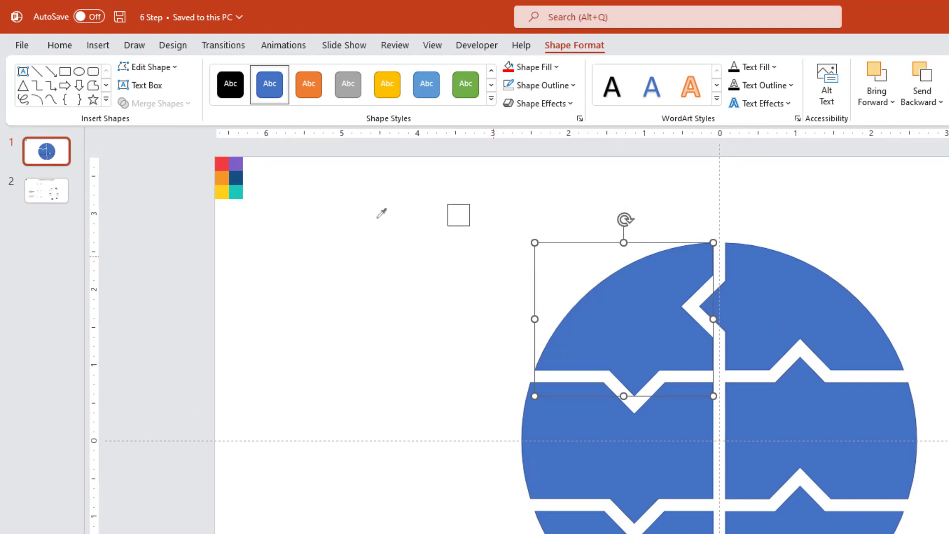
pyautogui.click(225, 164)
pyautogui.click(600, 422)
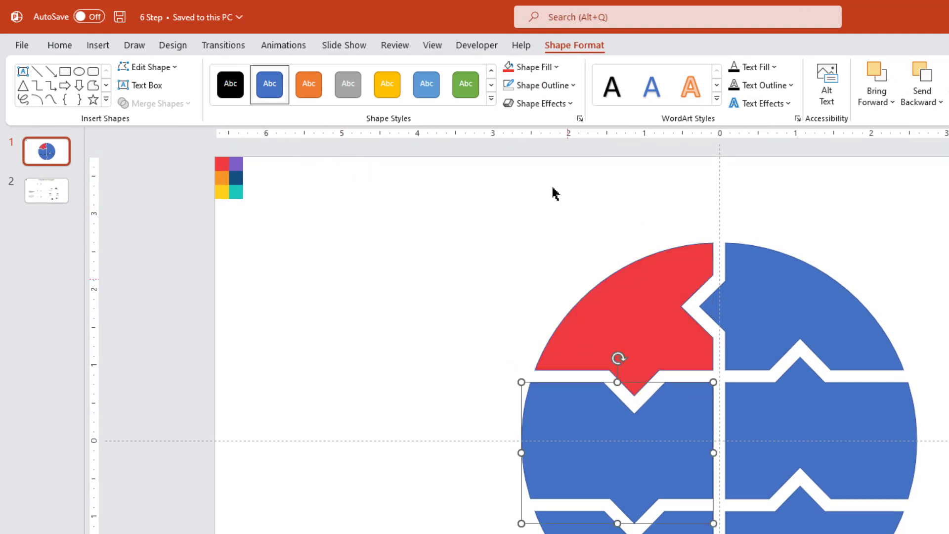
pyautogui.click(560, 69)
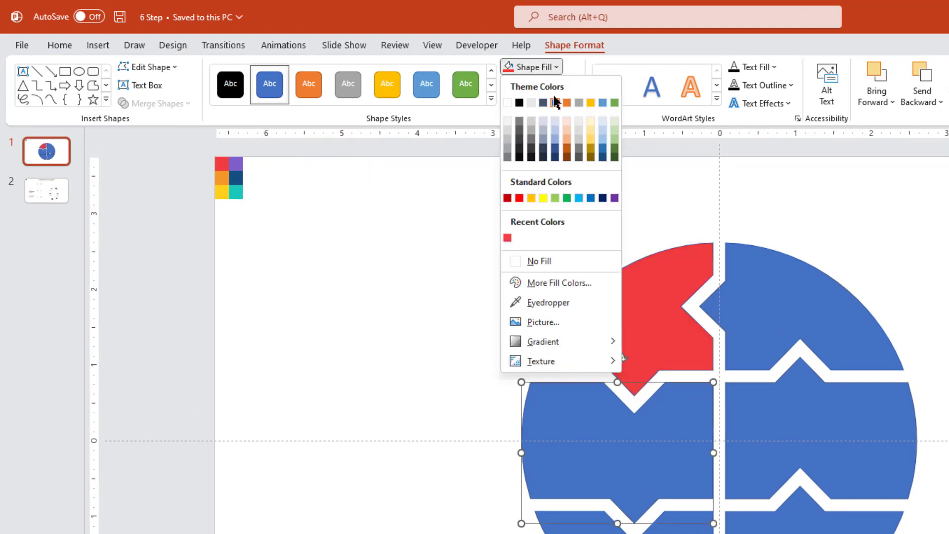
pyautogui.click(524, 302)
pyautogui.click(225, 175)
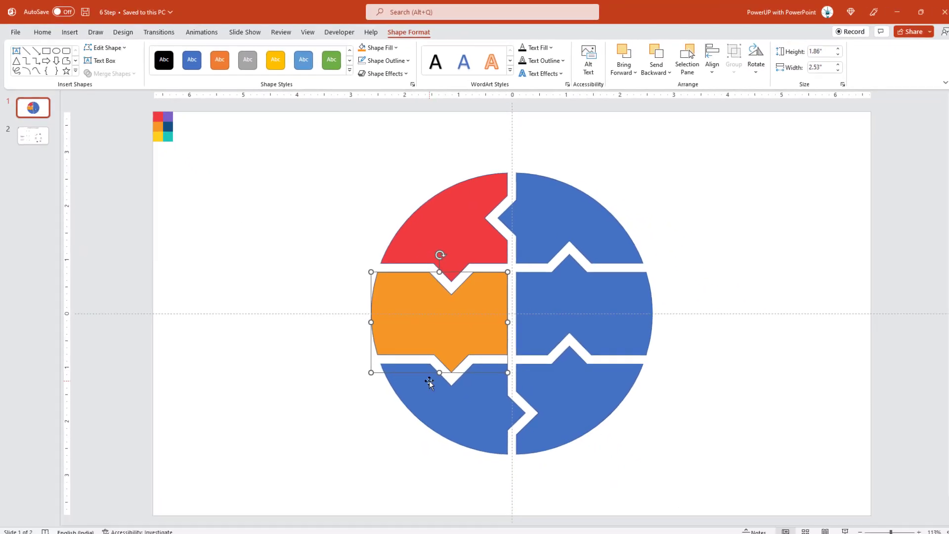
# Step: Fill the bottom-left piece yellow and the top-right piece purple from the swatches
pyautogui.click(426, 378)
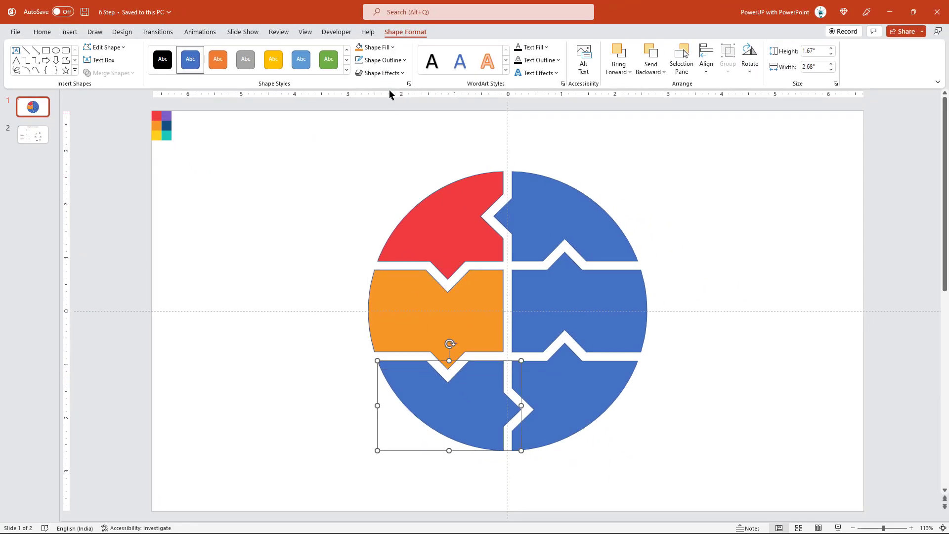
pyautogui.click(390, 47)
pyautogui.click(376, 214)
pyautogui.click(159, 133)
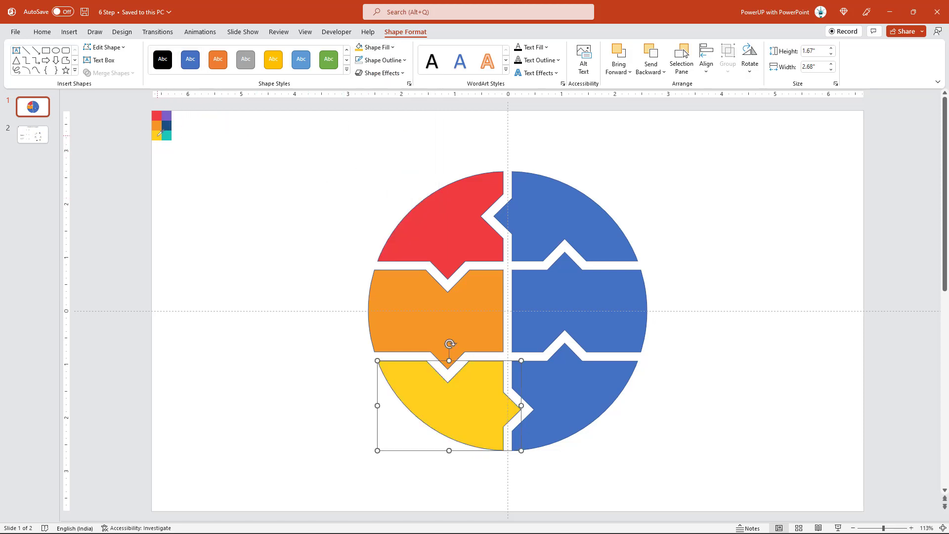
pyautogui.click(543, 197)
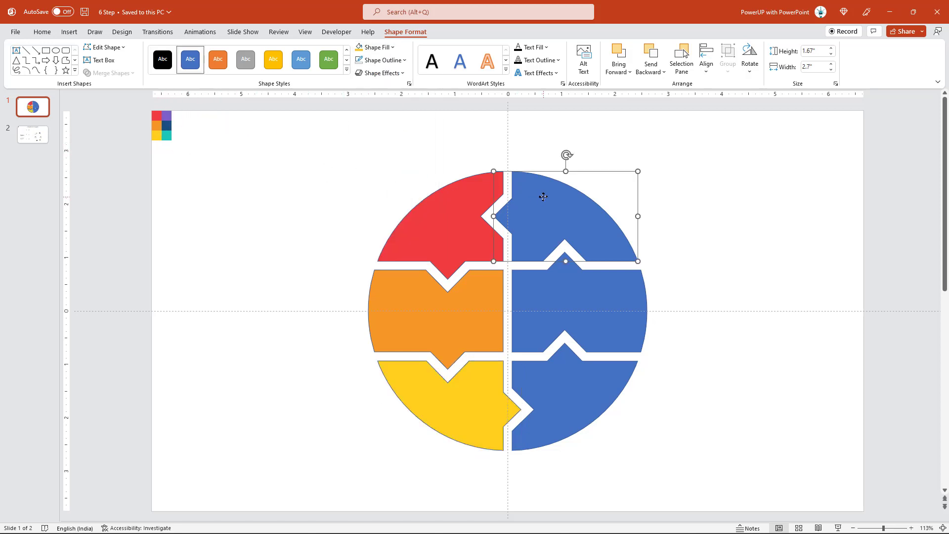
pyautogui.click(393, 47)
pyautogui.click(371, 214)
pyautogui.click(169, 113)
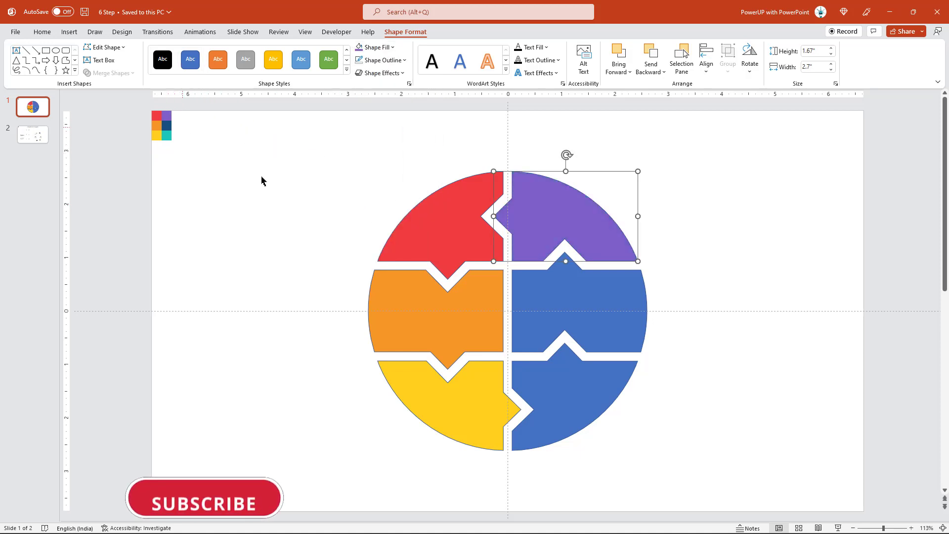
# Step: Fill the middle-right piece dark blue and bottom-right teal, then select all six pieces
pyautogui.click(534, 295)
pyautogui.click(393, 47)
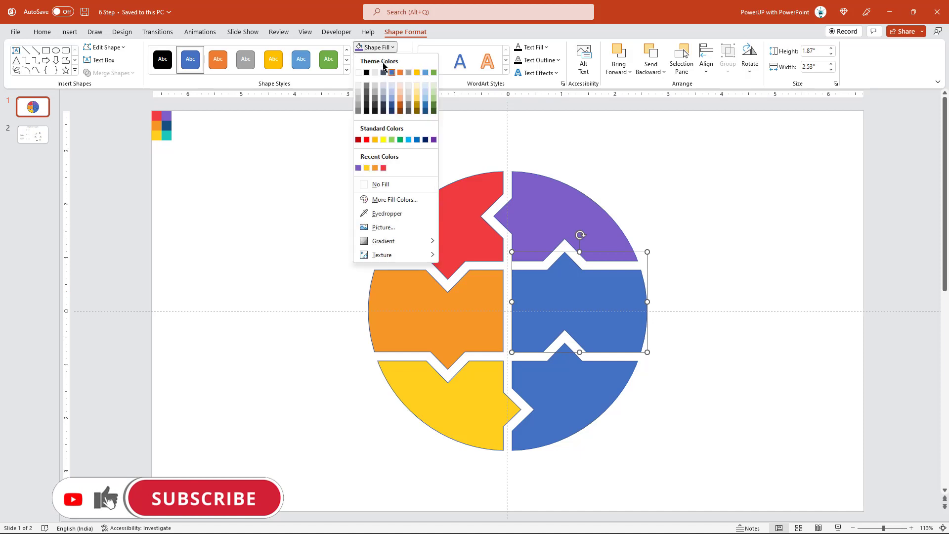
pyautogui.click(370, 213)
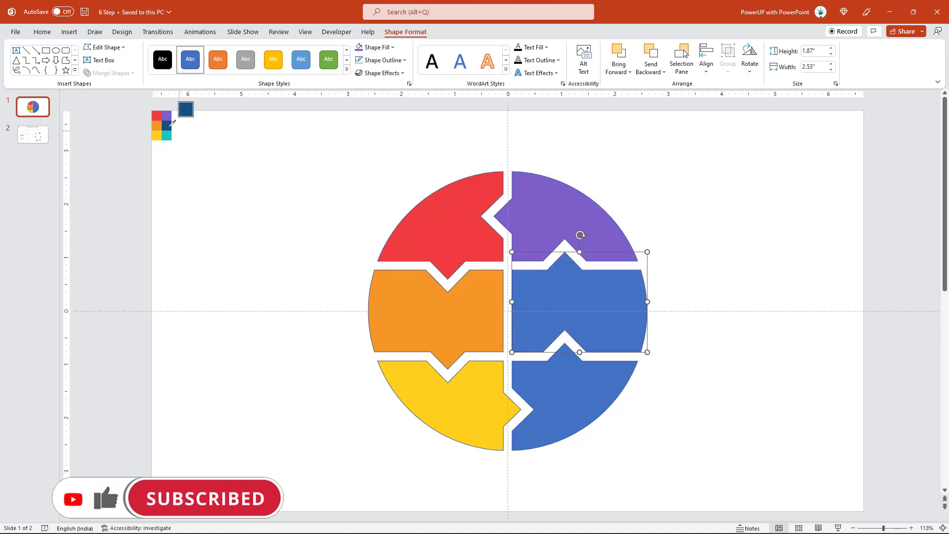
pyautogui.click(169, 124)
pyautogui.click(563, 377)
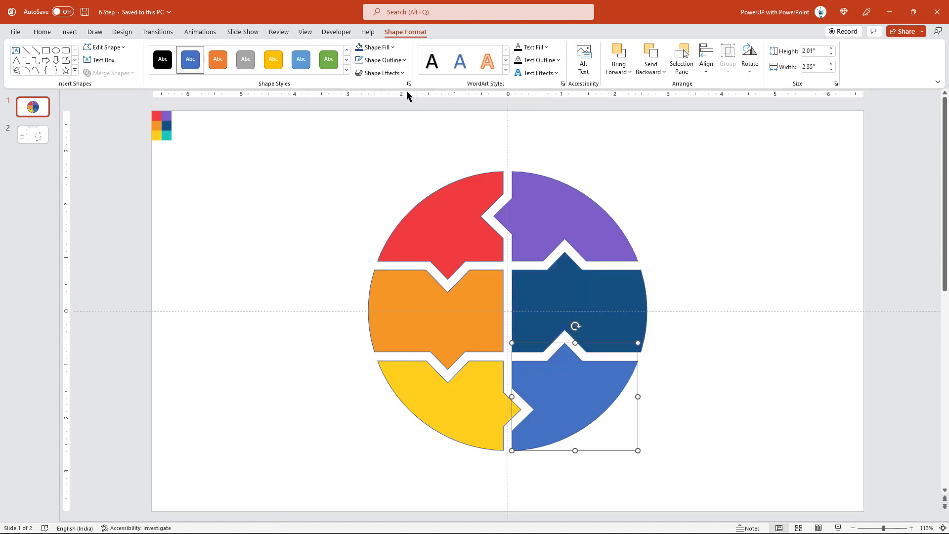
pyautogui.click(389, 47)
pyautogui.click(375, 214)
pyautogui.click(169, 133)
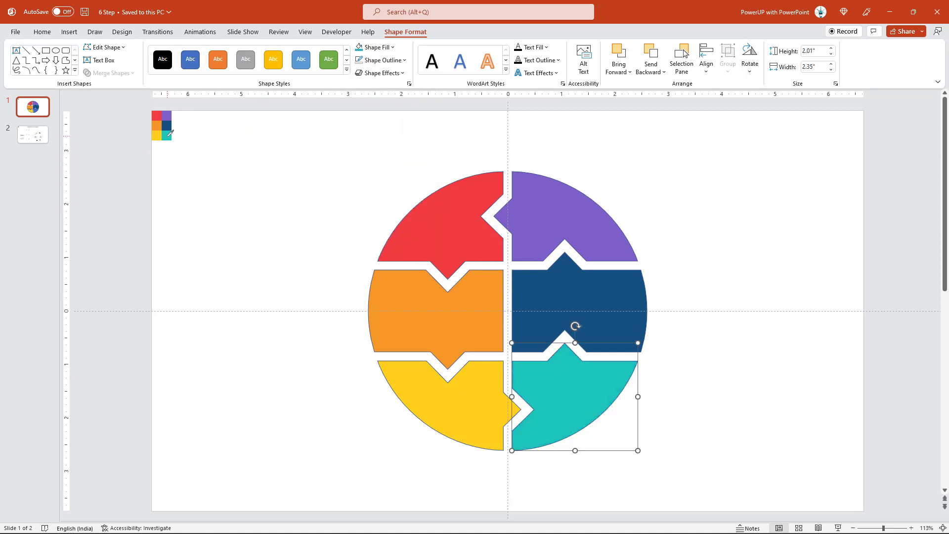
pyautogui.click(339, 174)
pyautogui.moveTo(287, 130)
pyautogui.mouseDown()
pyautogui.moveTo(480, 362)
pyautogui.moveTo(687, 490)
pyautogui.mouseUp()
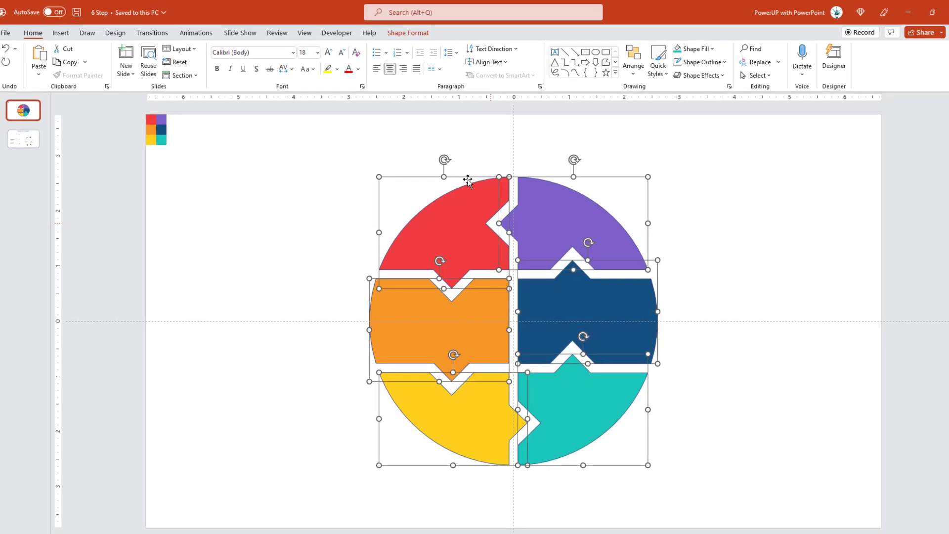
# Step: Give the six selected pieces a black Shape Outline with 2¼ pt weight
pyautogui.click(406, 33)
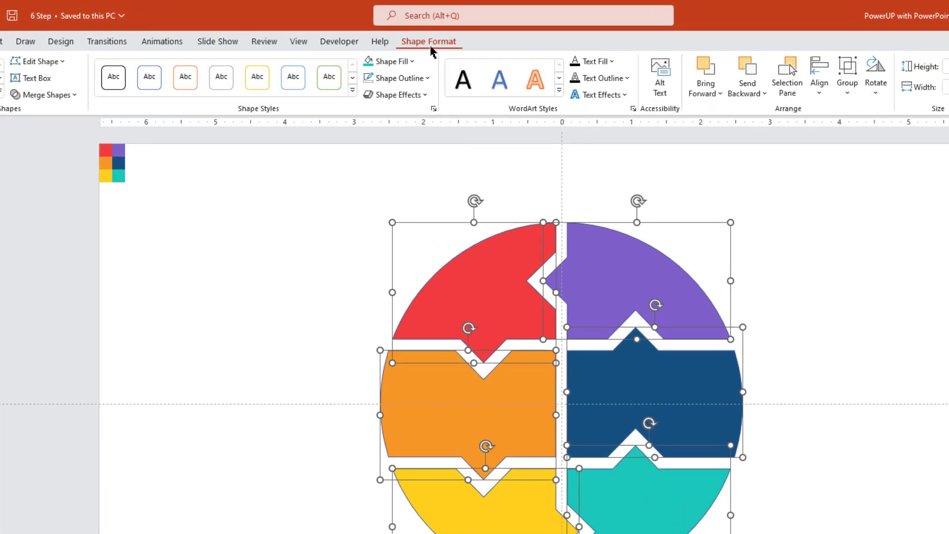
pyautogui.click(419, 87)
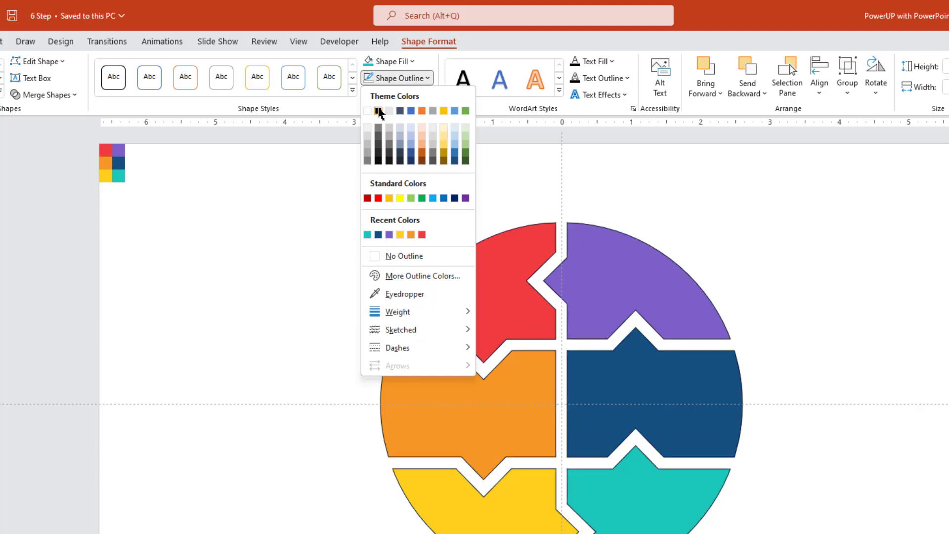
pyautogui.click(378, 110)
pyautogui.click(409, 84)
pyautogui.moveTo(415, 311)
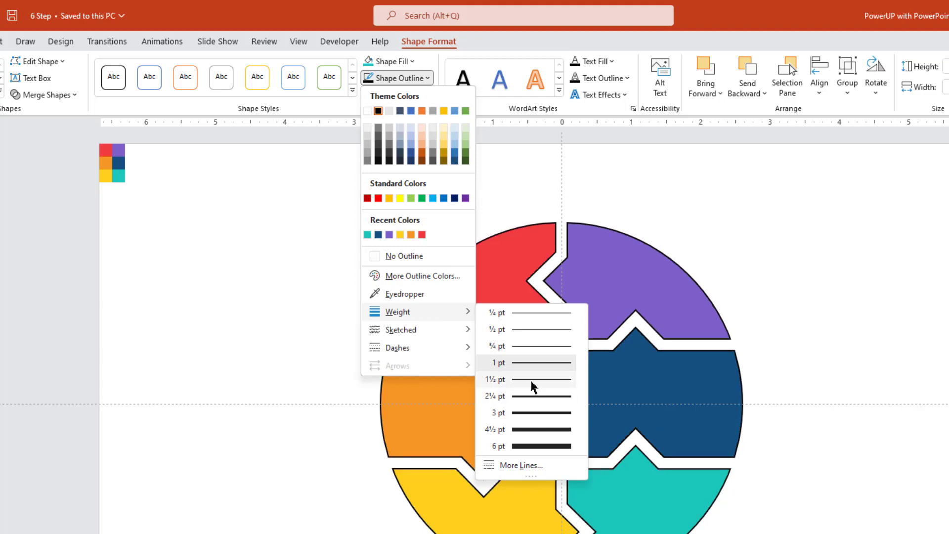
pyautogui.click(533, 396)
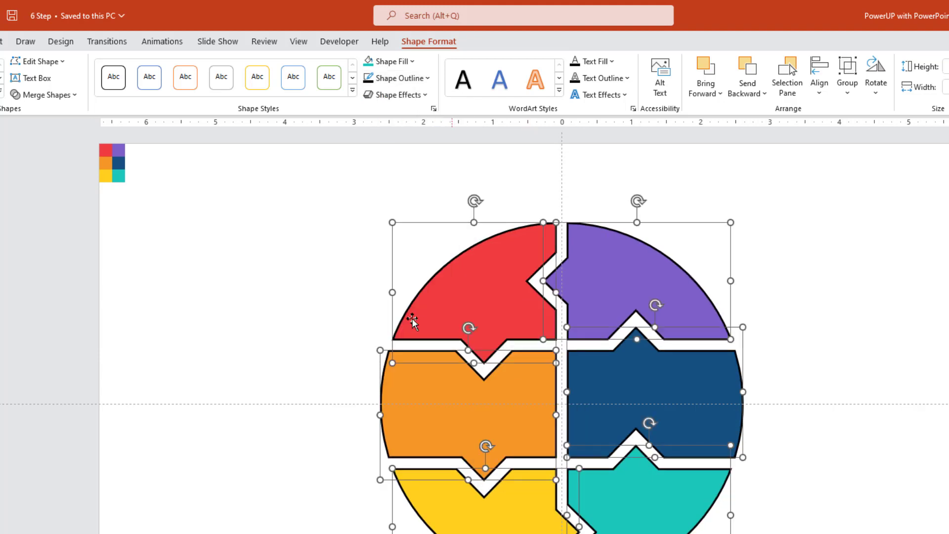
pyautogui.click(317, 273)
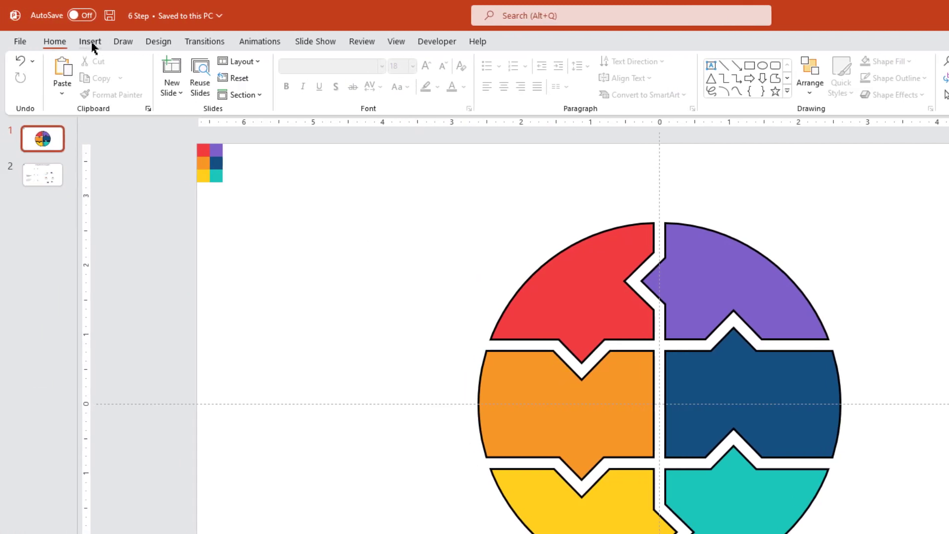
# Step: Draw a small white, outline-free circle on the red piece's edge and copy it onto the yellow piece
pyautogui.click(90, 42)
pyautogui.click(244, 84)
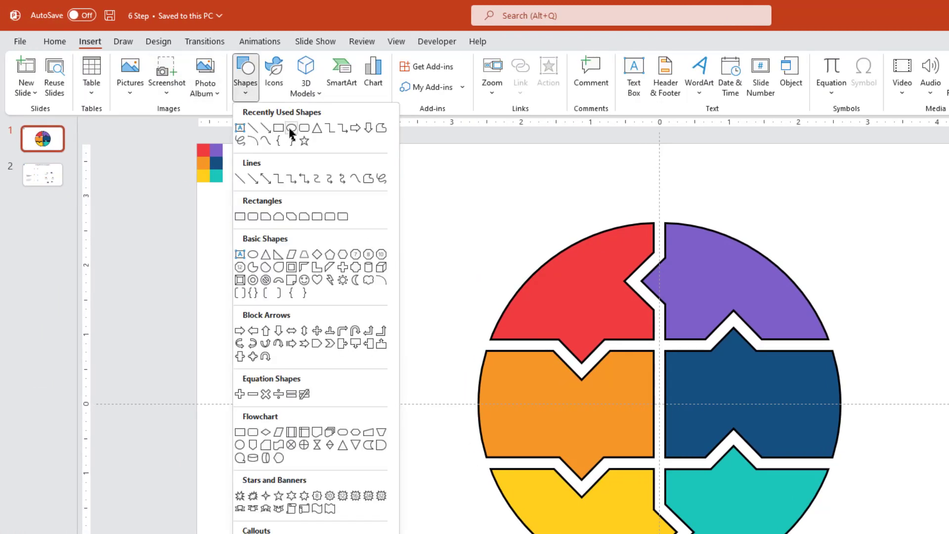
pyautogui.click(290, 129)
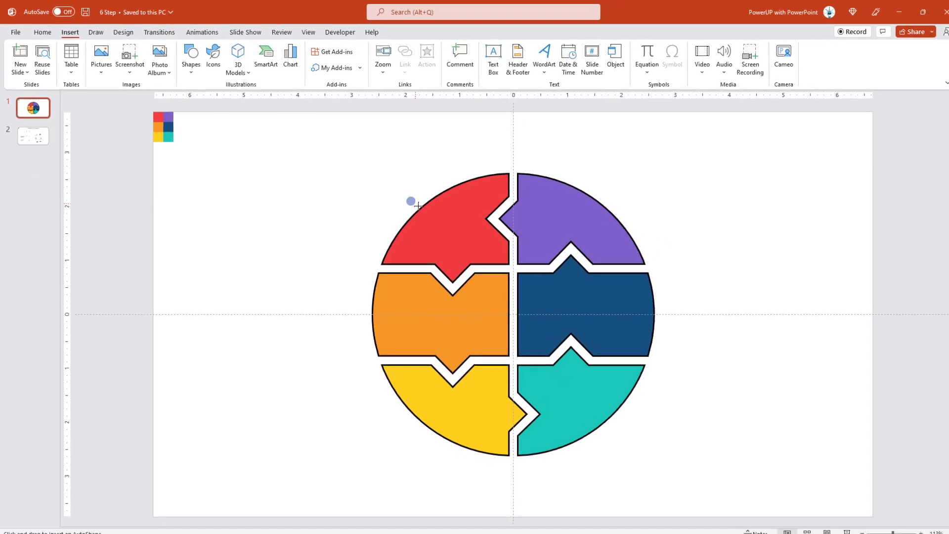
pyautogui.moveTo(434, 218)
pyautogui.mouseDown()
pyautogui.moveTo(402, 189)
pyautogui.moveTo(417, 208)
pyautogui.mouseUp()
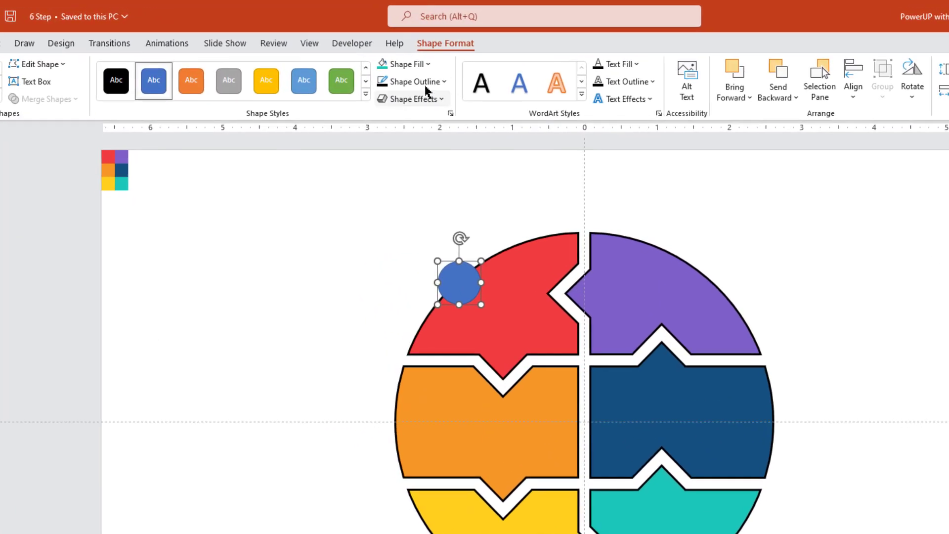
pyautogui.click(394, 60)
pyautogui.click(421, 270)
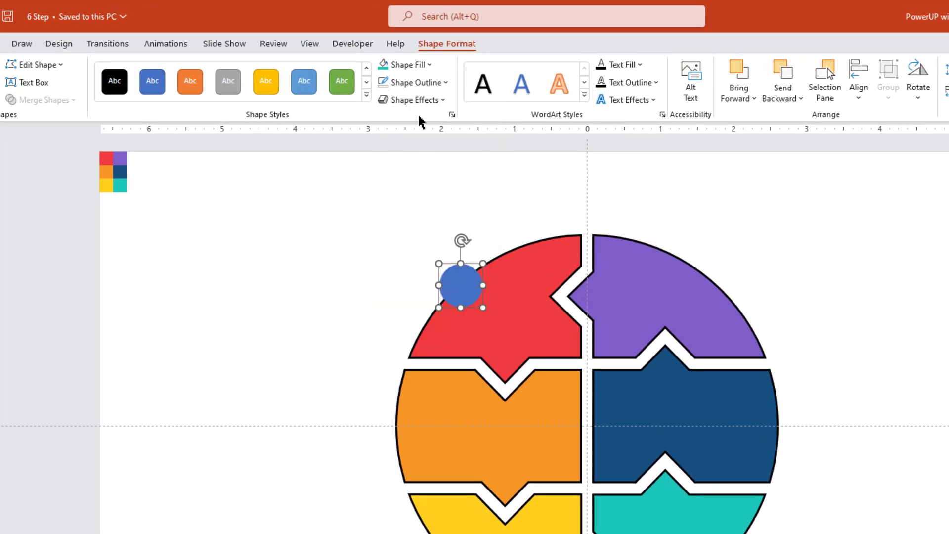
pyautogui.click(419, 70)
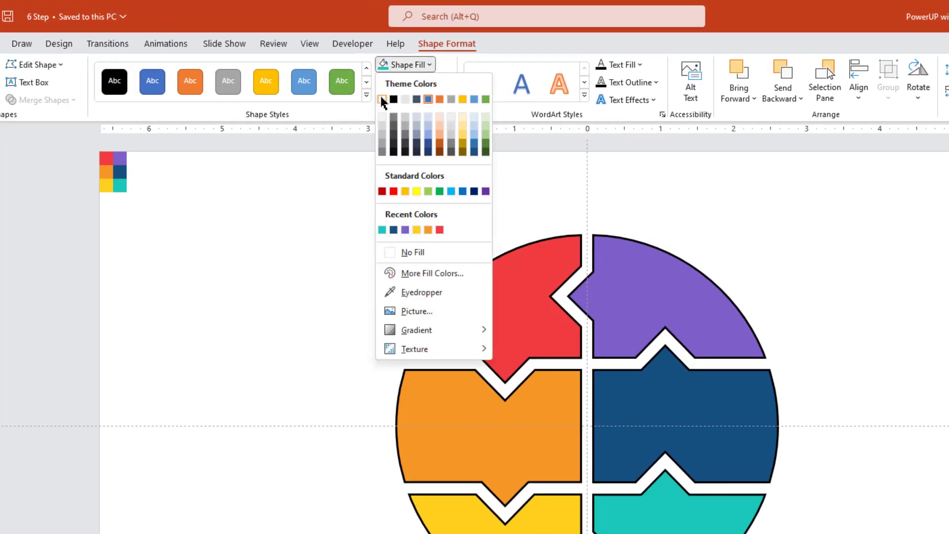
pyautogui.click(382, 99)
pyautogui.moveTo(416, 209); pyautogui.dragTo(434, 394)
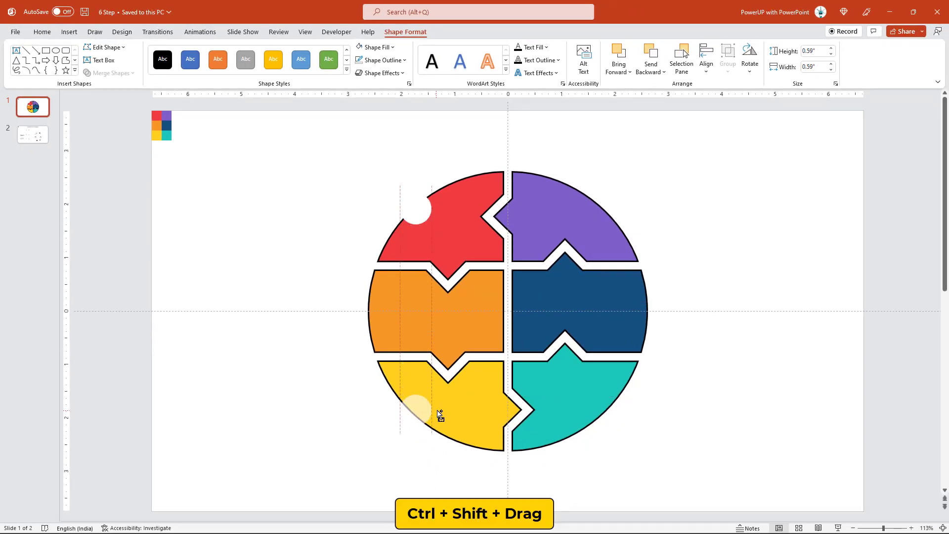
pyautogui.moveTo(439, 415); pyautogui.dragTo(429, 416)
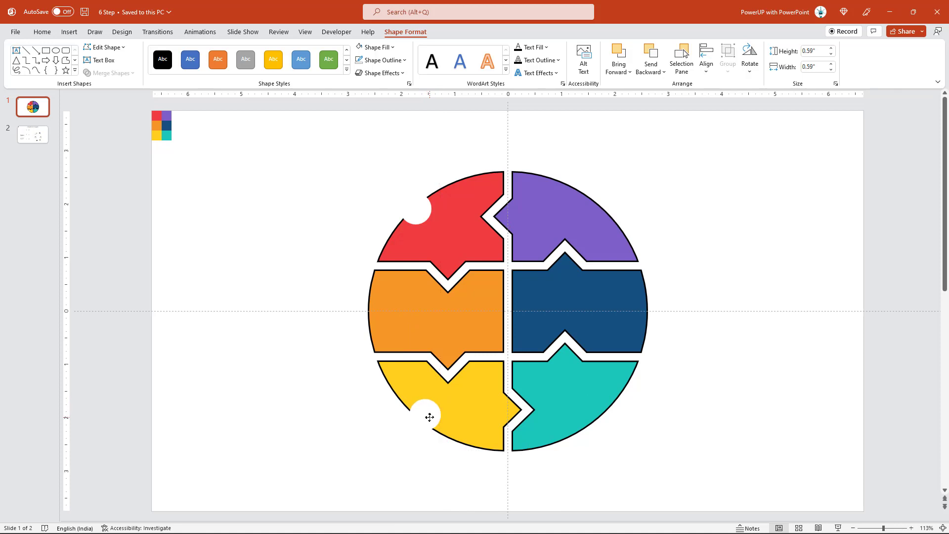
# Step: Nudge the red piece's circle up and duplicate the red and yellow circles onto the purple and teal pieces
pyautogui.click(427, 419)
pyautogui.moveTo(422, 221); pyautogui.dragTo(423, 214)
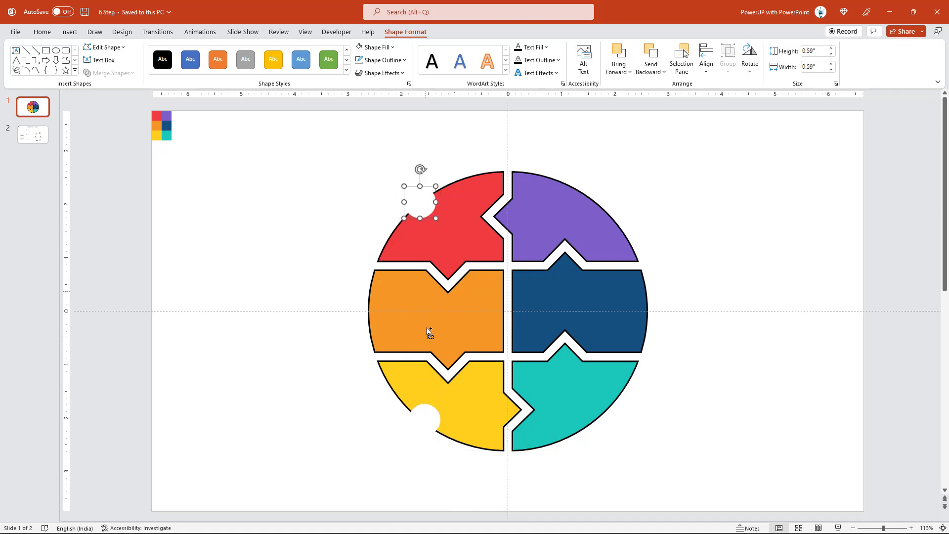
pyautogui.keyDown('shift'); pyautogui.click(433, 422); pyautogui.keyUp('shift')
pyautogui.moveTo(432, 422); pyautogui.dragTo(599, 431)
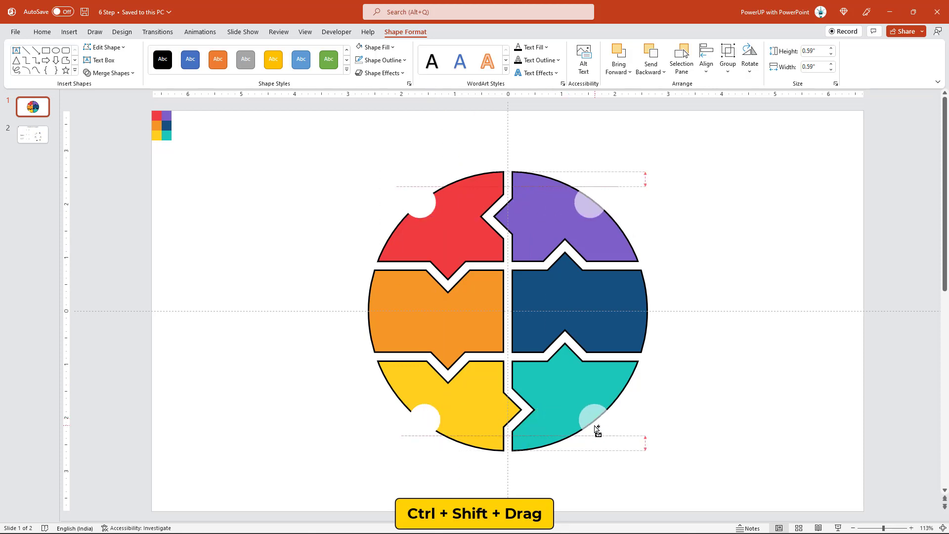
pyautogui.moveTo(598, 431); pyautogui.dragTo(600, 424)
pyautogui.click(648, 387)
# Step: Copy the purple piece's circle onto the navy piece, then select the circles together
pyautogui.click(590, 205)
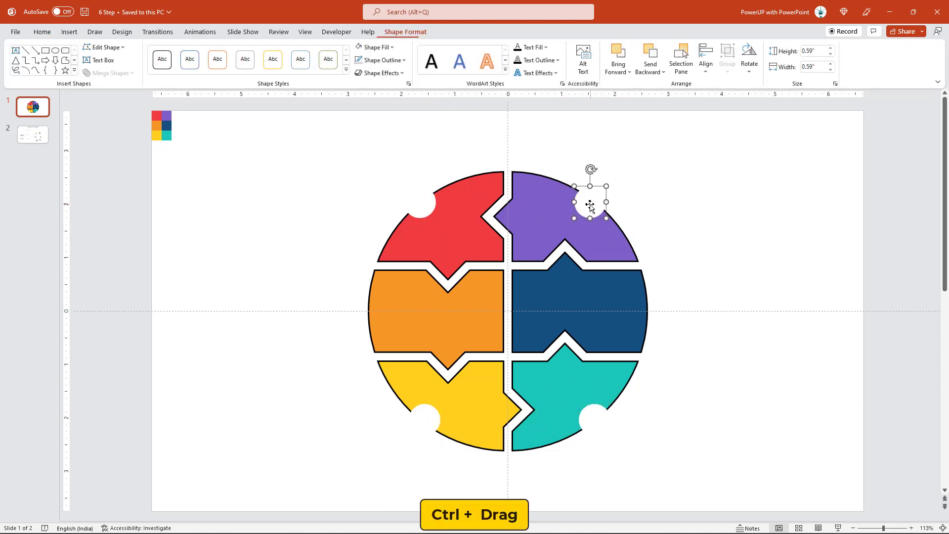
pyautogui.moveTo(590, 205)
pyautogui.mouseDown()
pyautogui.moveTo(651, 314)
pyautogui.moveTo(374, 312)
pyautogui.mouseUp()
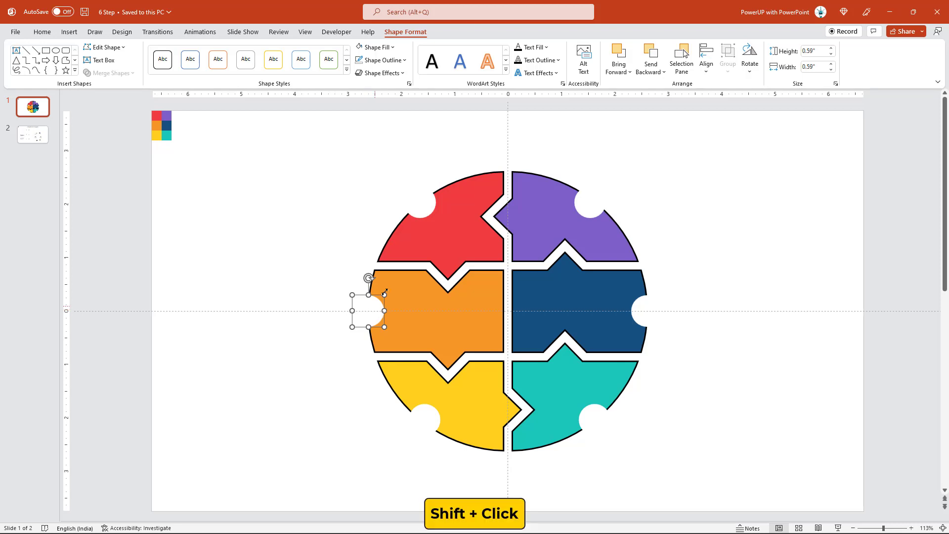
pyautogui.keyDown('shift'); pyautogui.click(424, 200); pyautogui.keyUp('shift')
pyautogui.keyDown('shift'); pyautogui.click(429, 416); pyautogui.keyUp('shift')
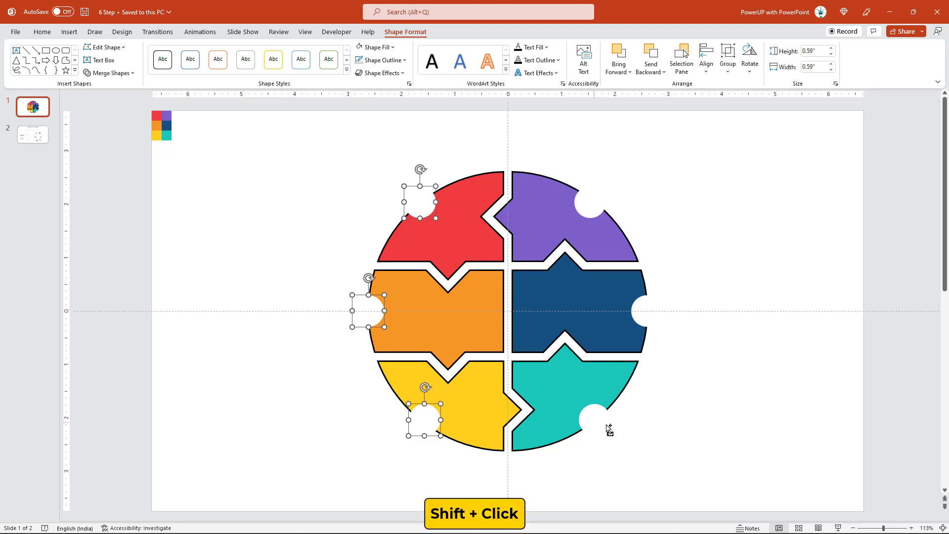
pyautogui.keyDown('shift'); pyautogui.click(601, 420); pyautogui.keyUp('shift')
pyautogui.keyDown('shift'); pyautogui.click(646, 320); pyautogui.keyUp('shift')
# Step: Give all six circles an Outer center shadow: 32% transparency, 105% size, 8 pt blur
pyautogui.keyDown('shift'); pyautogui.click(596, 206); pyautogui.keyUp('shift')
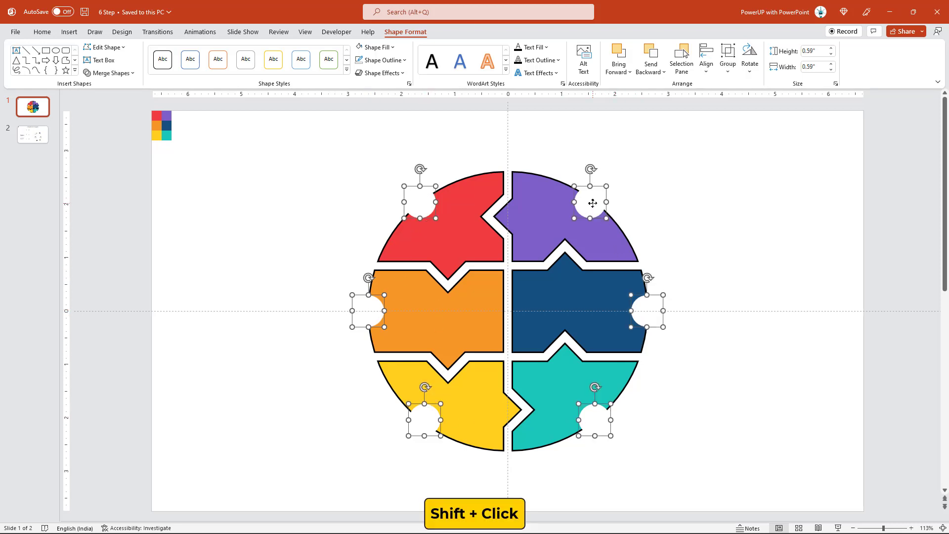
pyautogui.rightClick(524, 135)
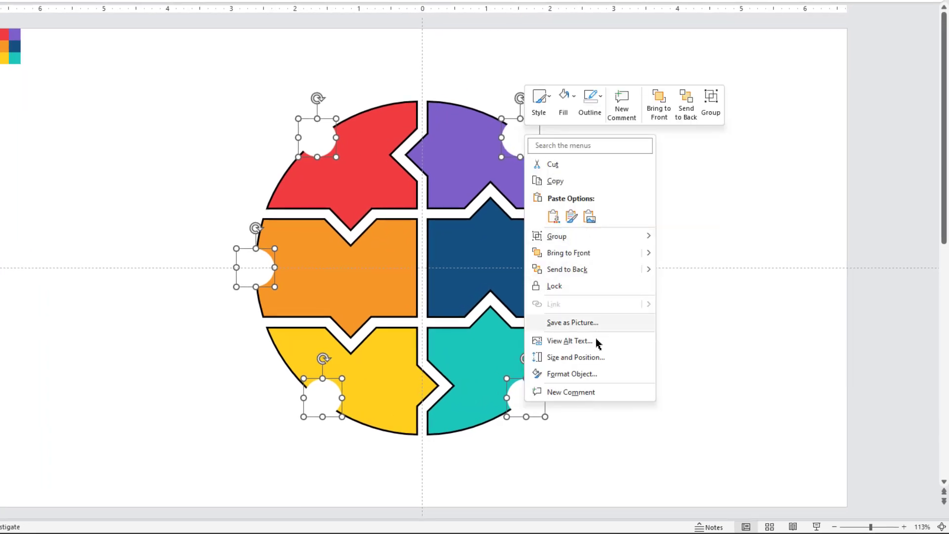
pyautogui.click(573, 374)
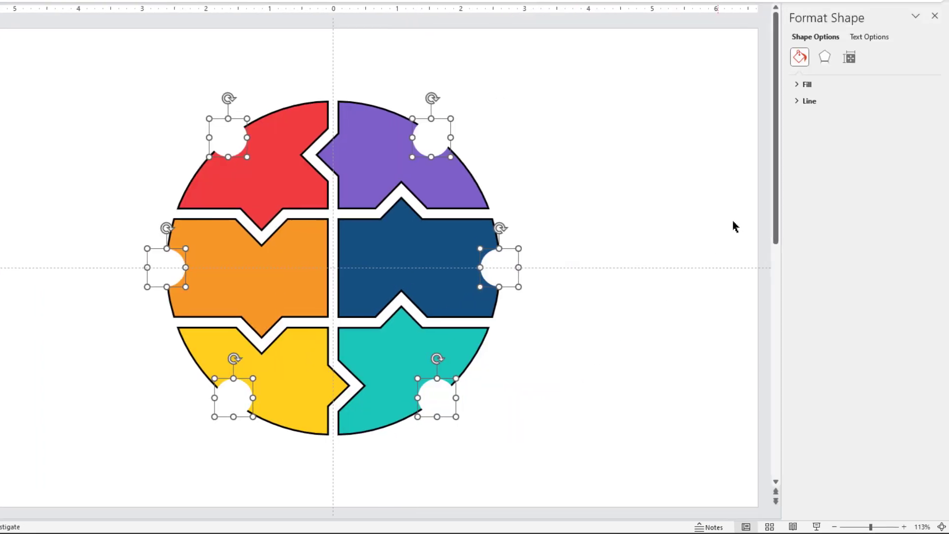
pyautogui.click(825, 57)
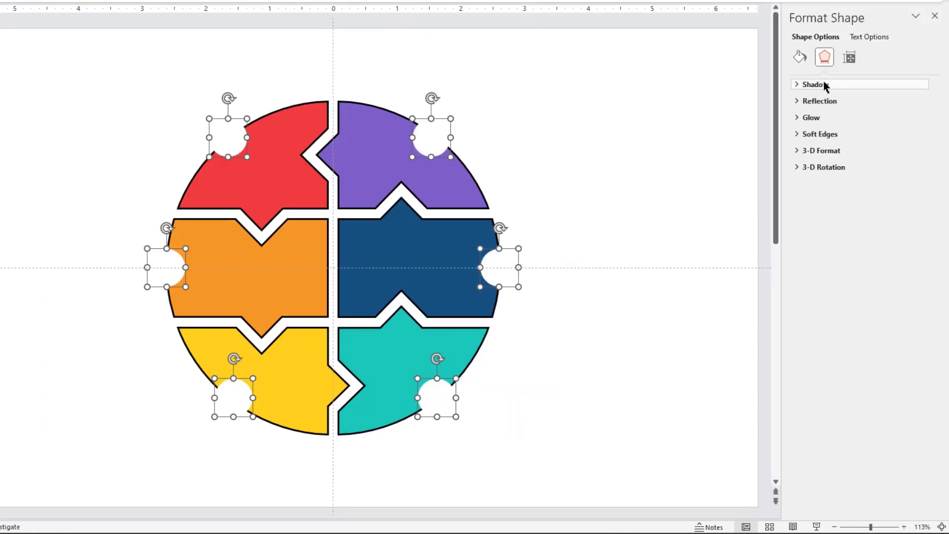
pyautogui.click(828, 85)
pyautogui.click(914, 102)
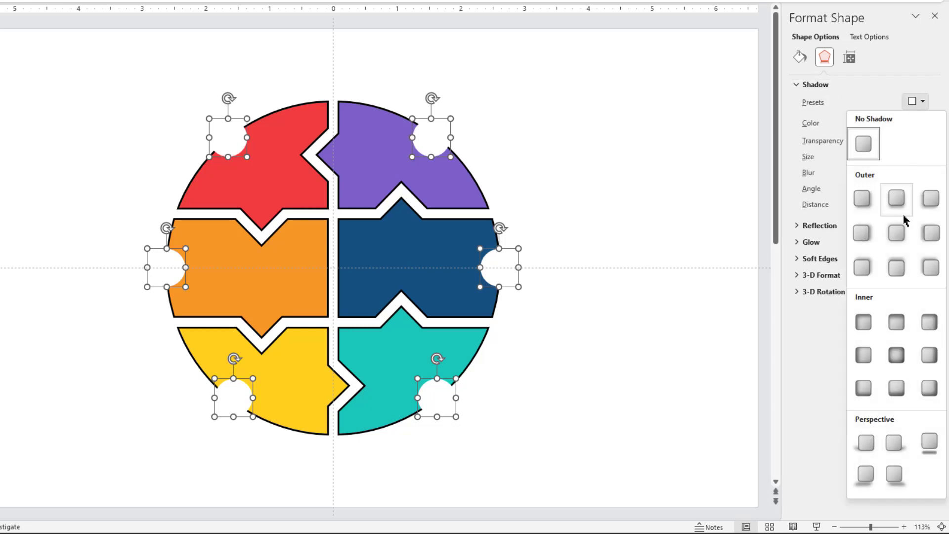
pyautogui.click(899, 239)
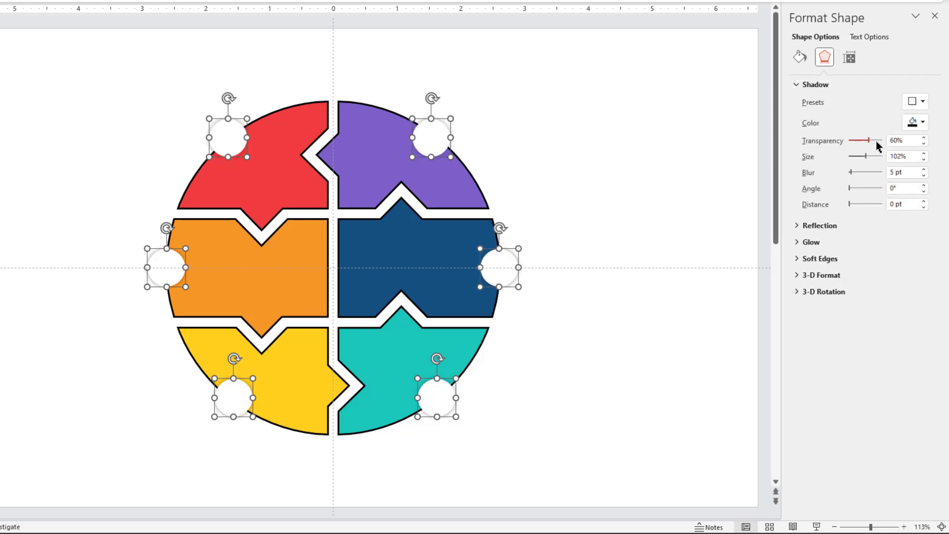
pyautogui.moveTo(869, 141); pyautogui.dragTo(862, 142)
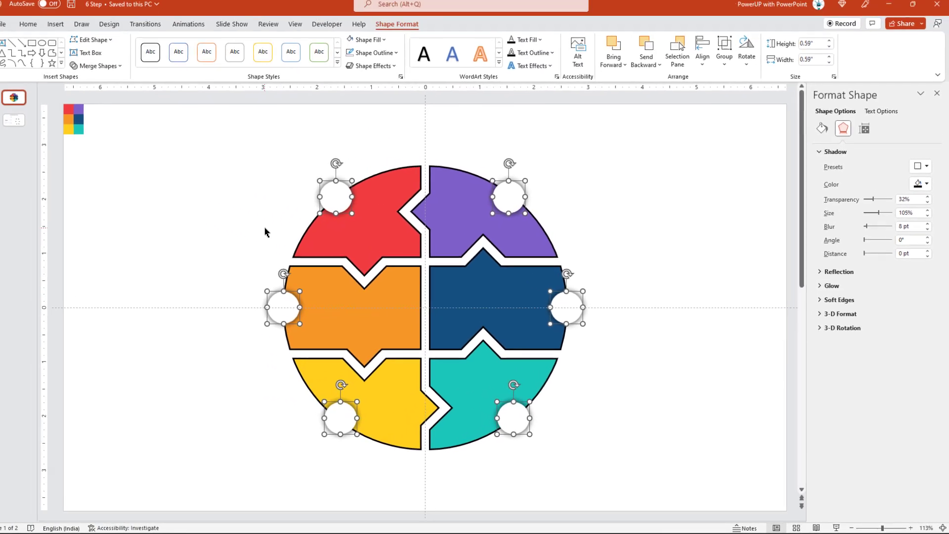
pyautogui.click(275, 234)
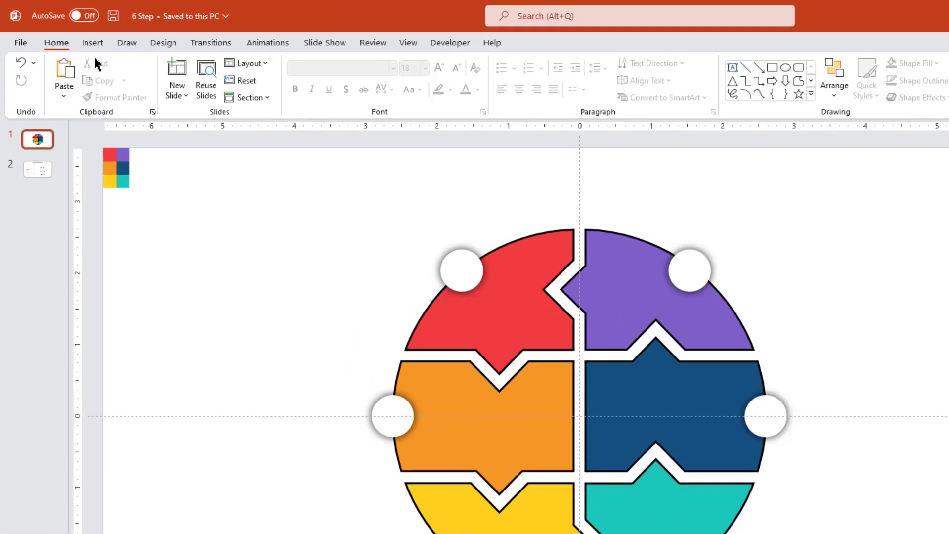
# Step: Draw a Round Same Side Corner Rectangle left of the circle, round one end fully and rotate it horizontal
pyautogui.click(69, 32)
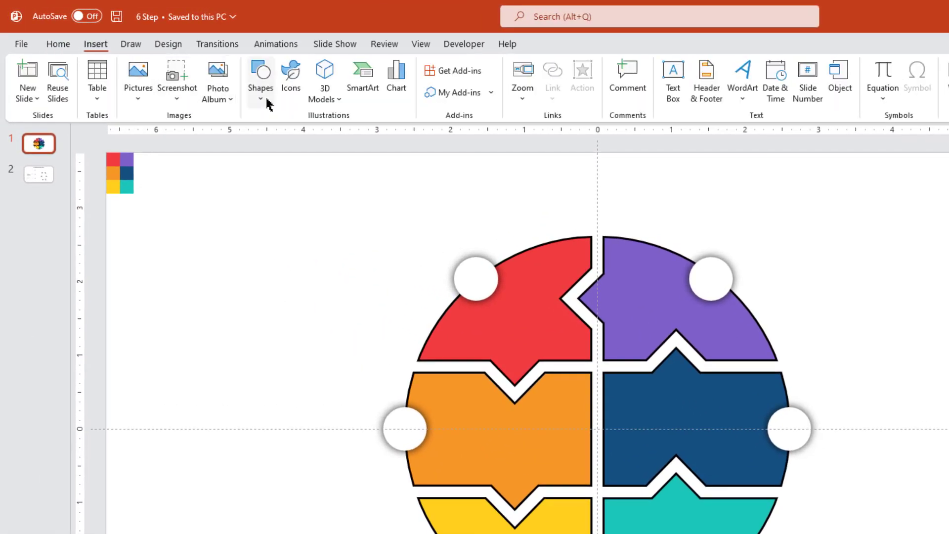
pyautogui.click(267, 102)
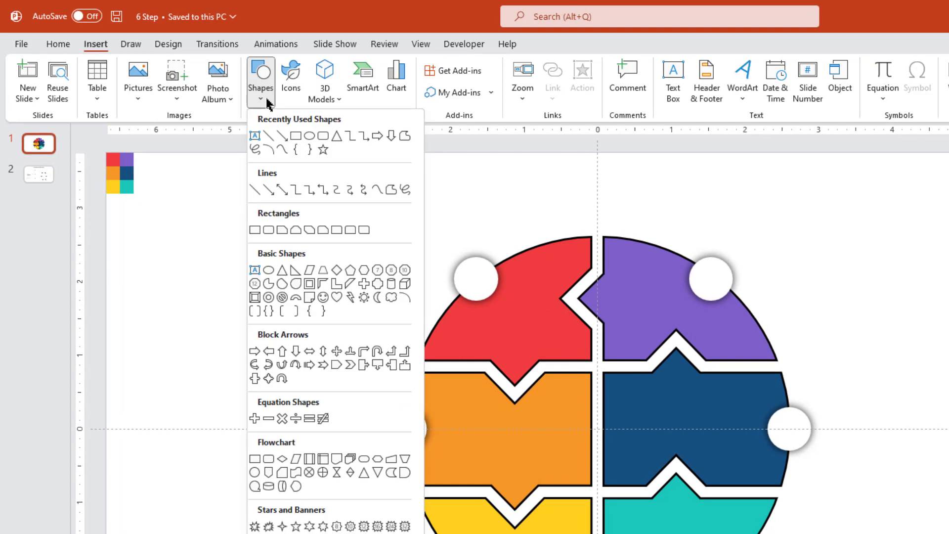
pyautogui.click(351, 234)
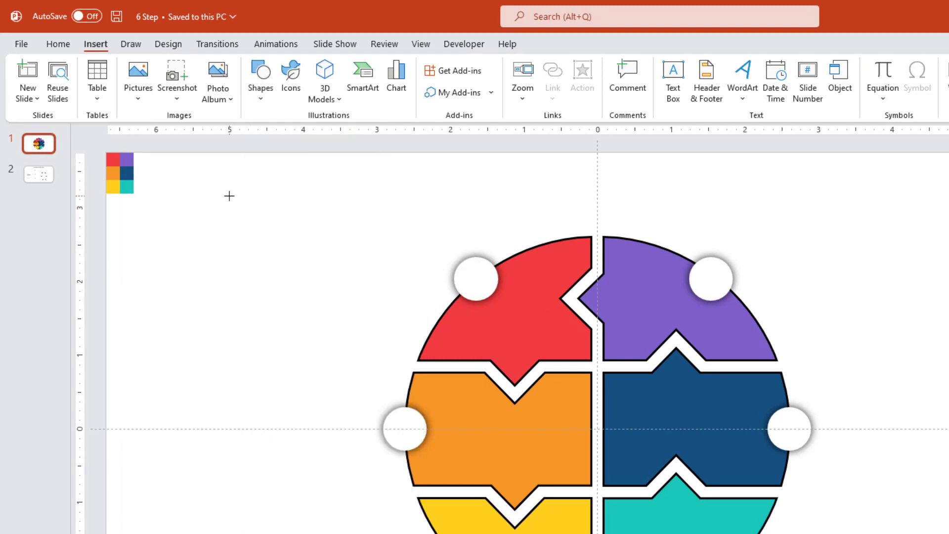
pyautogui.moveTo(229, 195); pyautogui.dragTo(307, 382)
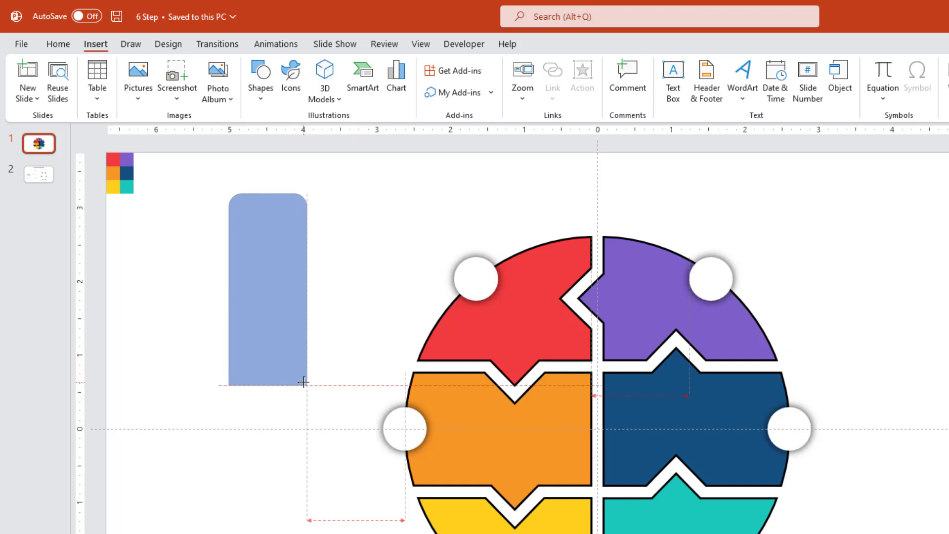
pyautogui.moveTo(293, 194); pyautogui.dragTo(221, 198)
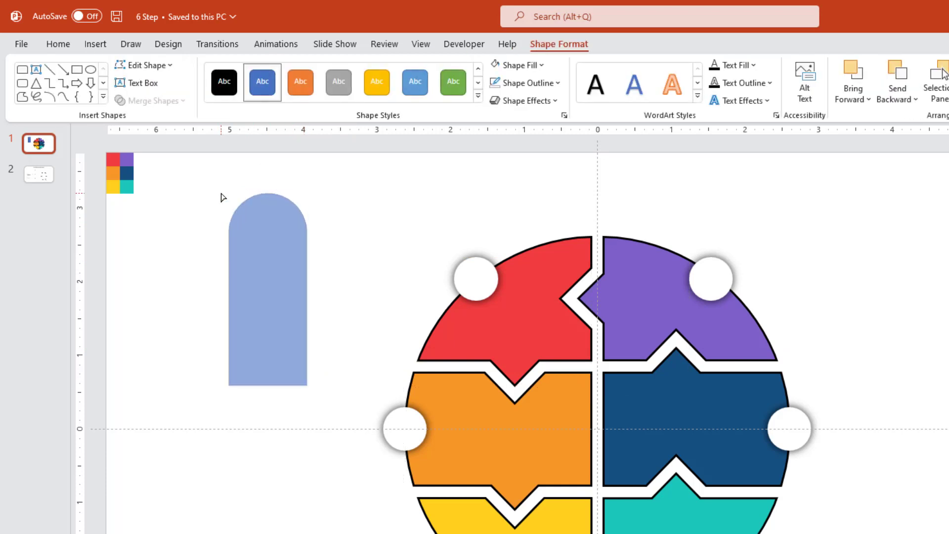
pyautogui.moveTo(268, 169)
pyautogui.mouseDown()
pyautogui.moveTo(201, 286)
pyautogui.moveTo(300, 272)
pyautogui.mouseUp()
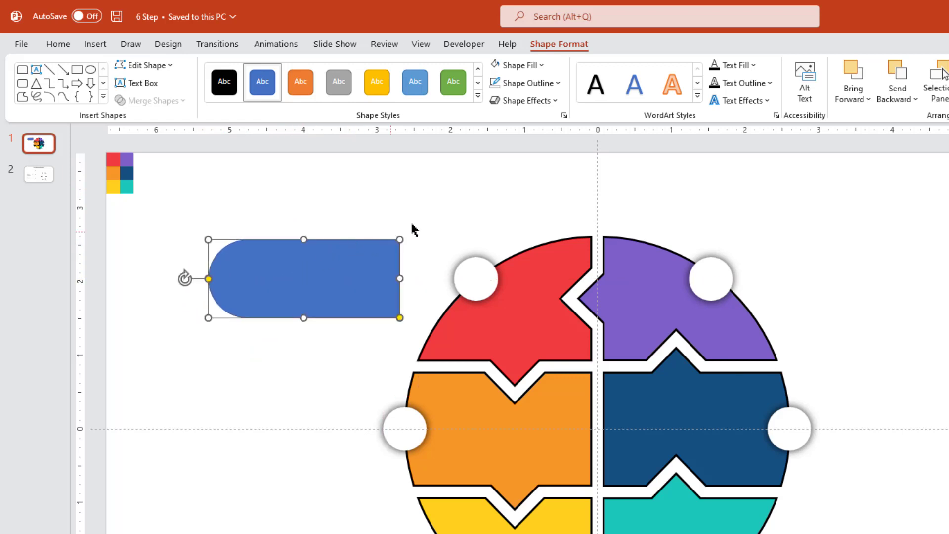
pyautogui.click(430, 215)
# Step: Copy the red puzzle piece's formatting onto the new tab with Format Painter
pyautogui.click(537, 319)
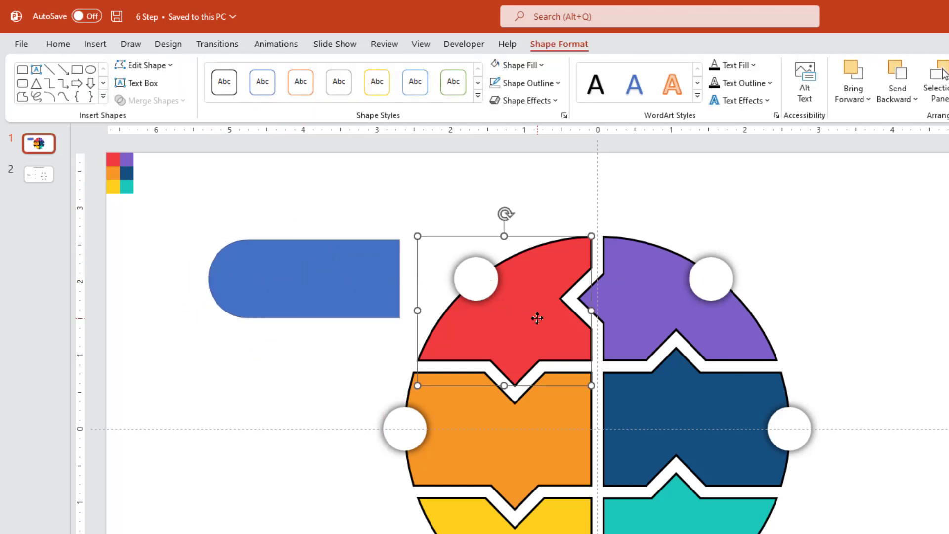
pyautogui.click(58, 47)
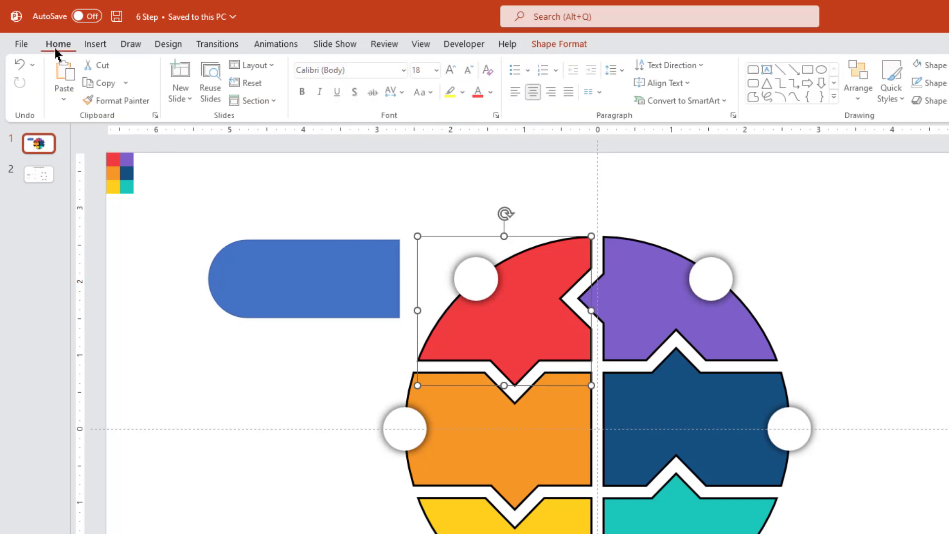
pyautogui.click(119, 102)
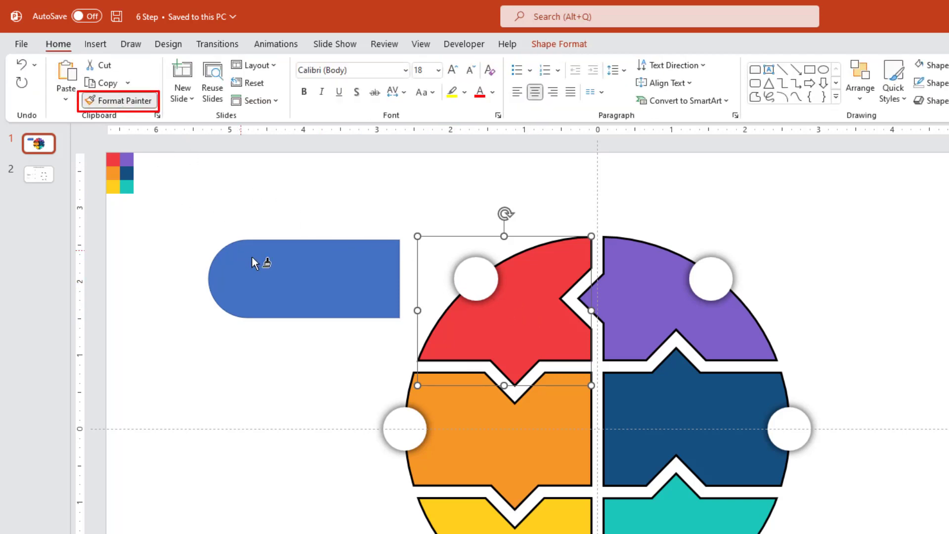
pyautogui.click(278, 271)
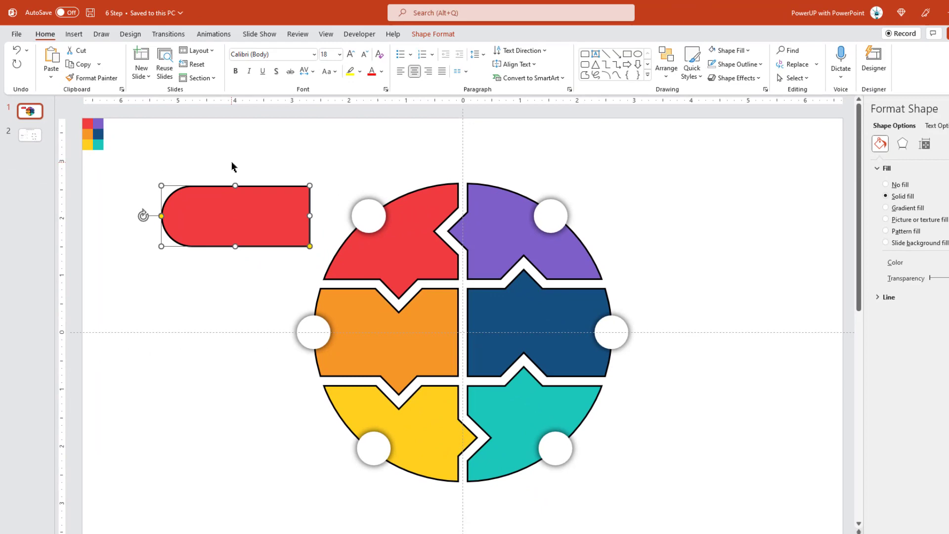
pyautogui.click(232, 167)
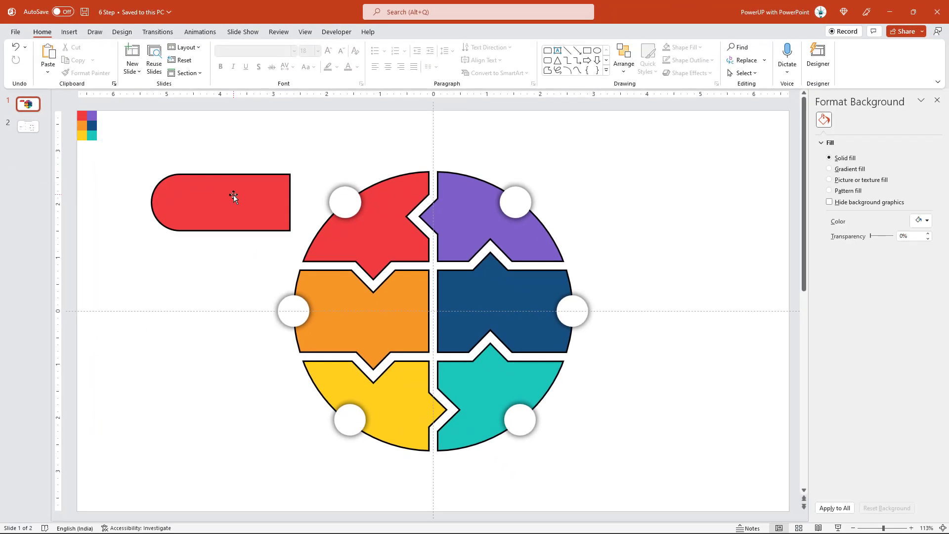
# Step: In Edit Points, open the red tab's path at its bottom-right corner
pyautogui.click(234, 196)
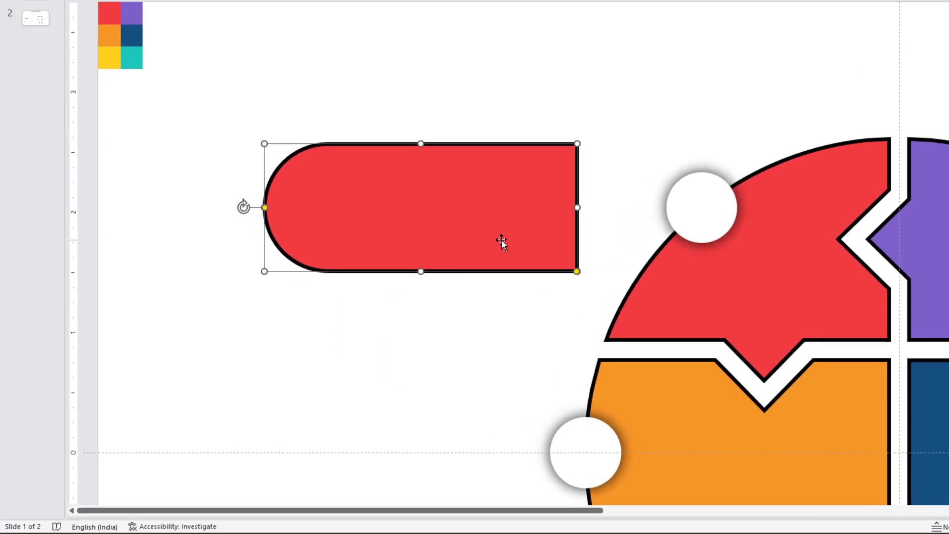
pyautogui.rightClick(501, 240)
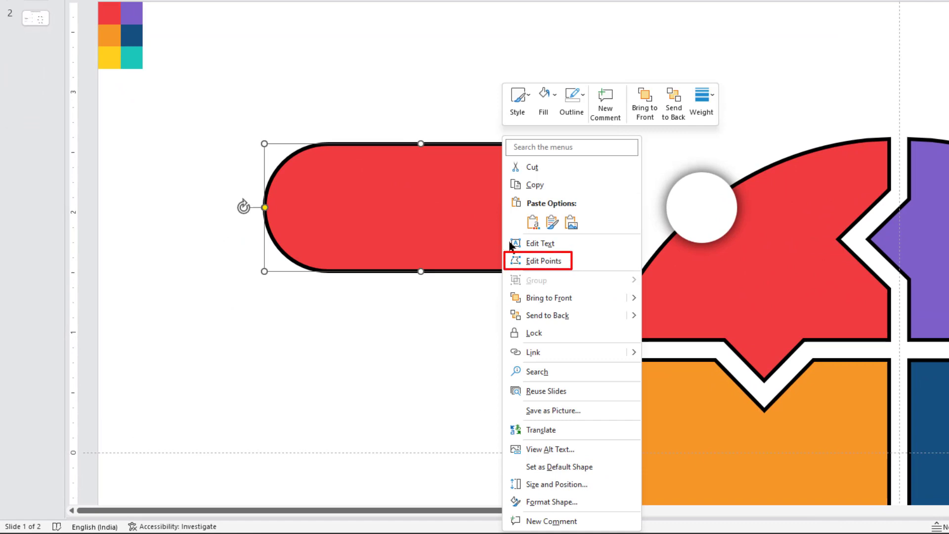
pyautogui.click(562, 262)
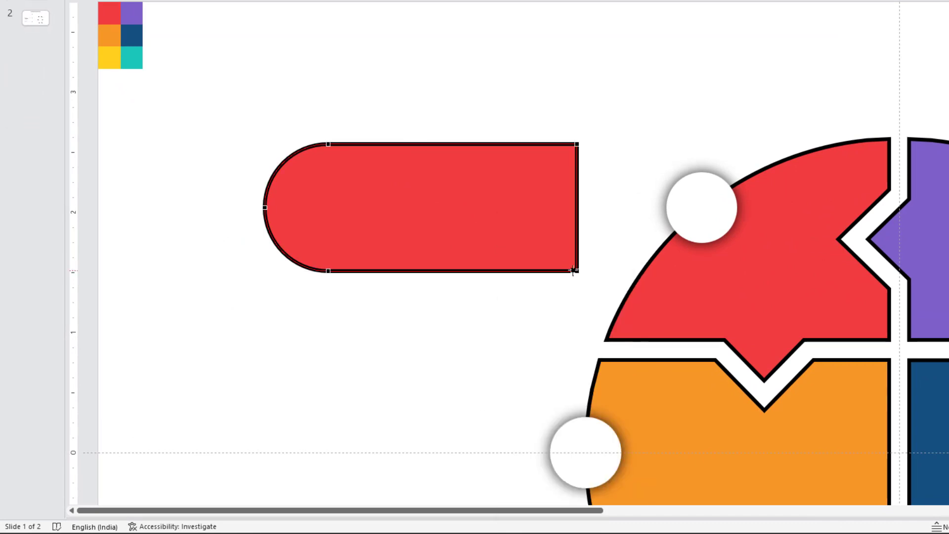
pyautogui.rightClick(578, 272)
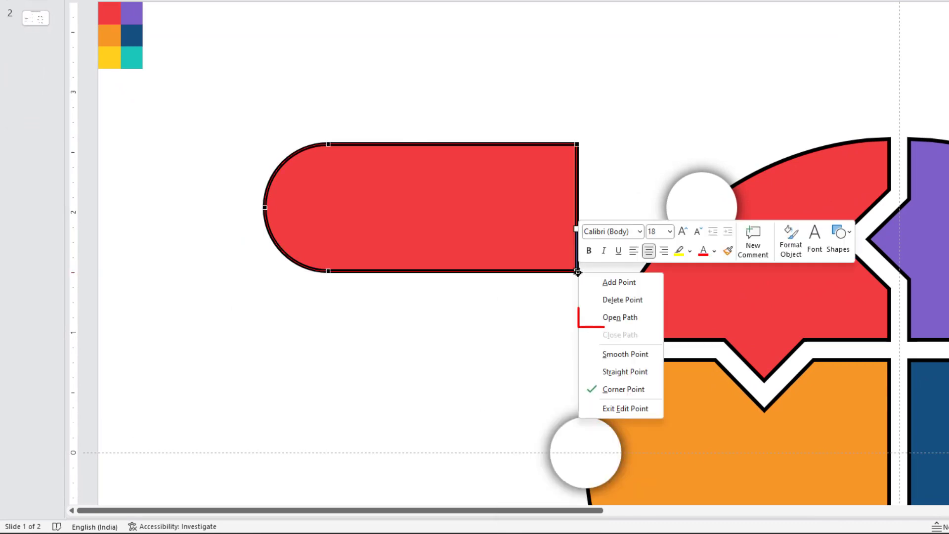
pyautogui.click(626, 321)
# Step: Delete the right-edge points so the tab's right end shows no outline
pyautogui.rightClick(590, 260)
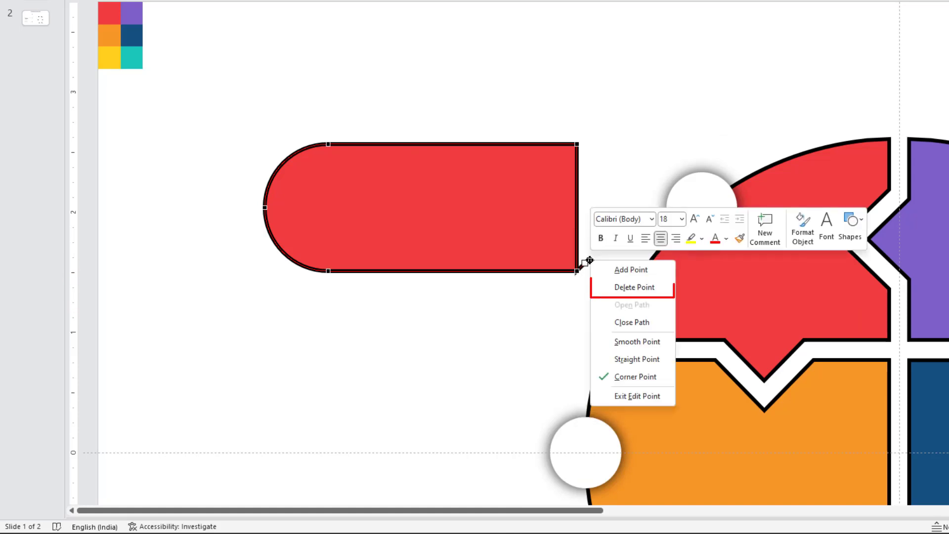
pyautogui.click(625, 286)
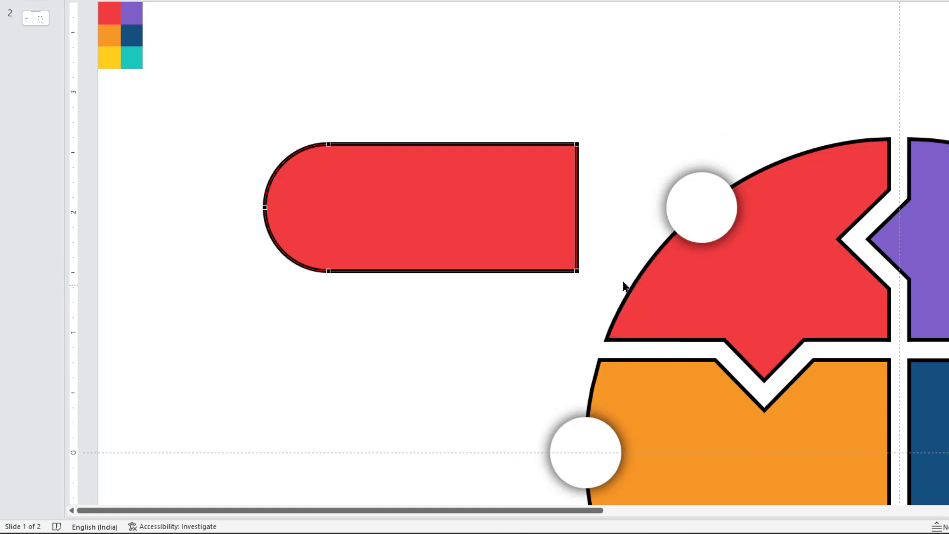
pyautogui.rightClick(577, 144)
pyautogui.click(645, 171)
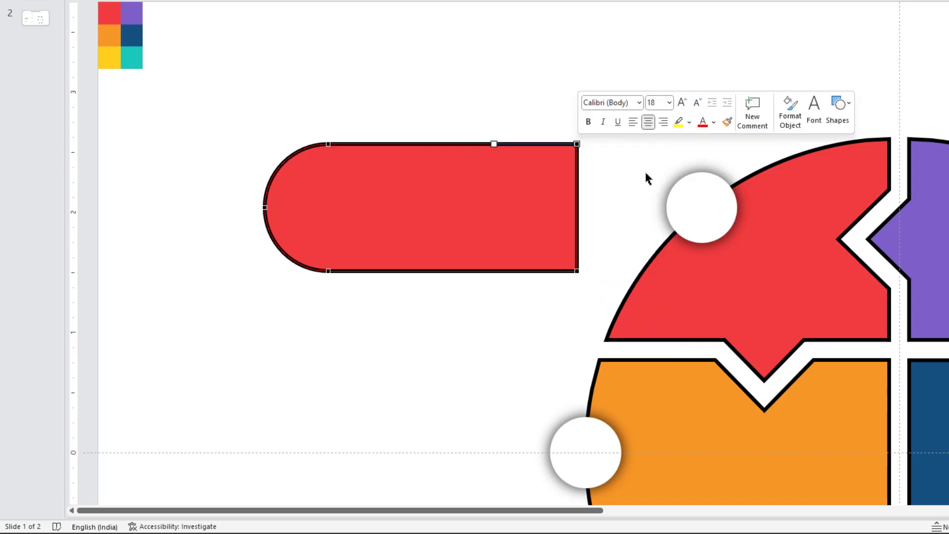
pyautogui.rightClick(577, 272)
pyautogui.click(642, 298)
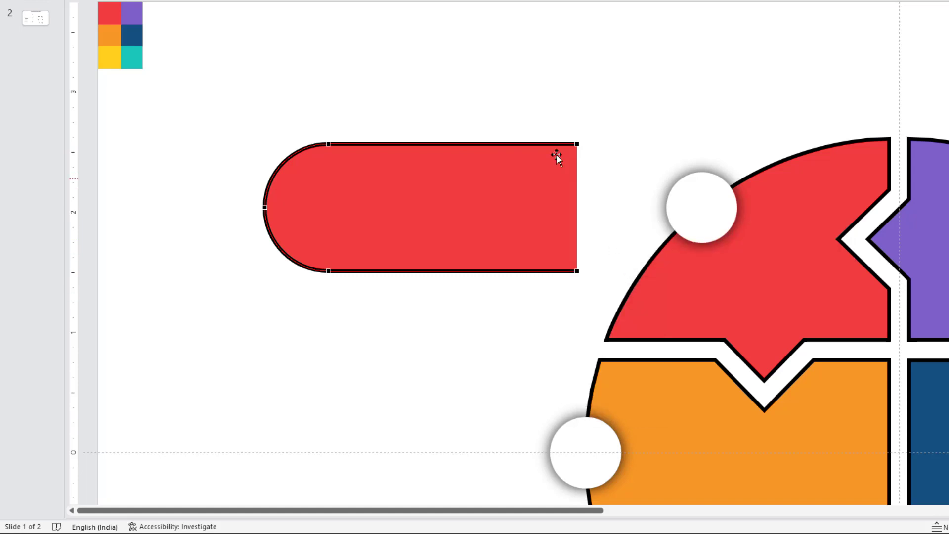
pyautogui.click(526, 114)
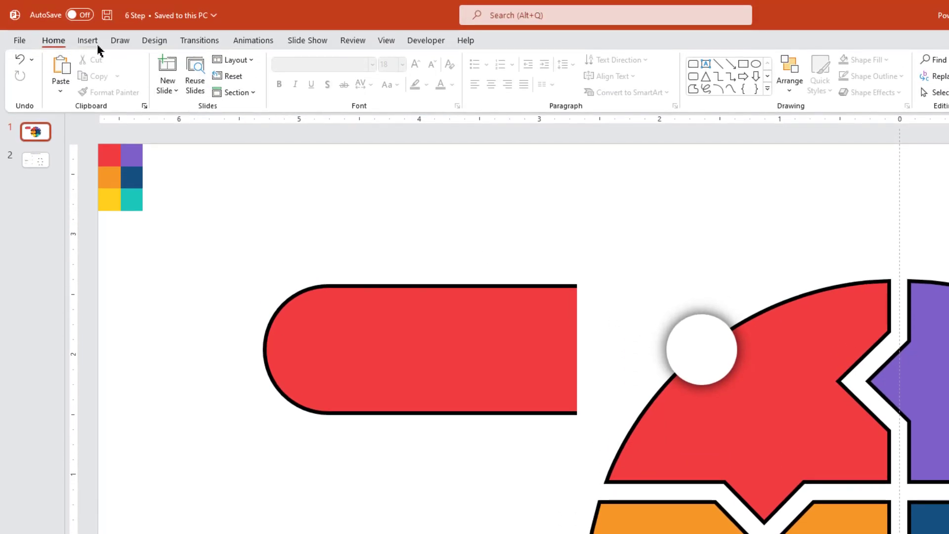
# Step: Draw a tall narrow oval above the red segment with no outline
pyautogui.click(91, 41)
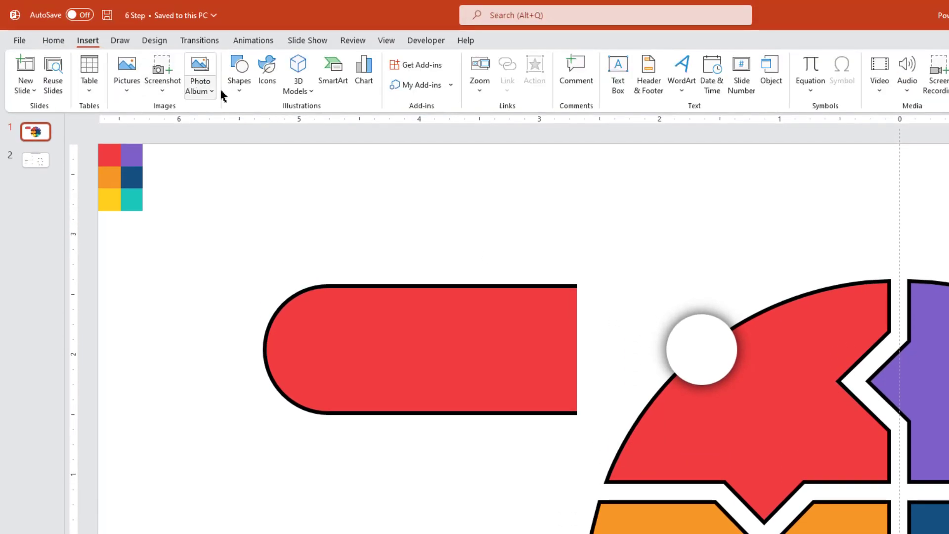
pyautogui.click(239, 88)
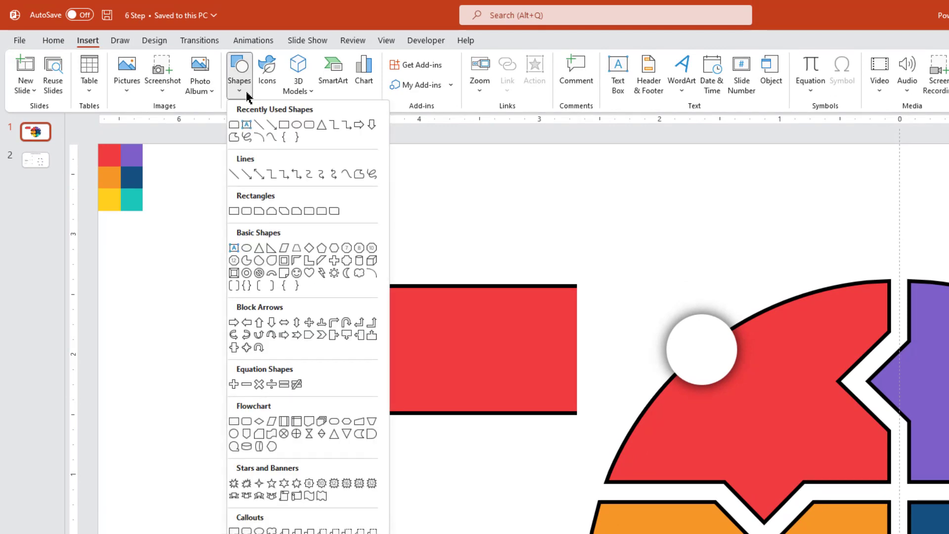
pyautogui.click(297, 130)
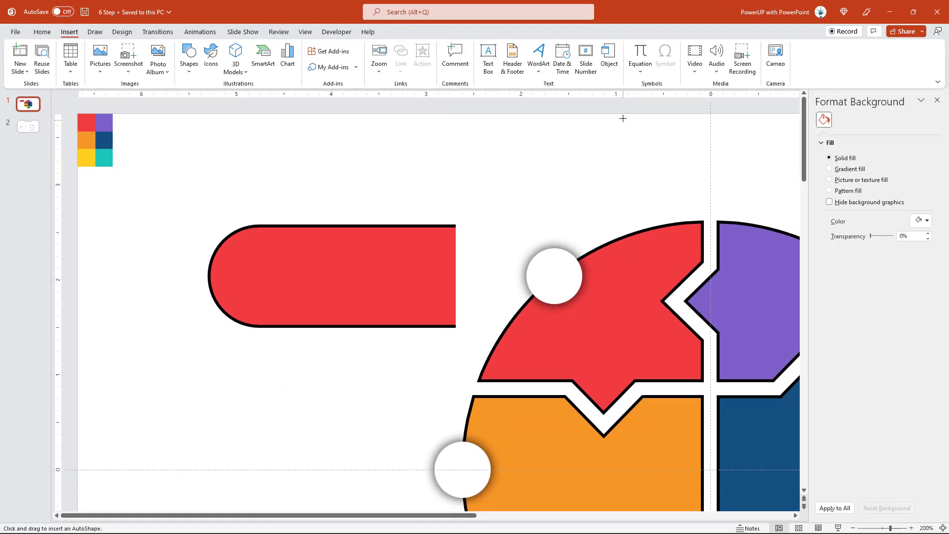
pyautogui.moveTo(623, 118); pyautogui.dragTo(662, 336)
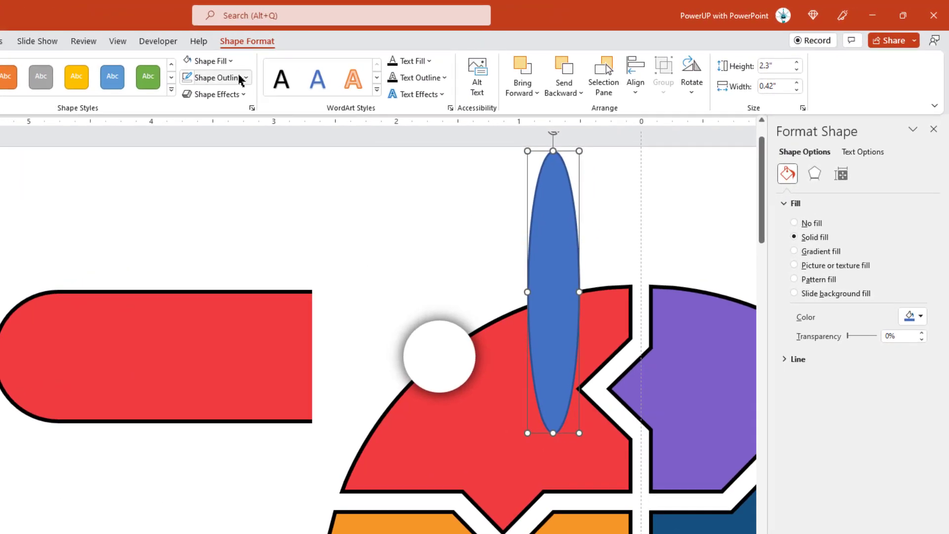
pyautogui.click(401, 61)
pyautogui.click(255, 255)
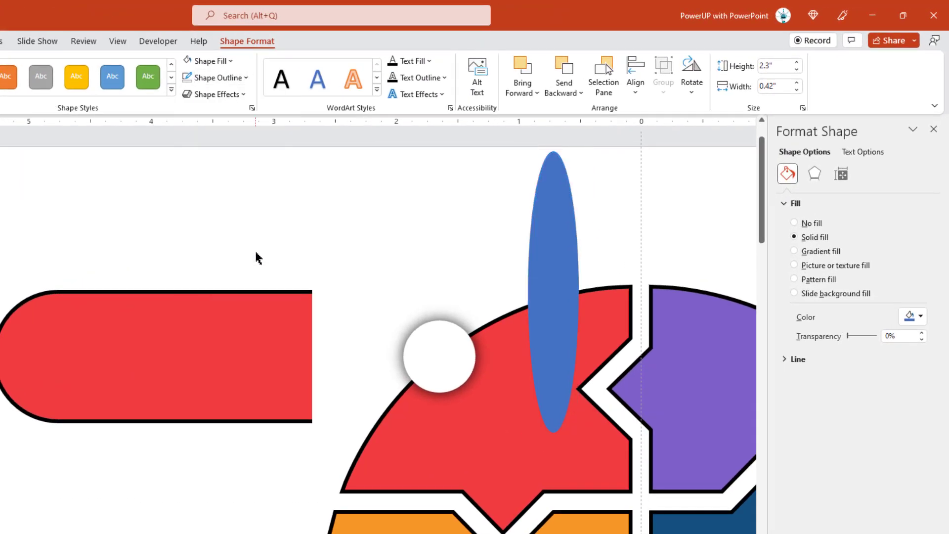
# Step: Give the oval a Path gradient fill with dark grey stops, one moved to about 59%
pyautogui.click(794, 252)
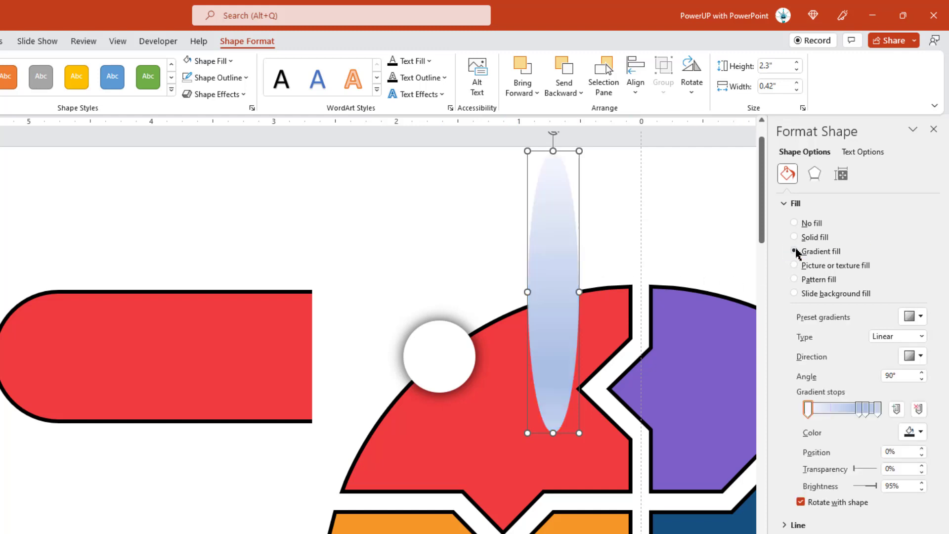
pyautogui.click(922, 340)
pyautogui.press('Escape')
pyautogui.click(921, 432)
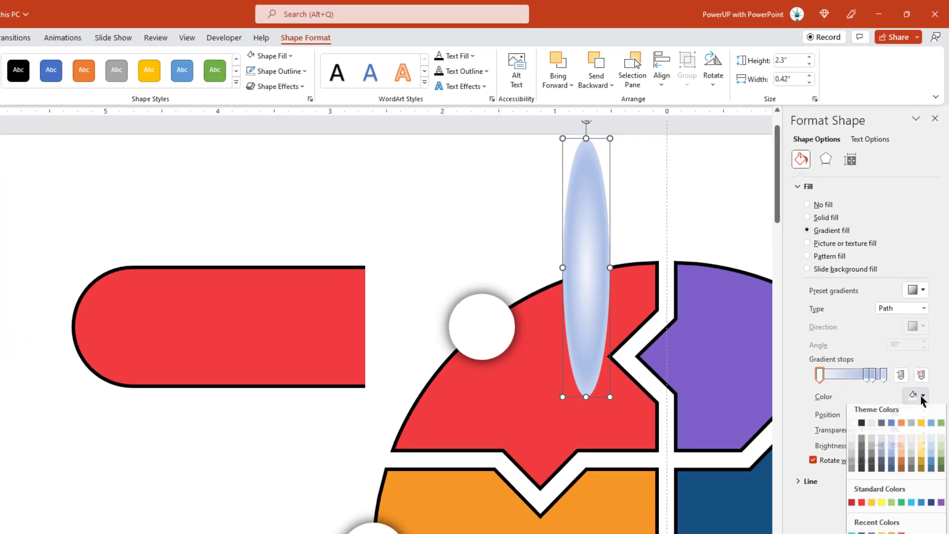
pyautogui.click(862, 464)
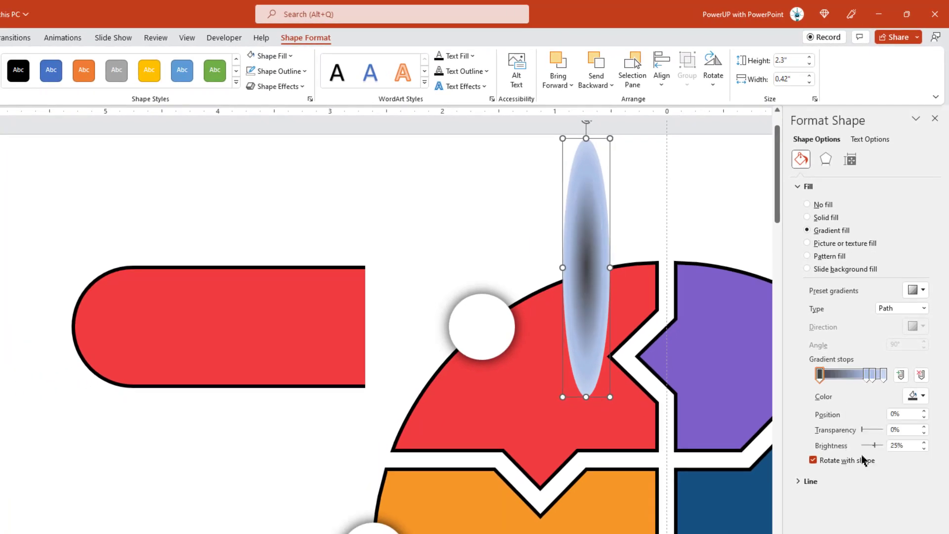
pyautogui.moveTo(868, 379); pyautogui.dragTo(858, 376)
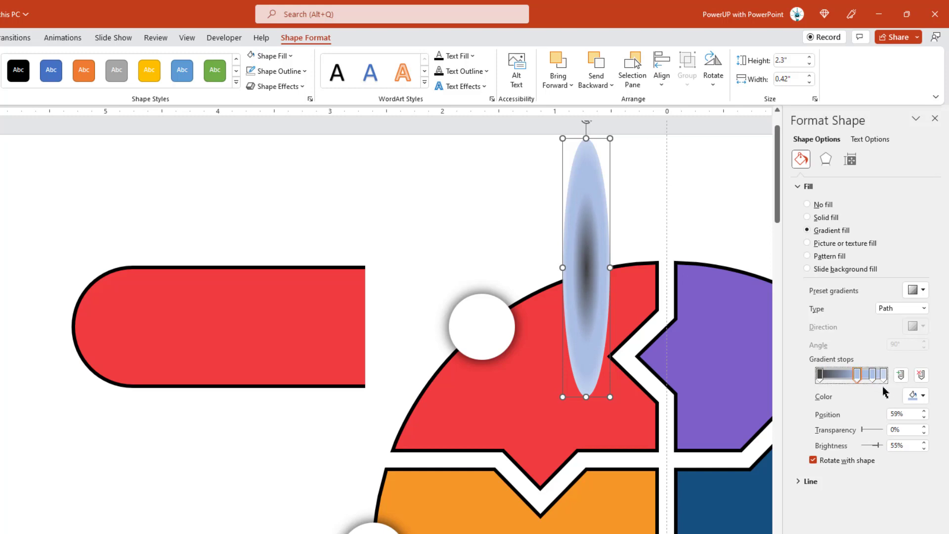
pyautogui.click(923, 396)
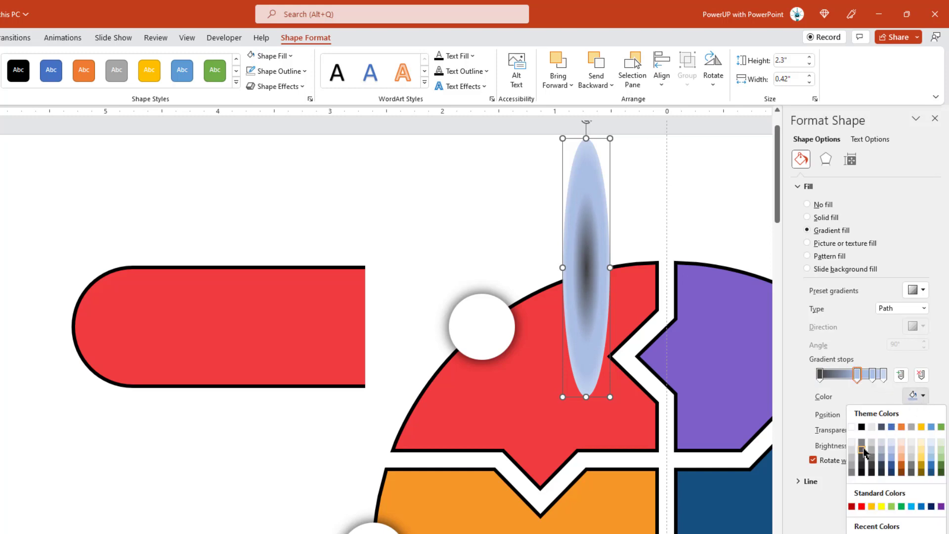
pyautogui.click(863, 452)
# Step: Remove the 83% stop, make the end stop fully transparent white, and set a grey middle stop near 54%
pyautogui.click(873, 374)
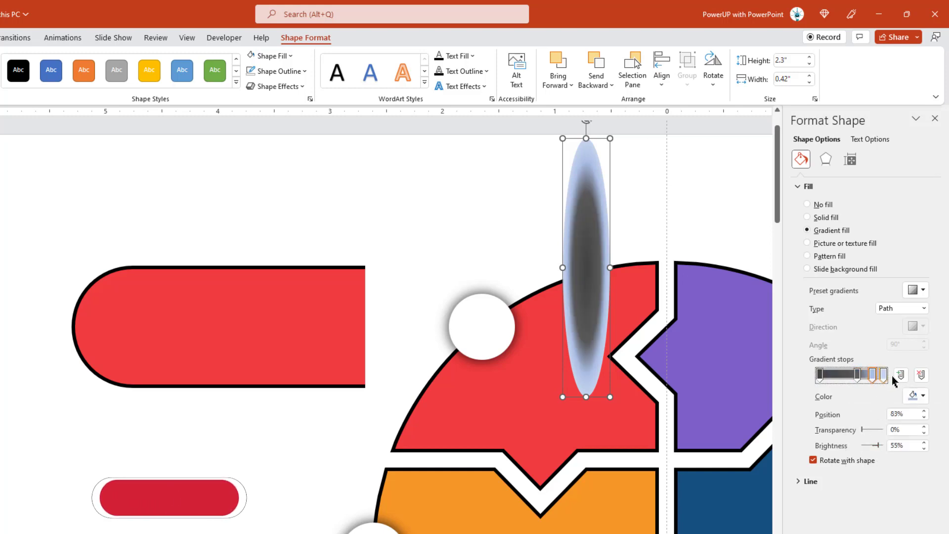
pyautogui.click(921, 375)
pyautogui.click(885, 376)
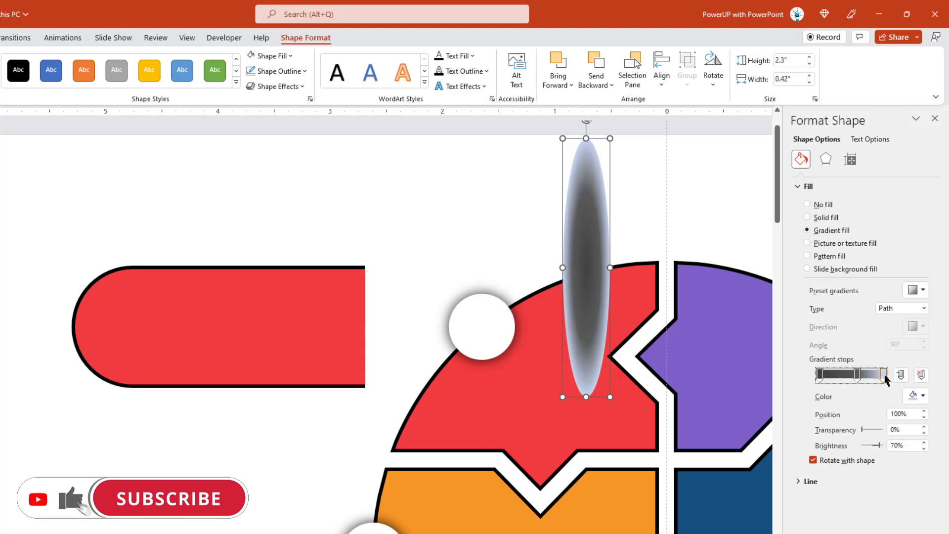
pyautogui.click(916, 396)
pyautogui.click(853, 430)
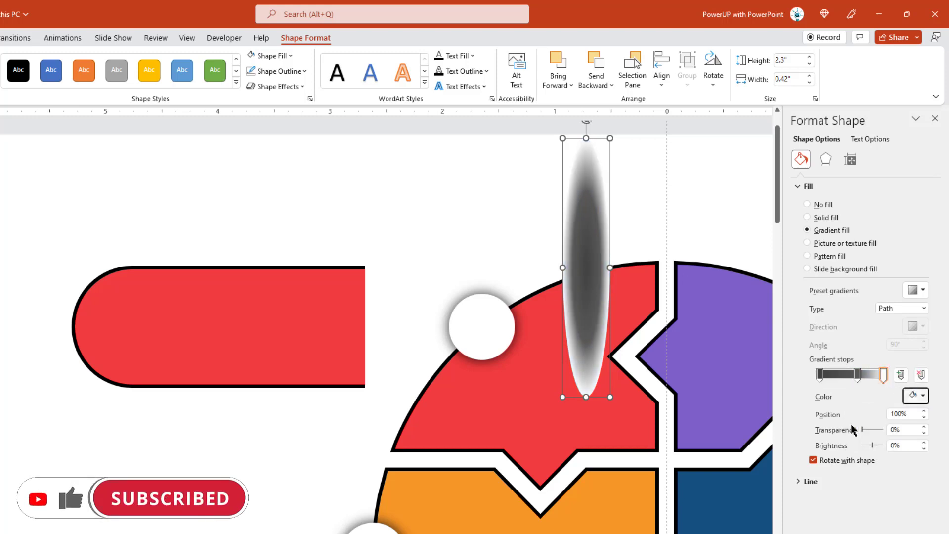
pyautogui.moveTo(862, 430); pyautogui.dragTo(887, 431)
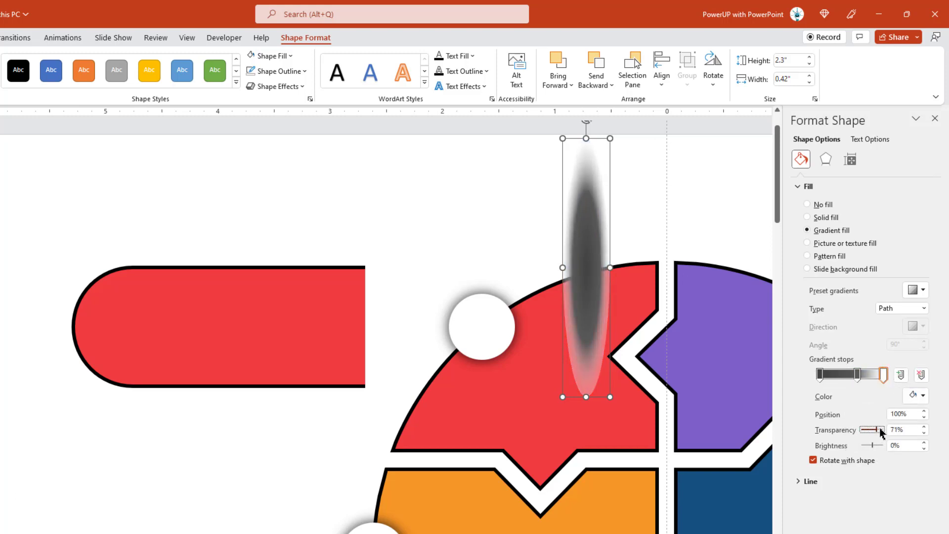
pyautogui.moveTo(858, 380); pyautogui.dragTo(862, 381)
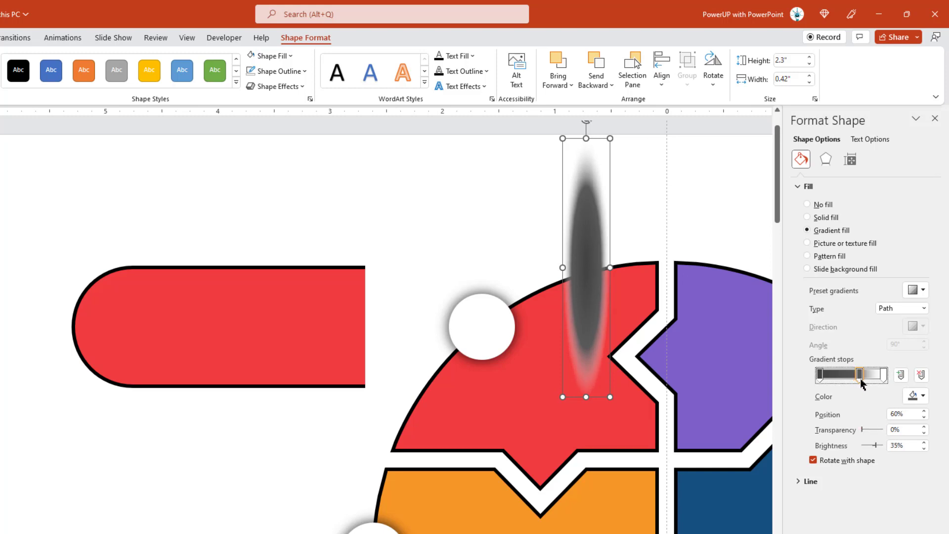
pyautogui.click(914, 397)
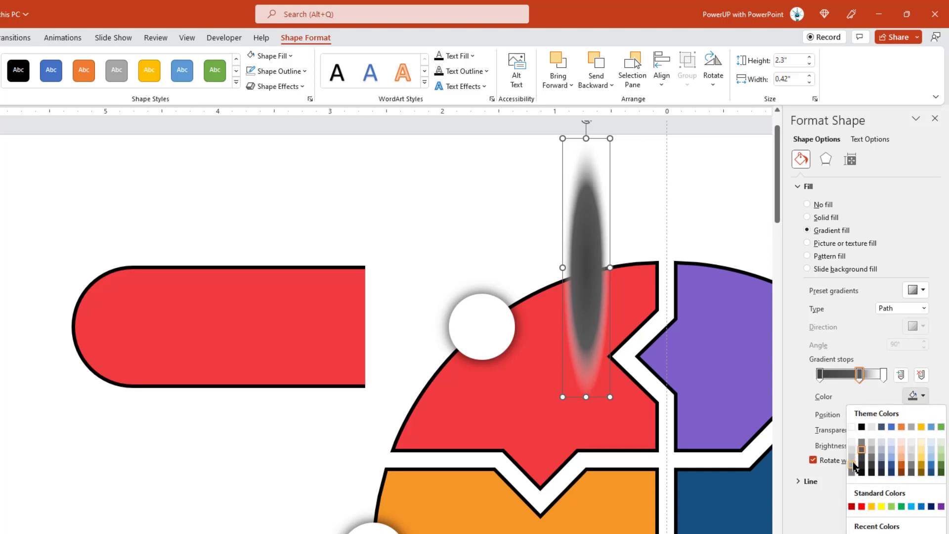
pyautogui.click(852, 466)
pyautogui.moveTo(861, 375); pyautogui.dragTo(854, 374)
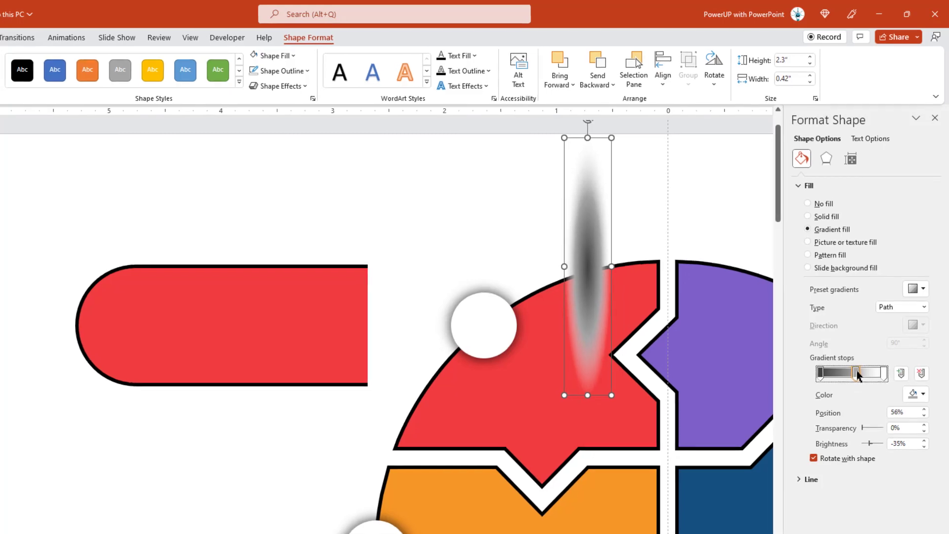
pyautogui.keyDown('ctrl'); pyautogui.scroll(-5, 705, 304); pyautogui.keyUp('ctrl')
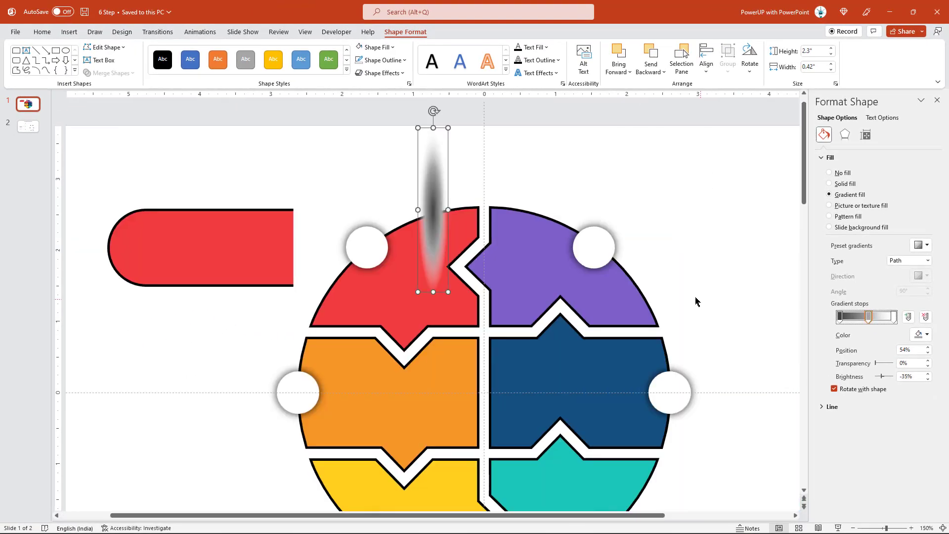
pyautogui.click(470, 190)
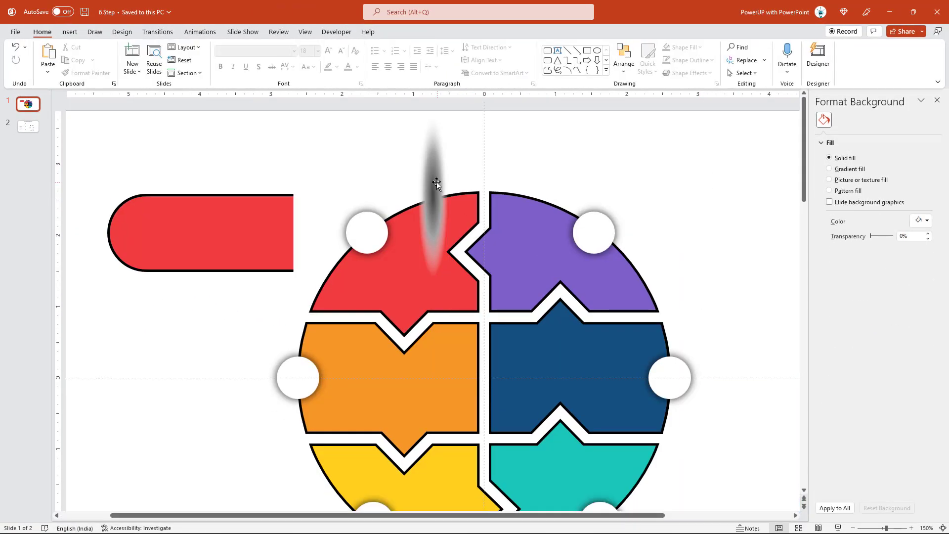
# Step: Move the grey oval right of the circle and give it 11 pt soft edges
pyautogui.moveTo(437, 183); pyautogui.dragTo(678, 185)
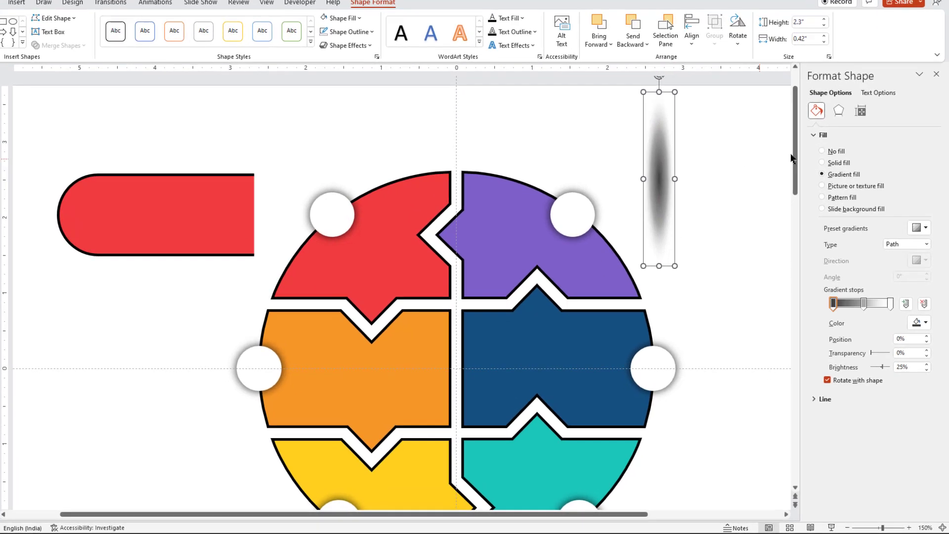
pyautogui.click(839, 111)
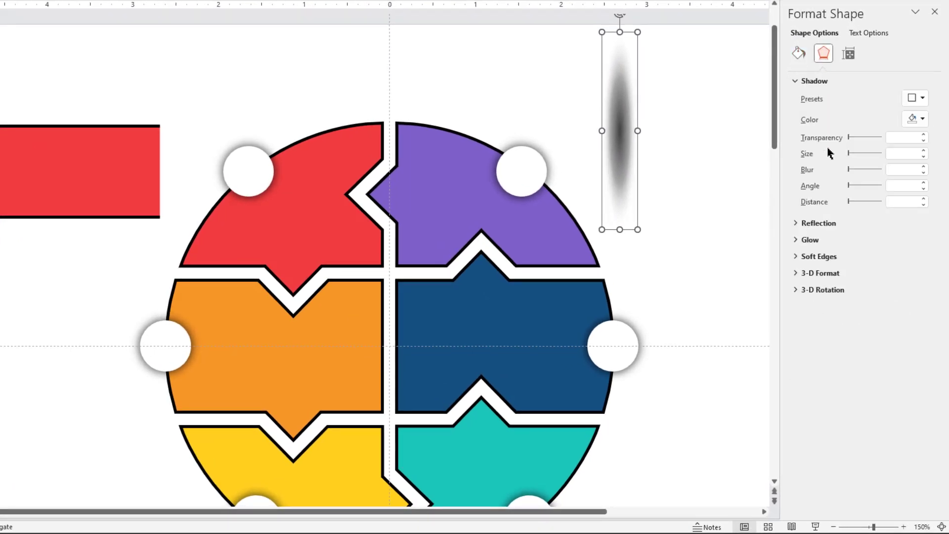
pyautogui.click(797, 257)
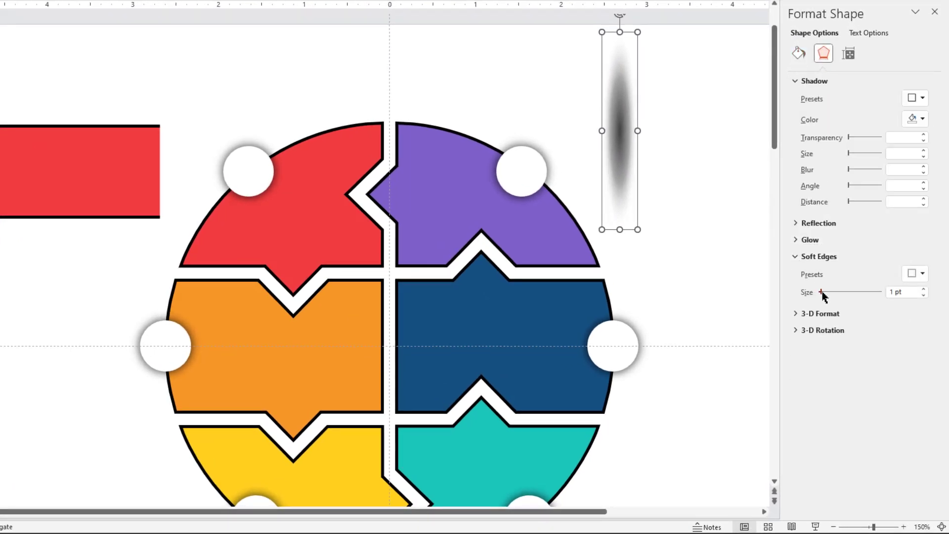
pyautogui.moveTo(823, 292); pyautogui.dragTo(828, 293)
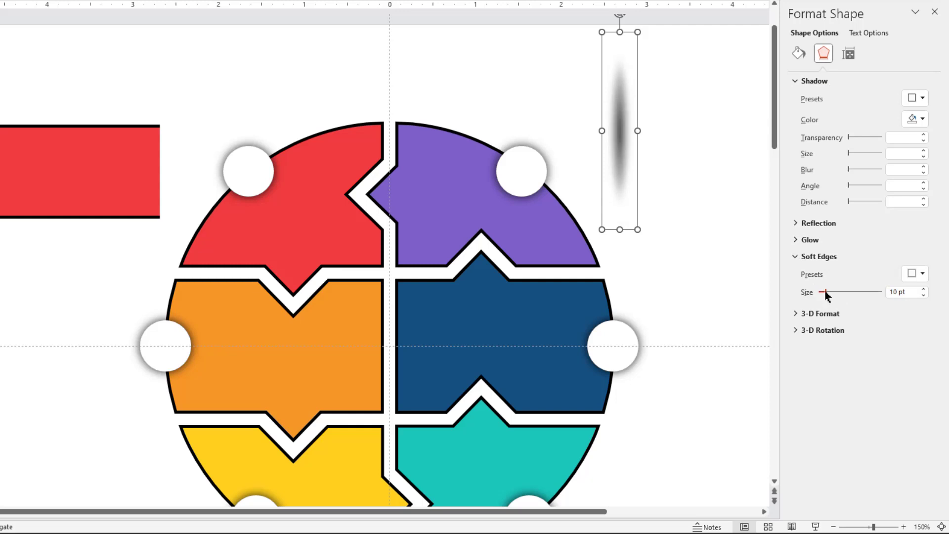
# Step: Copy the blurred shape and paste it as a picture at the slide's upper right
pyautogui.click(704, 206)
pyautogui.rightClick(622, 123)
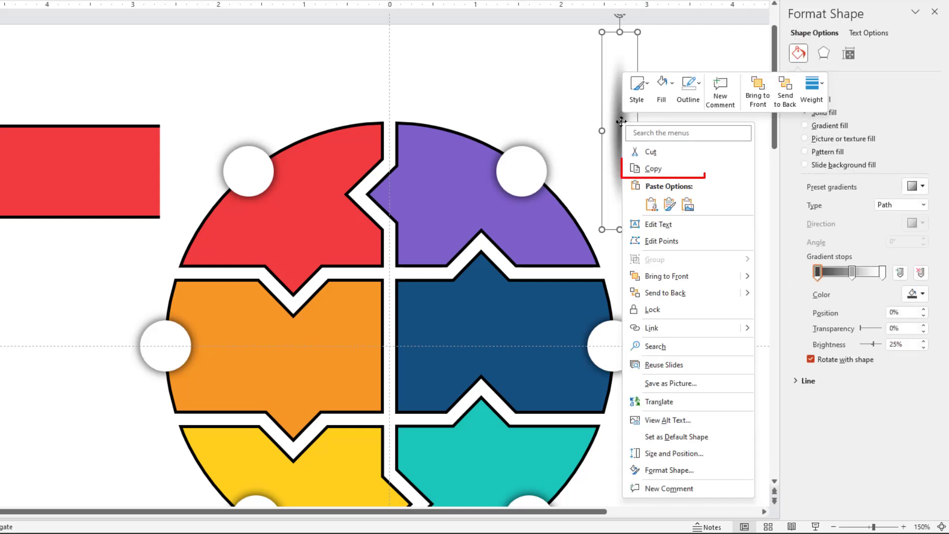
pyautogui.click(661, 169)
pyautogui.click(662, 118)
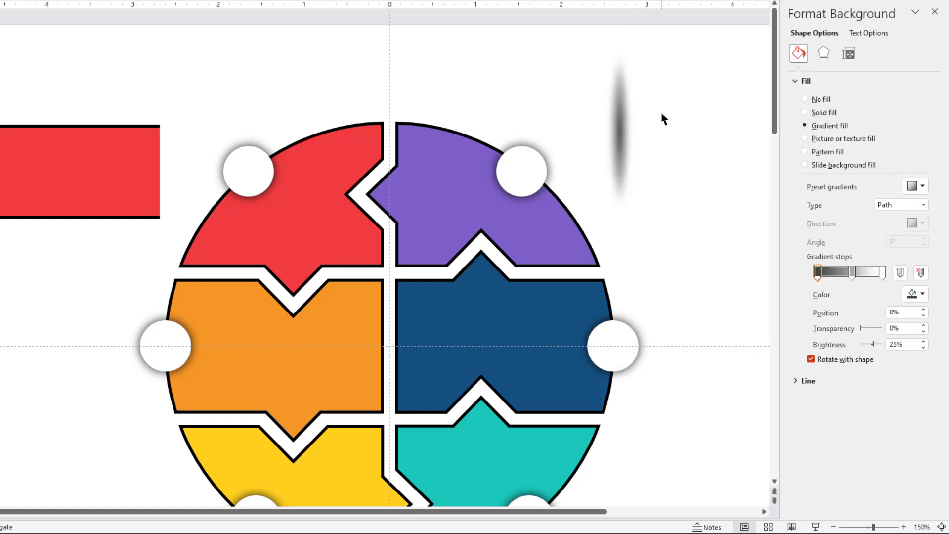
pyautogui.rightClick(661, 116)
pyautogui.click(712, 163)
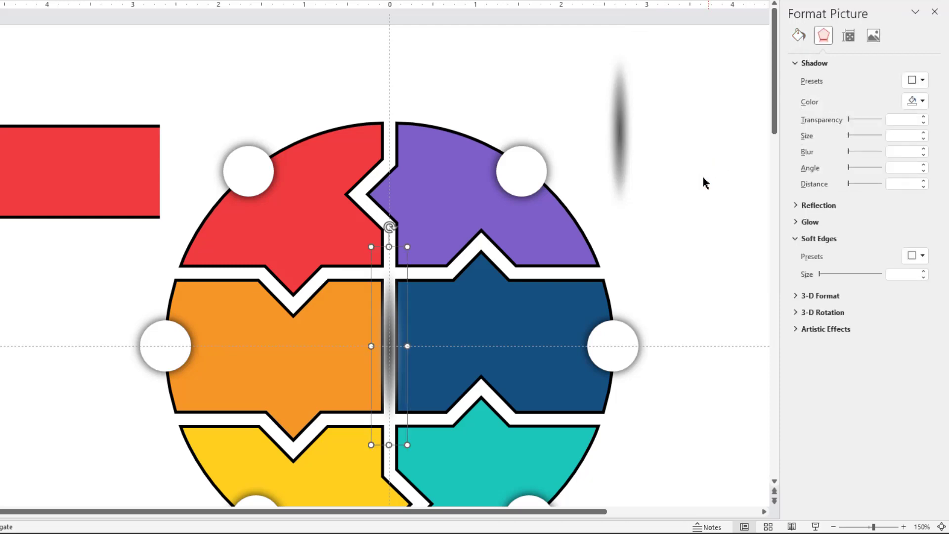
pyautogui.moveTo(393, 329); pyautogui.dragTo(663, 136)
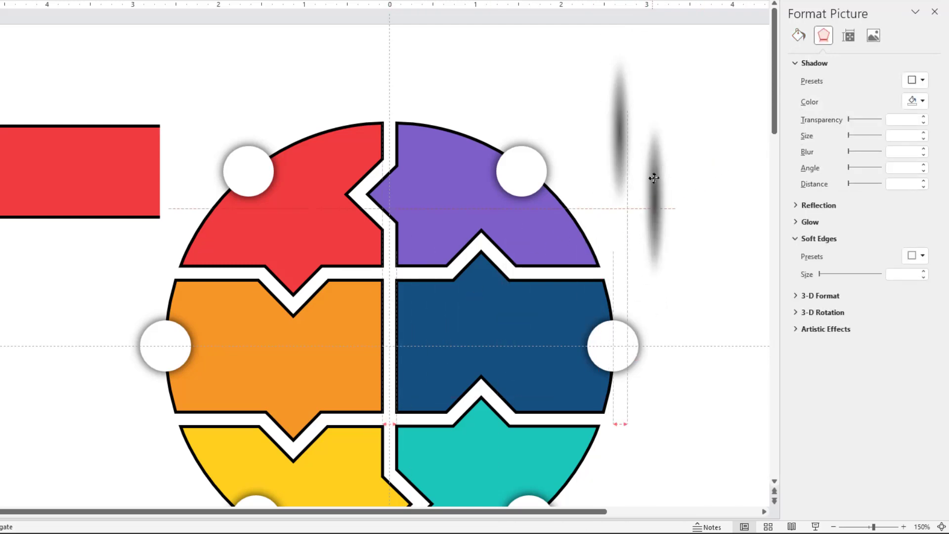
pyautogui.click(567, 111)
# Step: Delete the original soft-edged shape and move the picture beside the red tab's end
pyautogui.click(621, 131)
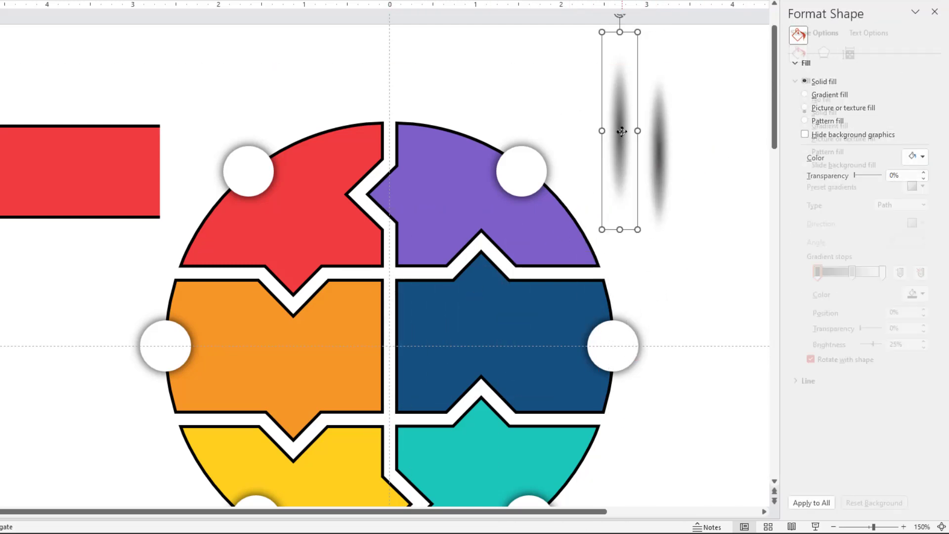
pyautogui.press('Delete')
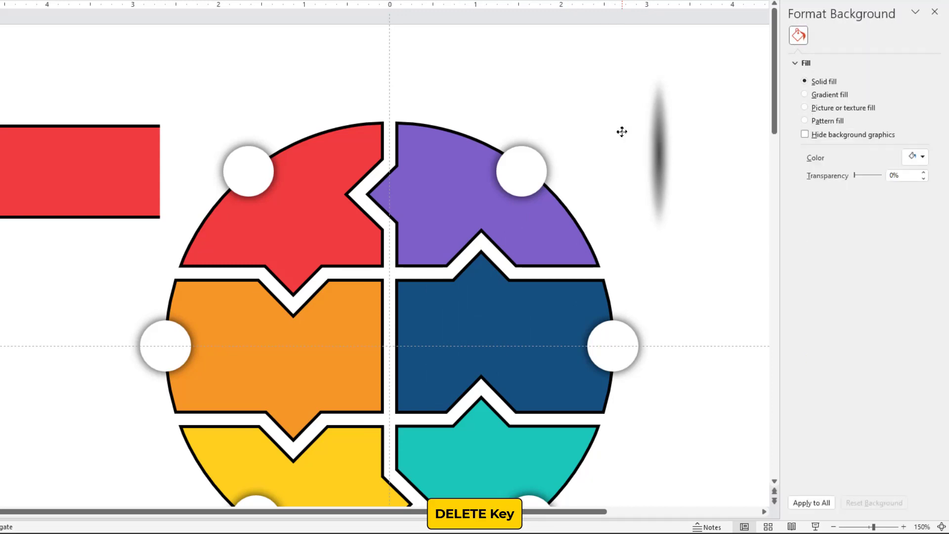
pyautogui.moveTo(655, 131); pyautogui.dragTo(215, 100)
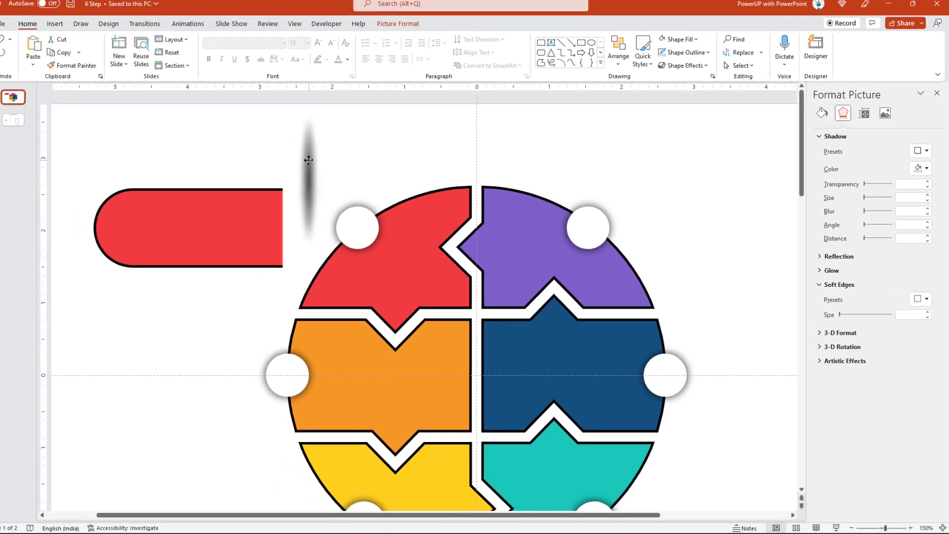
# Step: Draw a rectangle covering part of the shadow picture
pyautogui.click(172, 92)
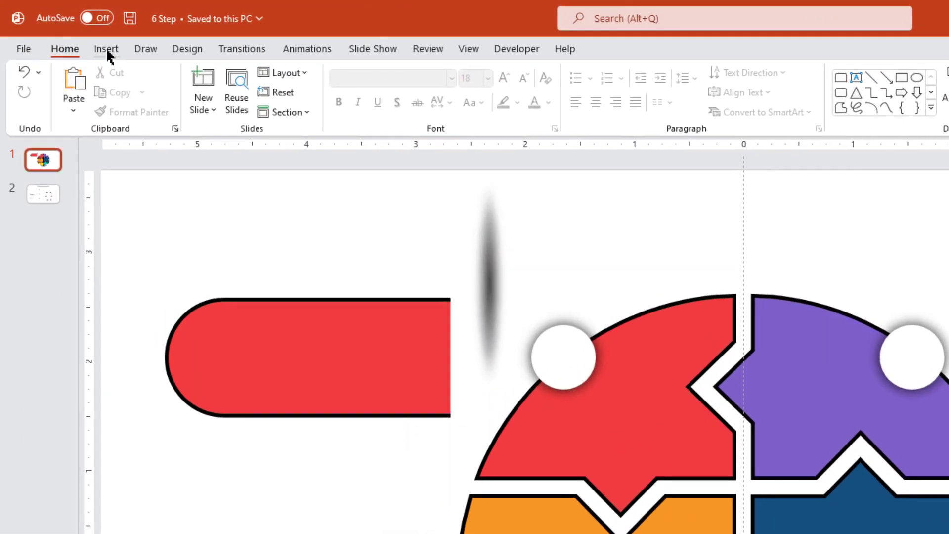
pyautogui.click(88, 41)
pyautogui.click(234, 94)
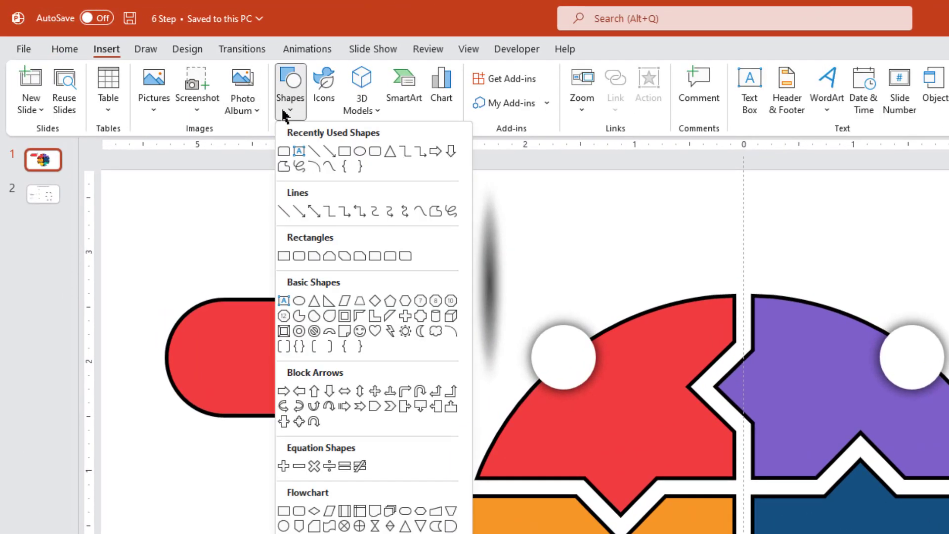
pyautogui.click(345, 150)
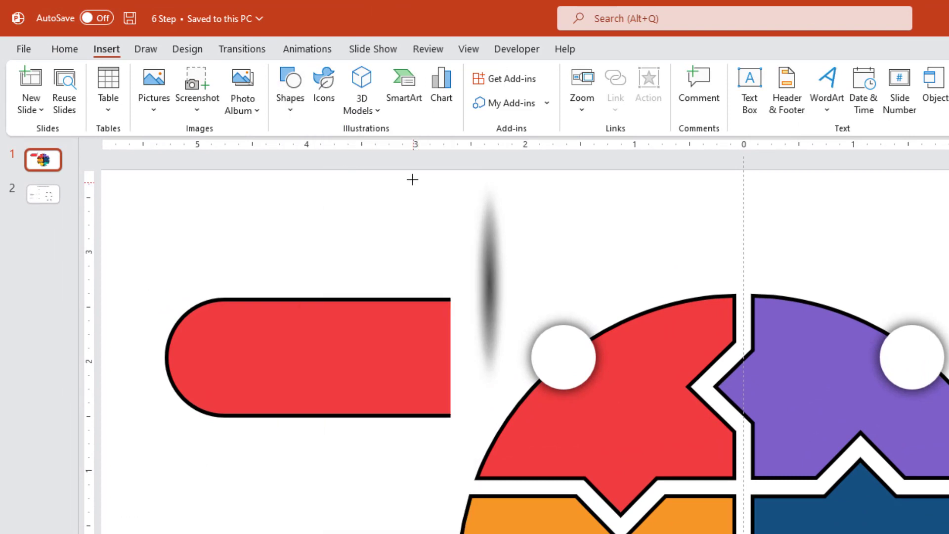
pyautogui.moveTo(412, 180); pyautogui.dragTo(492, 412)
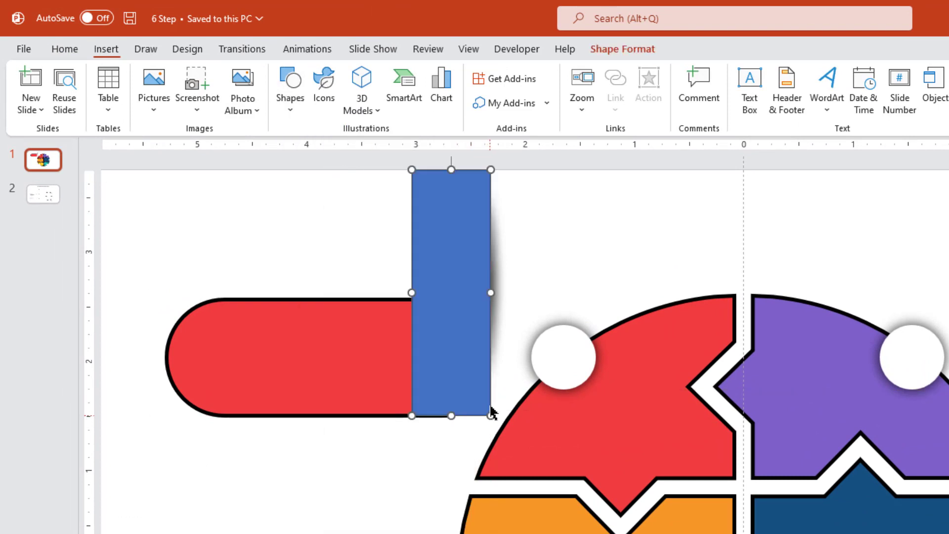
# Step: Subtract the rectangle from the shadow picture with Merge Shapes
pyautogui.hotkey('ctrl', 'v')
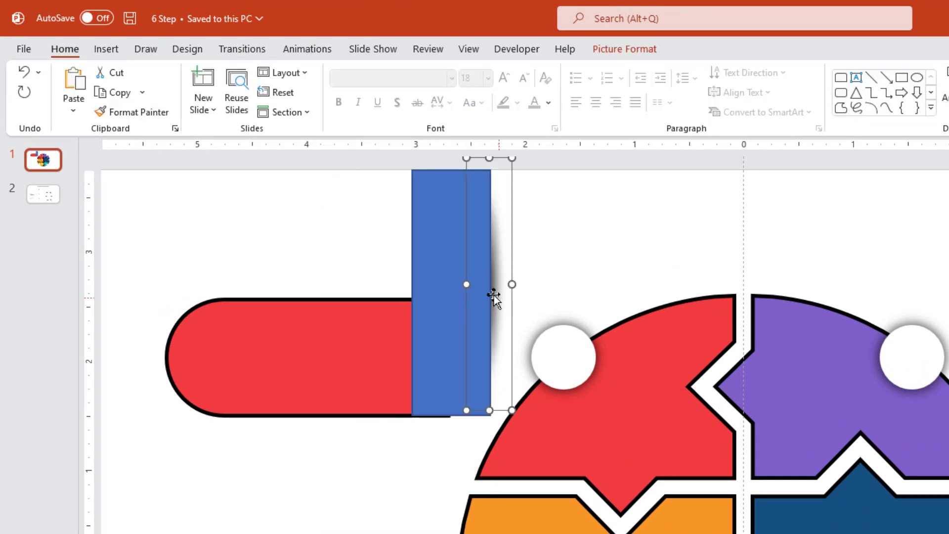
pyautogui.keyDown('ctrl'); pyautogui.click(451, 277); pyautogui.keyUp('ctrl')
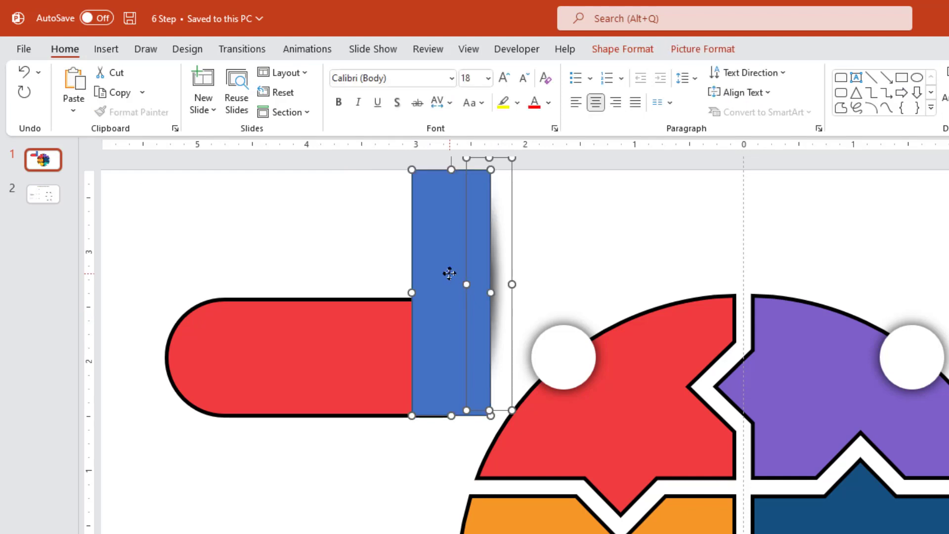
pyautogui.click(605, 56)
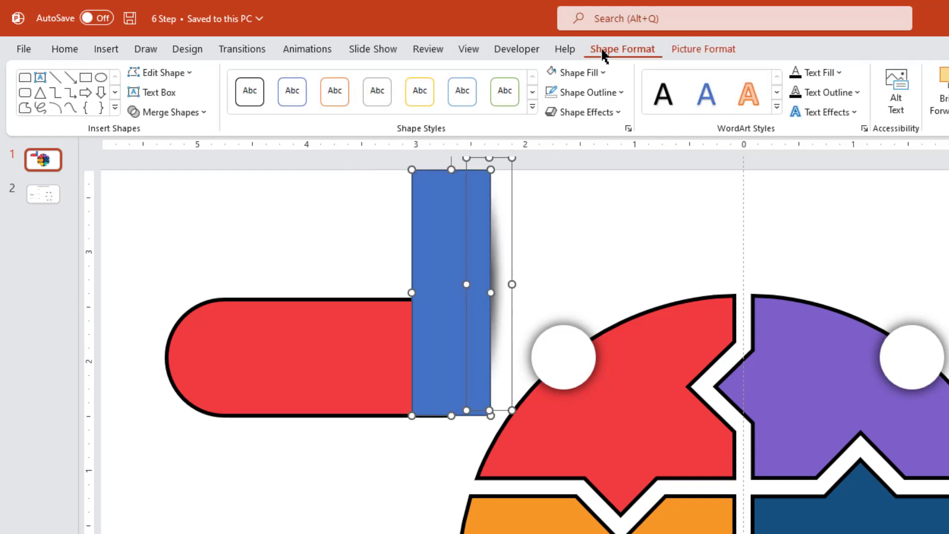
pyautogui.click(195, 113)
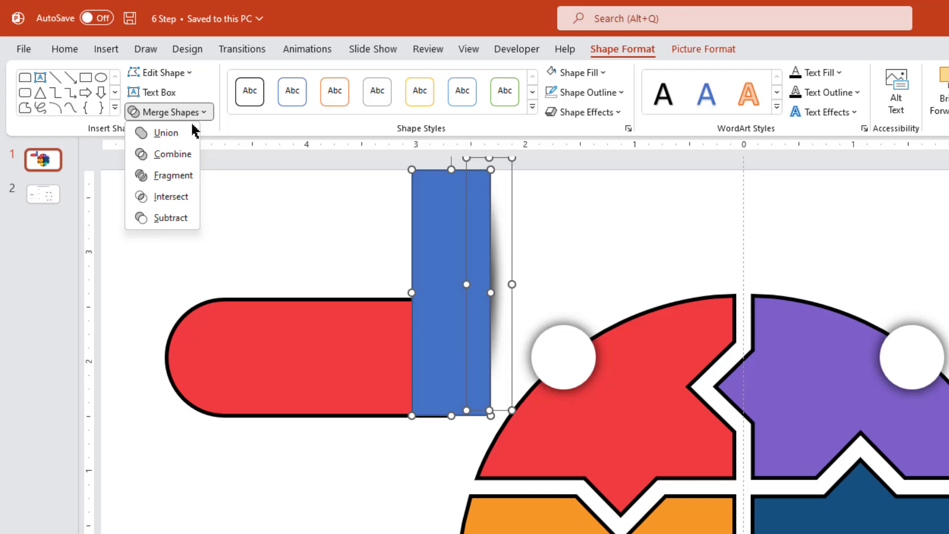
pyautogui.click(180, 218)
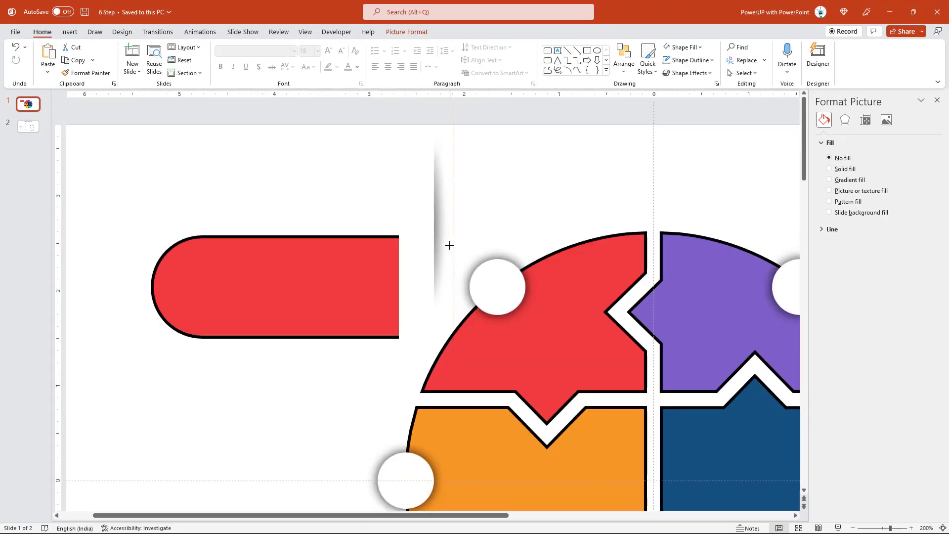
# Step: Narrow the shadow strip from its right side
pyautogui.moveTo(453, 246); pyautogui.dragTo(440, 230)
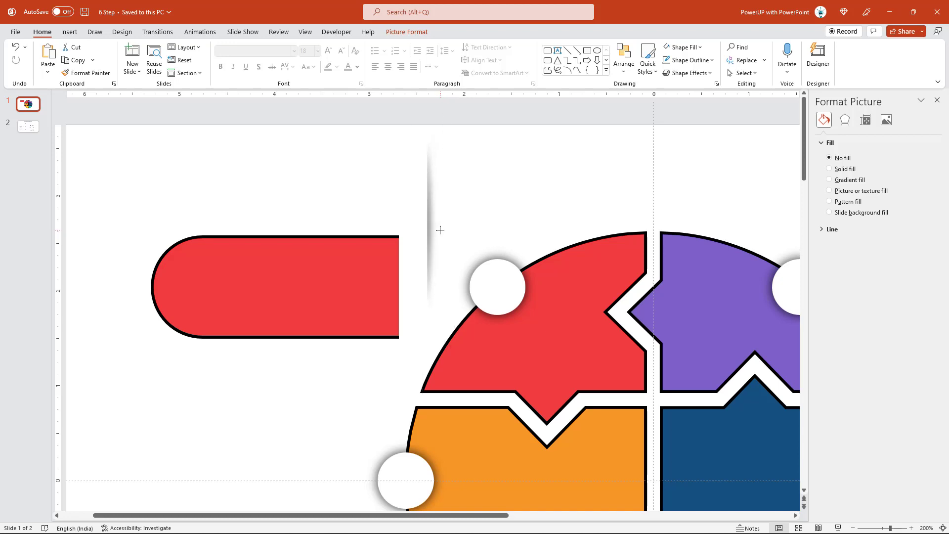
pyautogui.click(439, 230)
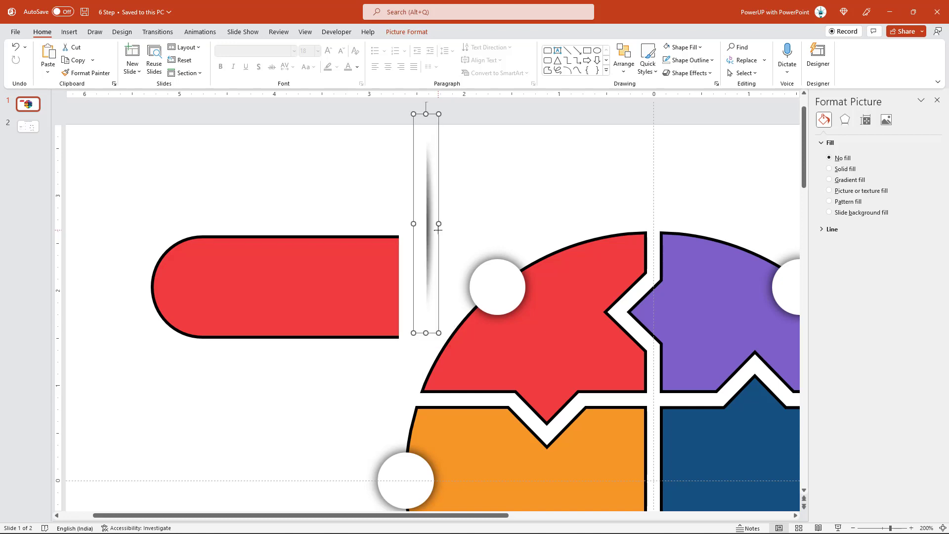
pyautogui.moveTo(439, 224); pyautogui.dragTo(437, 223)
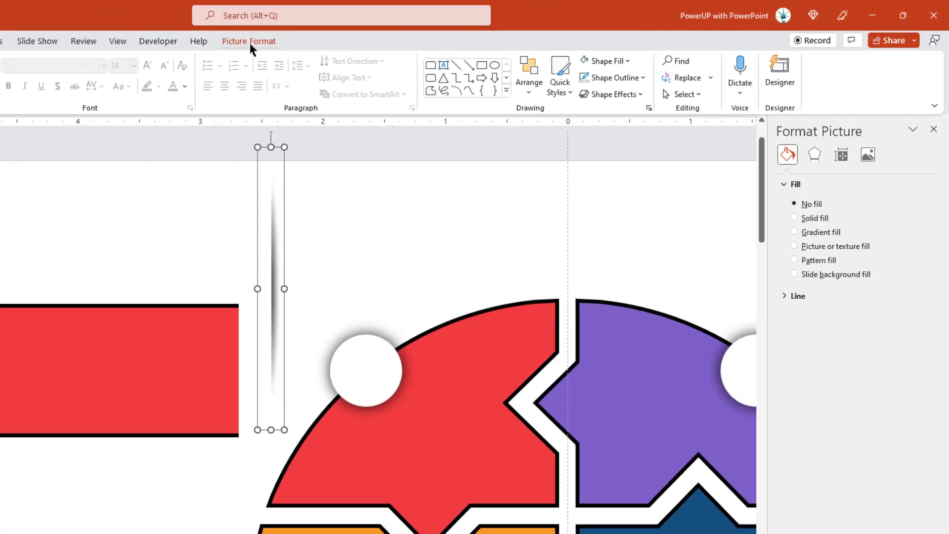
# Step: Flip the shadow strip horizontally and set it on the red tab's right end
pyautogui.click(250, 42)
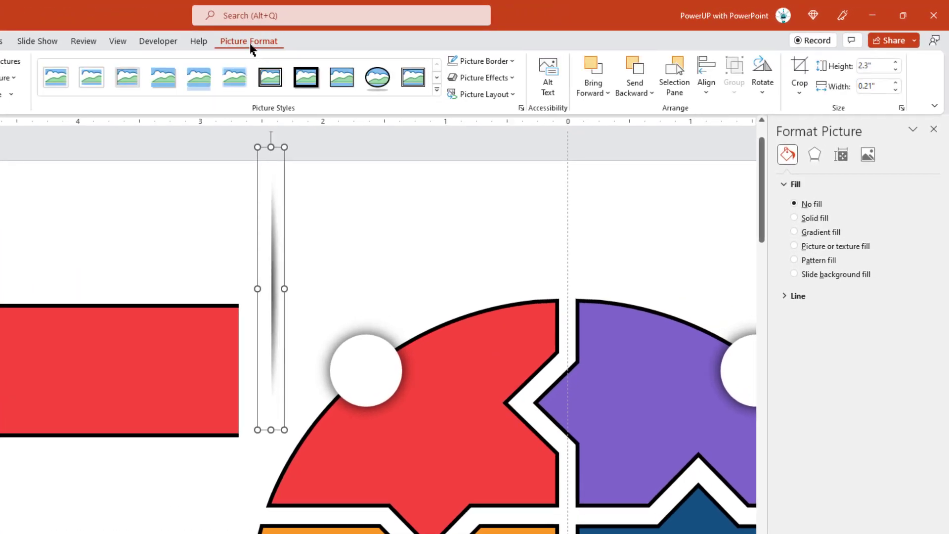
pyautogui.click(759, 92)
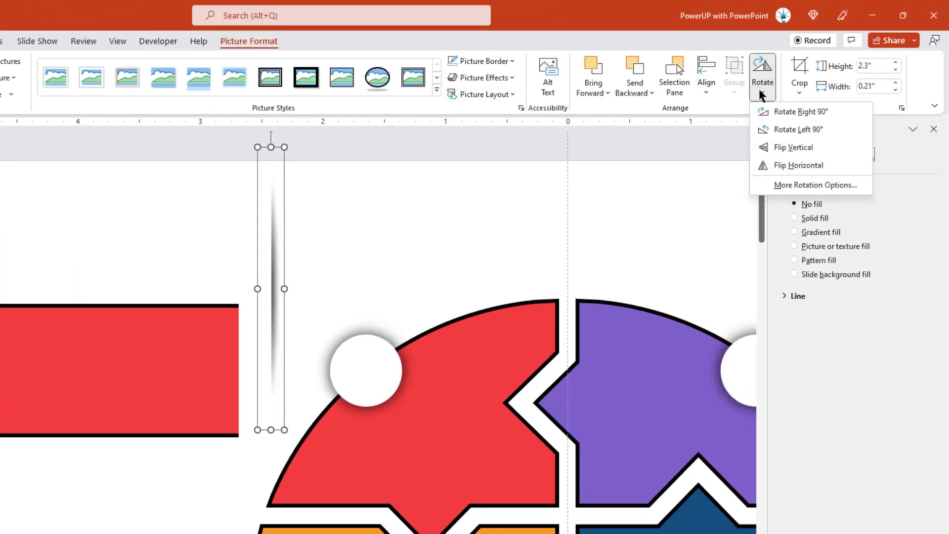
pyautogui.click(786, 165)
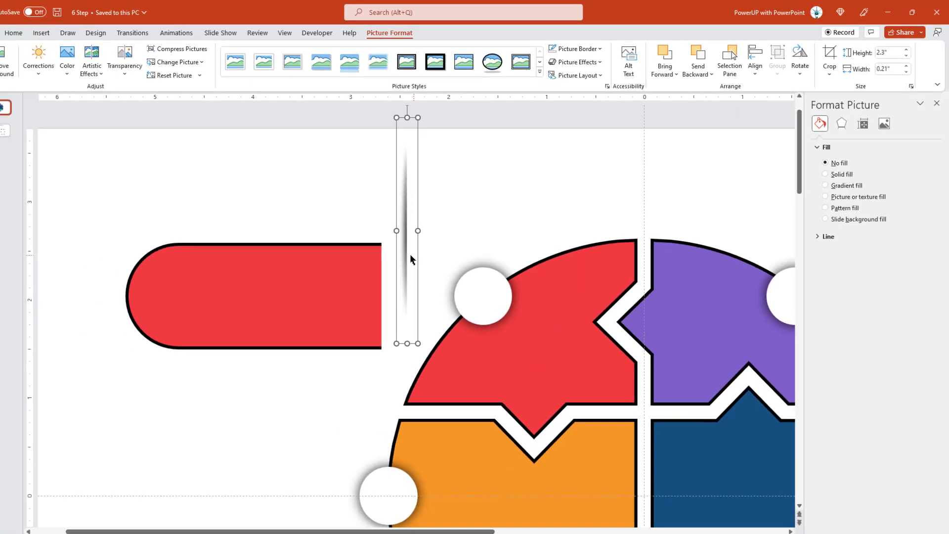
pyautogui.moveTo(398, 296); pyautogui.dragTo(399, 300)
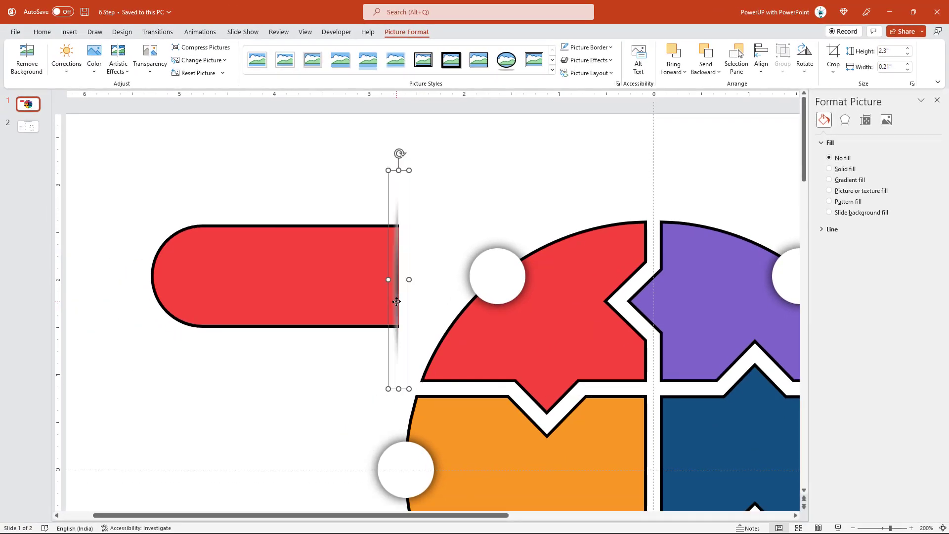
pyautogui.scroll(-3, 399, 300)
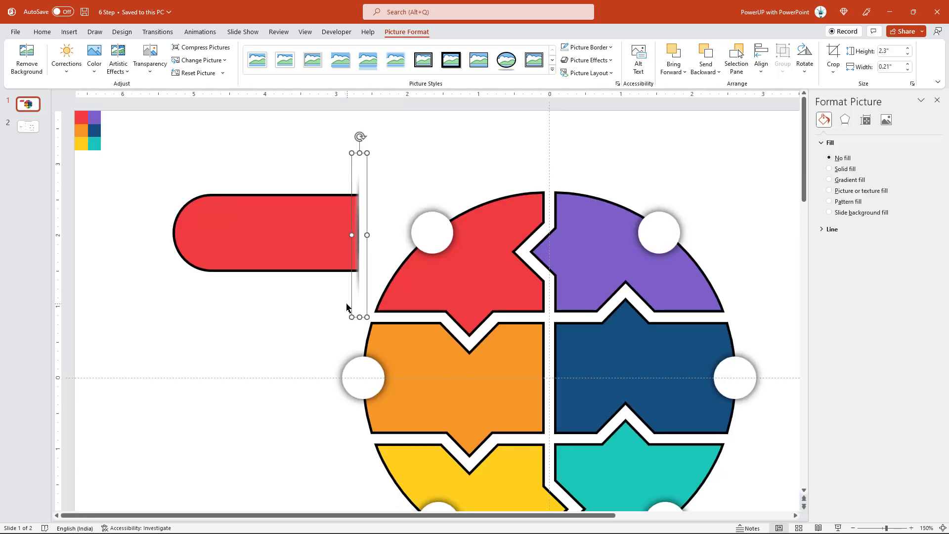
pyautogui.scroll(-3, 347, 308)
pyautogui.click(236, 293)
# Step: Group the red tab with its shadow strip
pyautogui.scroll(-1, 235, 293)
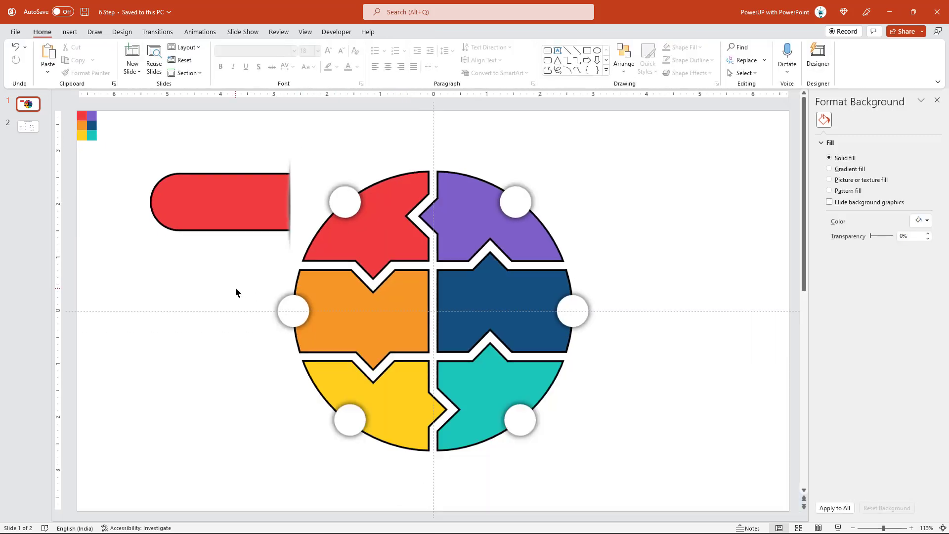
pyautogui.click(289, 217)
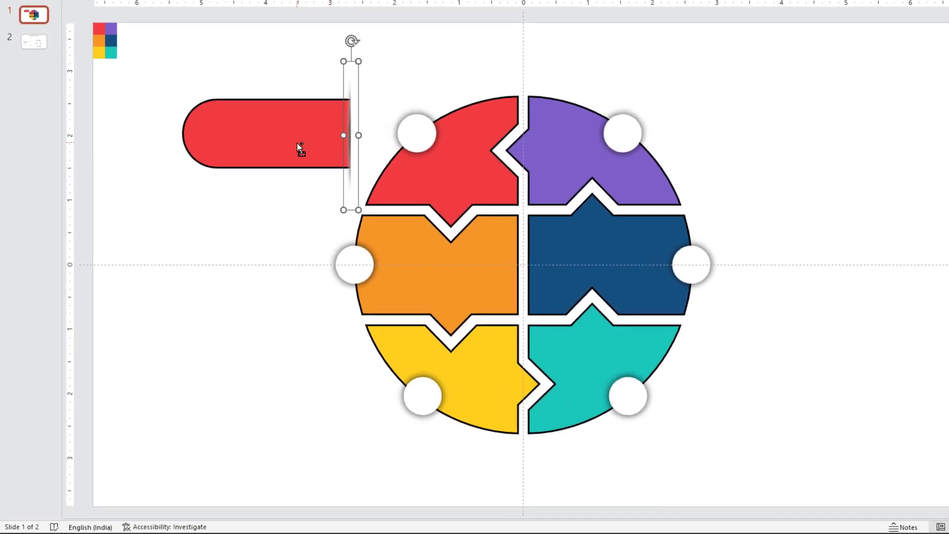
pyautogui.keyDown('shift'); pyautogui.click(239, 207); pyautogui.keyUp('shift')
pyautogui.rightClick(300, 123)
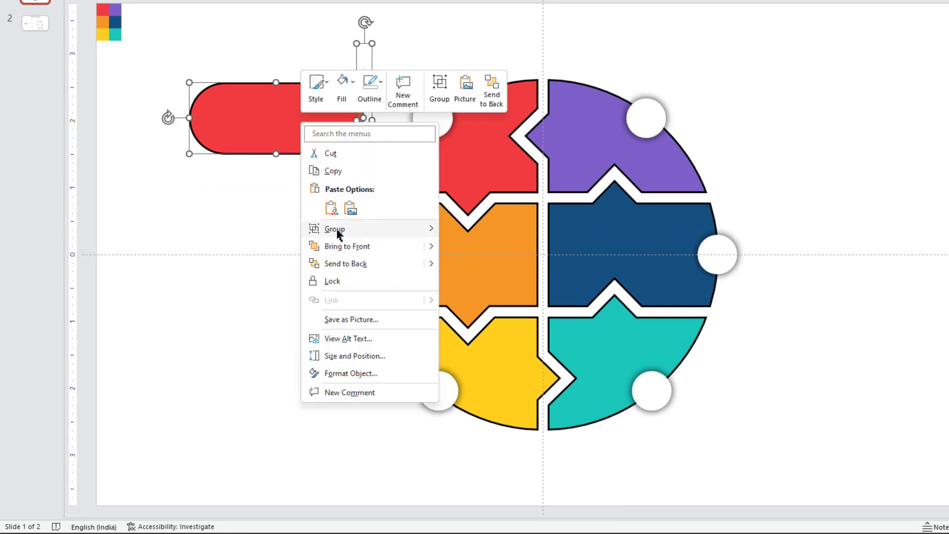
pyautogui.click(462, 229)
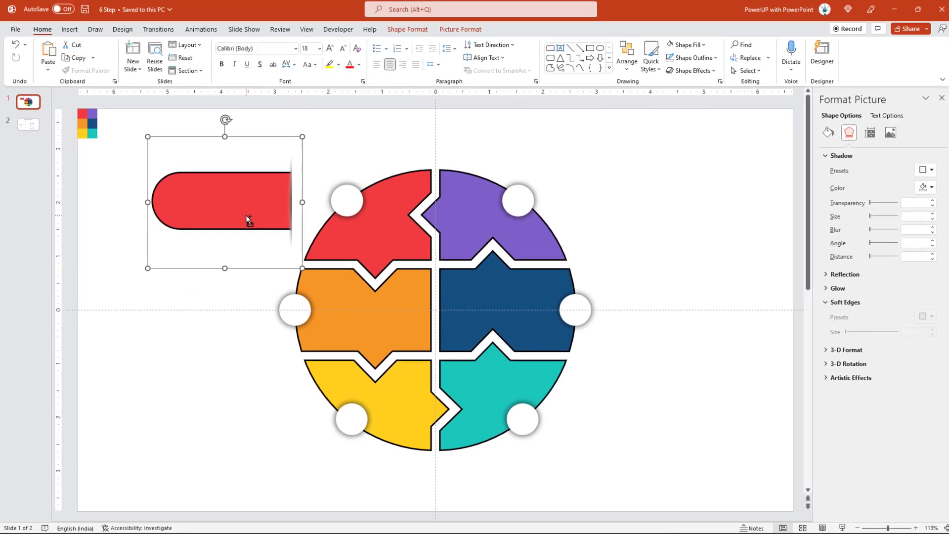
# Step: Place two copies of the tab below it, group all three, and duplicate the group
pyautogui.moveTo(248, 218); pyautogui.dragTo(218, 322)
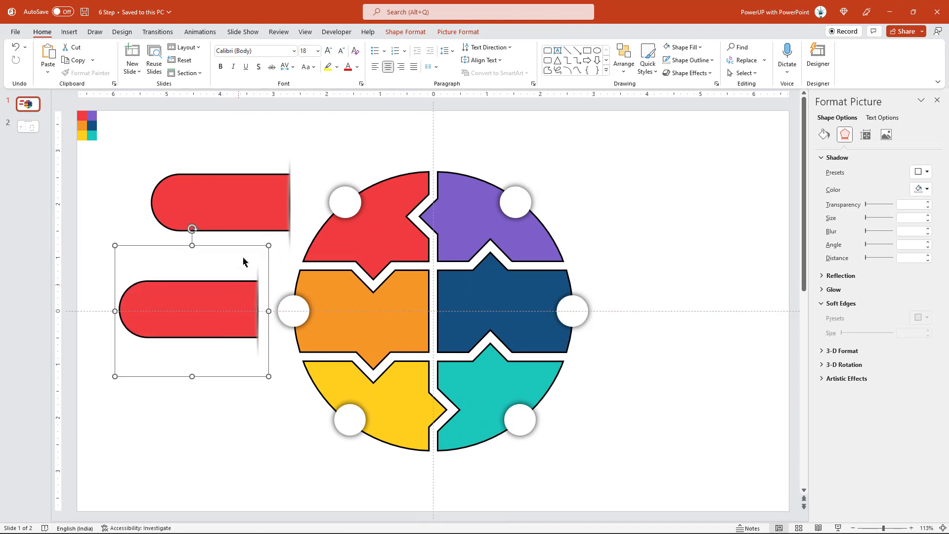
pyautogui.moveTo(245, 215); pyautogui.dragTo(243, 423)
pyautogui.keyDown('shift'); pyautogui.click(222, 314); pyautogui.keyUp('shift')
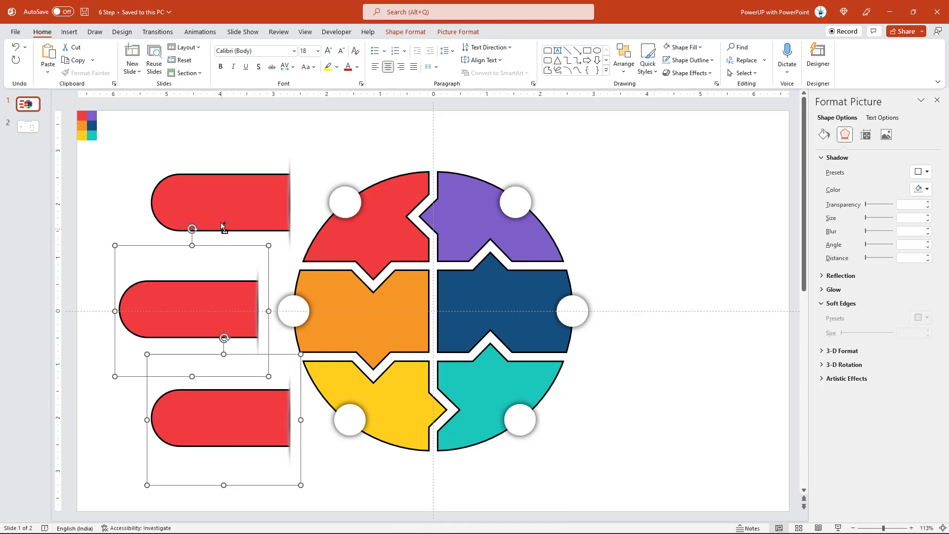
pyautogui.keyDown('shift'); pyautogui.click(216, 205); pyautogui.keyUp('shift')
pyautogui.rightClick(216, 205)
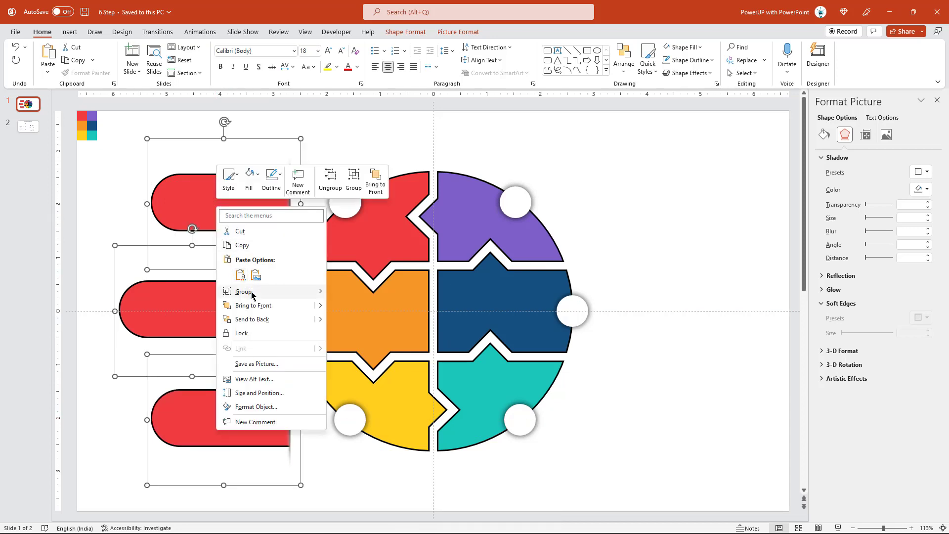
pyautogui.click(347, 294)
pyautogui.hotkey('ctrl', 'd')
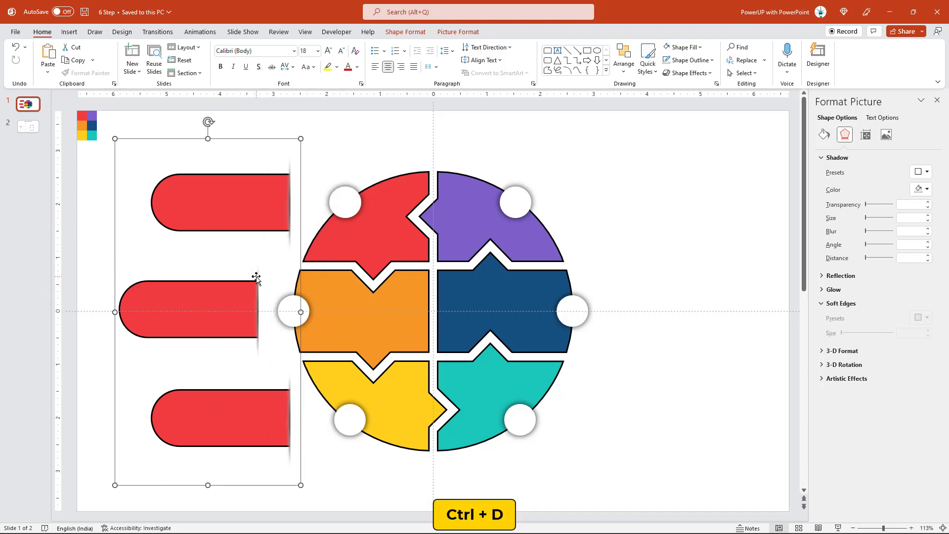
# Step: Move the duplicated tabs right of the circle, flip them horizontally, and align them
pyautogui.moveTo(240, 314); pyautogui.dragTo(666, 298)
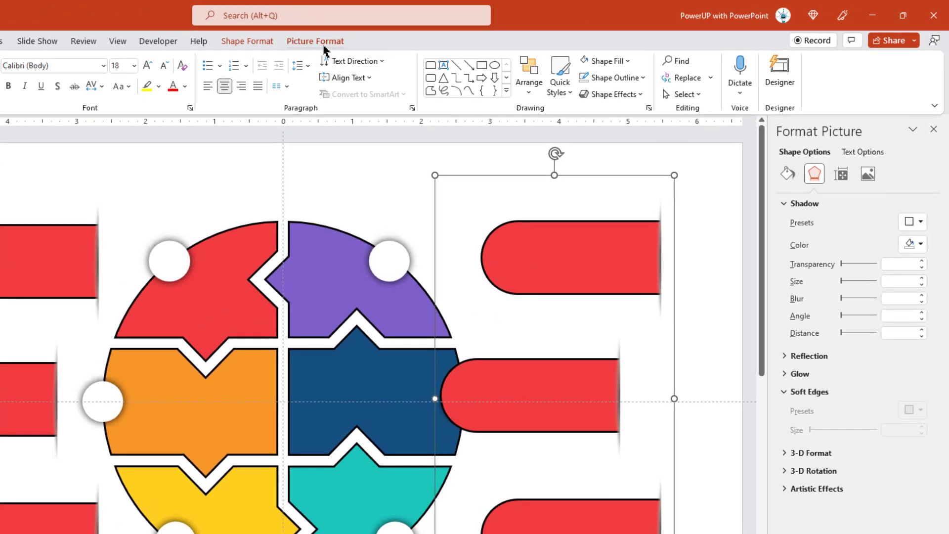
pyautogui.click(459, 31)
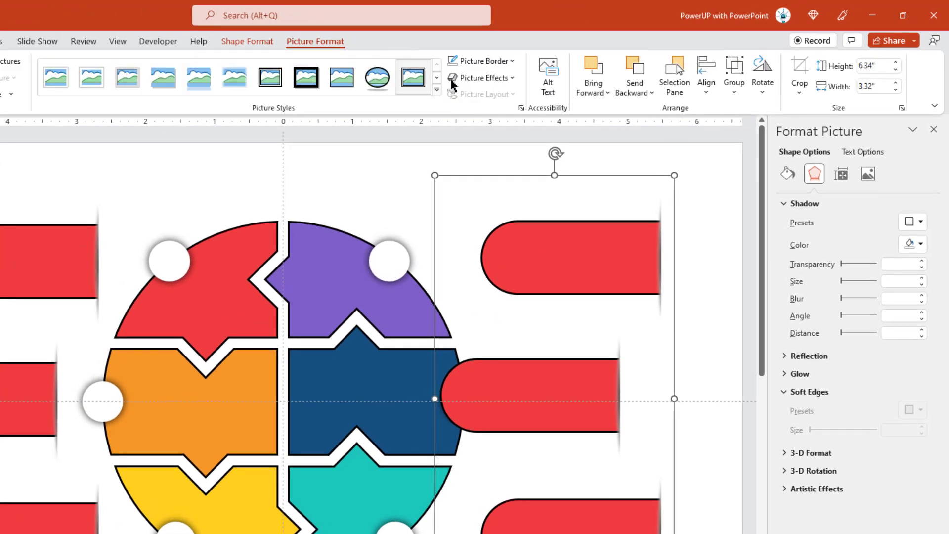
pyautogui.click(763, 93)
pyautogui.click(780, 165)
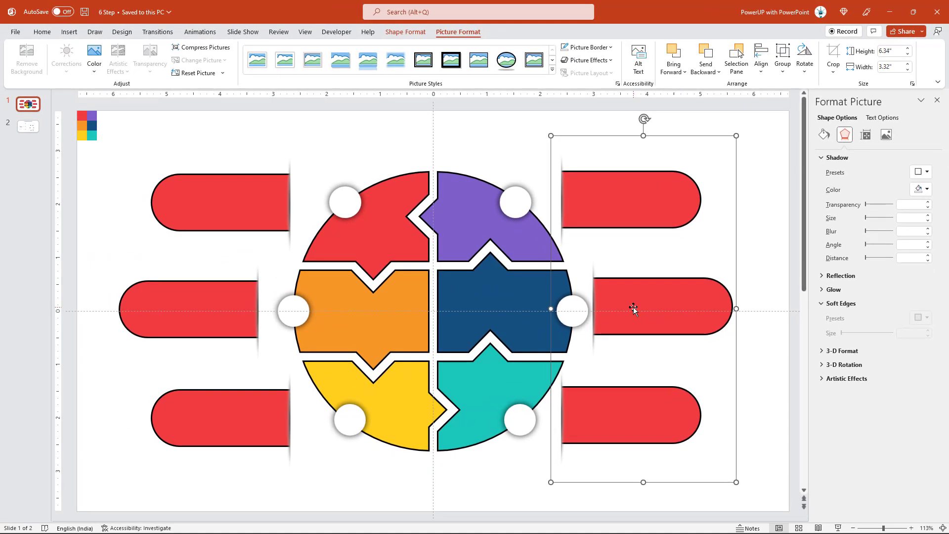
pyautogui.moveTo(644, 309); pyautogui.dragTo(640, 316)
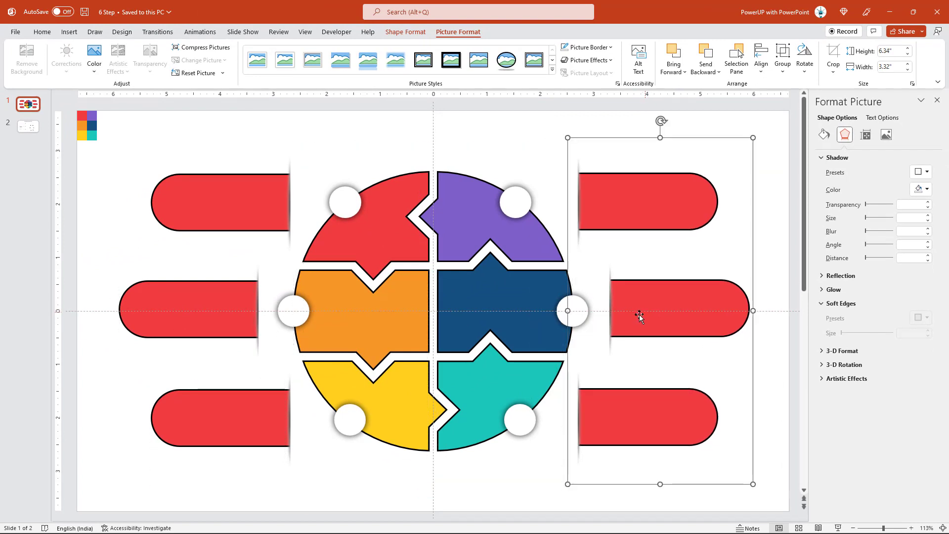
# Step: Ungroup both tab sets into six separate shapes
pyautogui.keyDown('ctrl'); pyautogui.click(276, 419); pyautogui.keyUp('ctrl')
pyautogui.rightClick(269, 416)
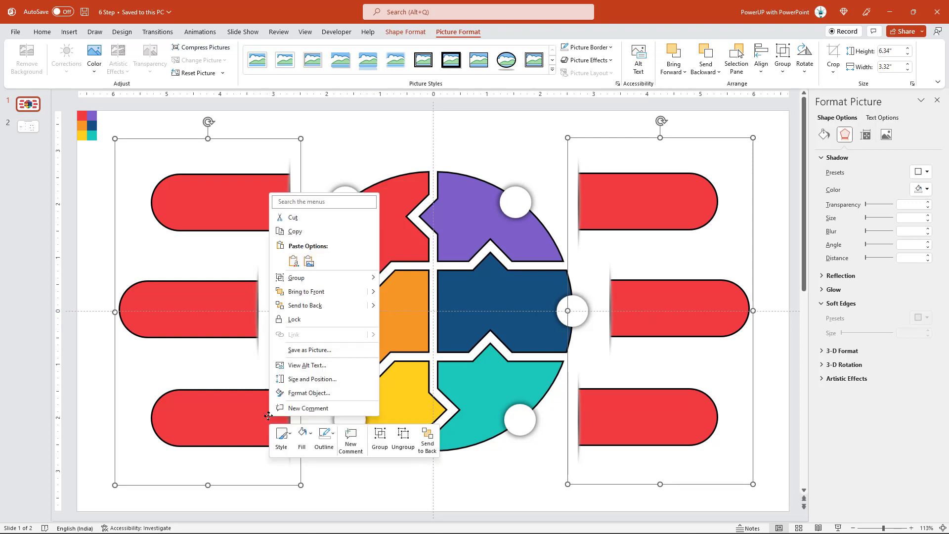
pyautogui.moveTo(295, 277)
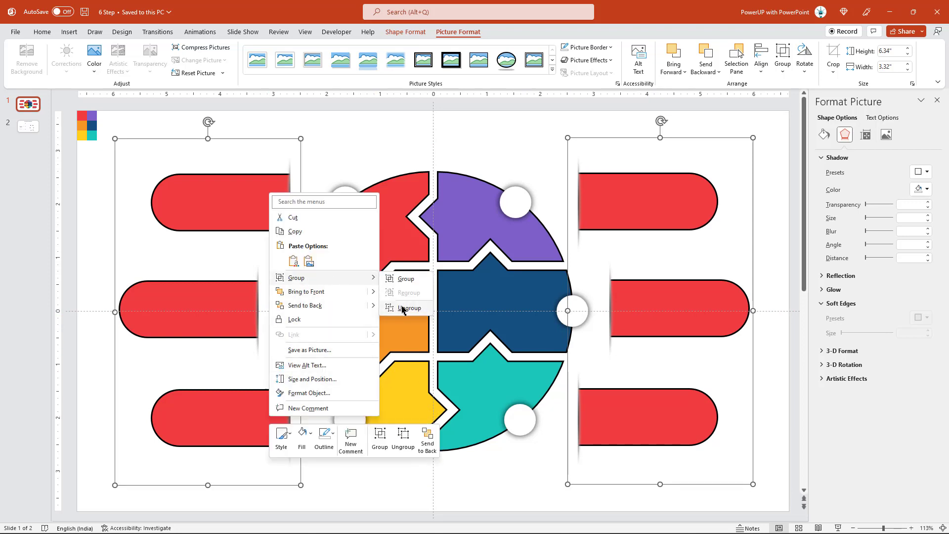
pyautogui.click(403, 308)
pyautogui.rightClick(266, 409)
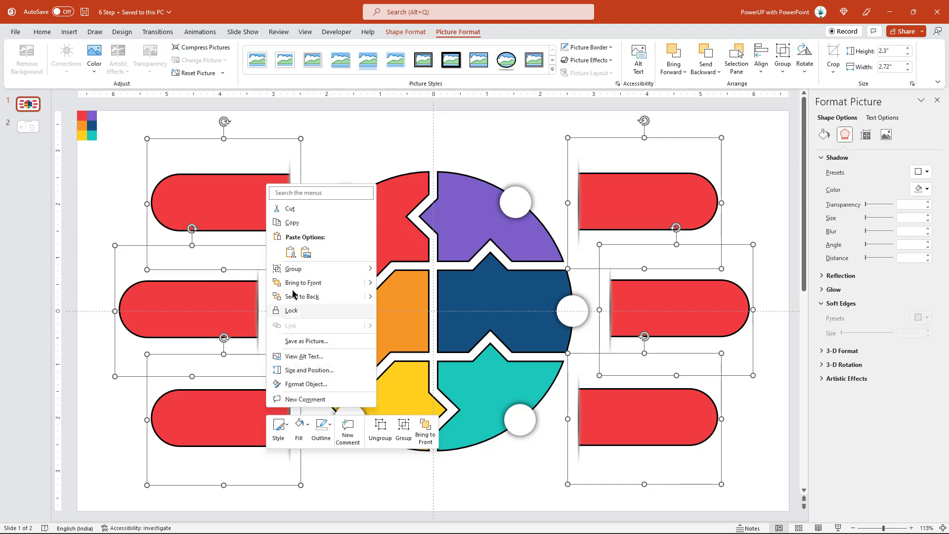
pyautogui.click(398, 300)
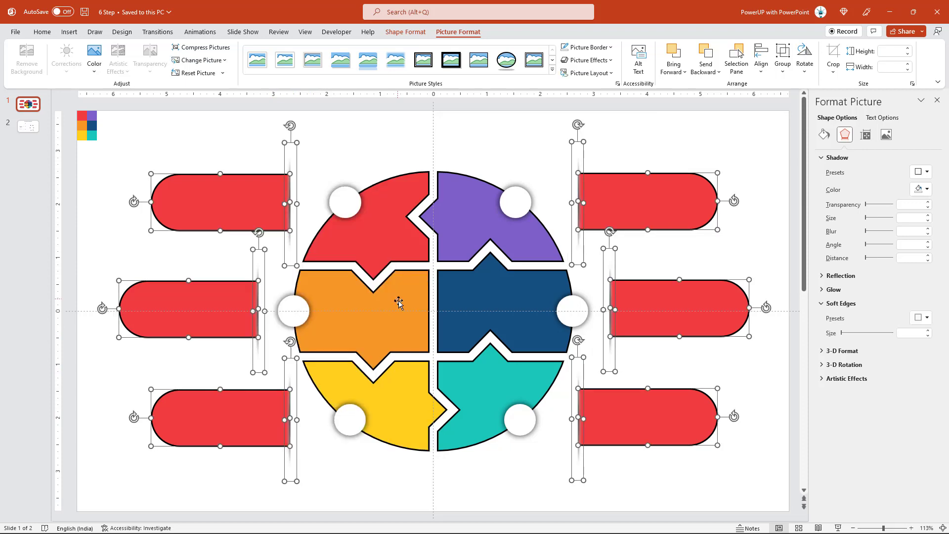
pyautogui.click(329, 167)
# Step: Fill the middle-left tab orange and the bottom-left tab yellow
pyautogui.click(233, 297)
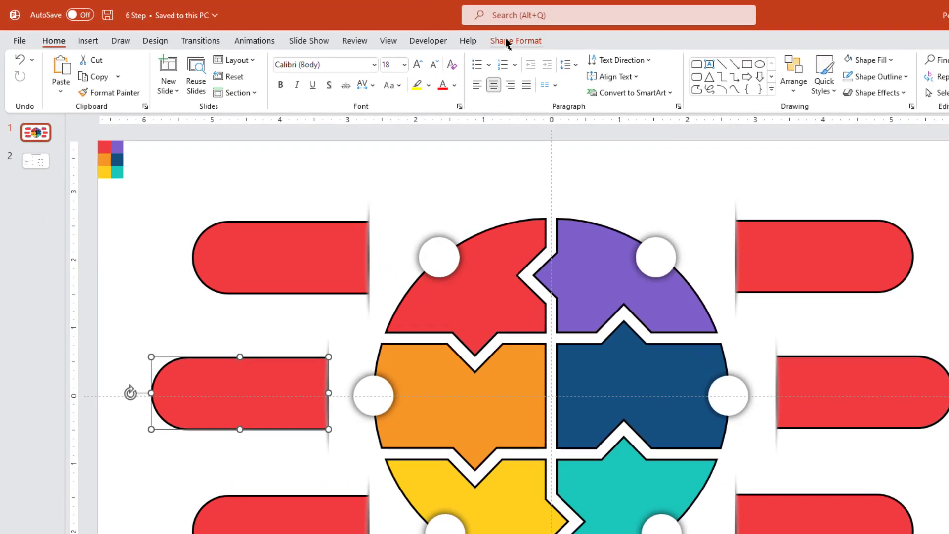
pyautogui.click(413, 33)
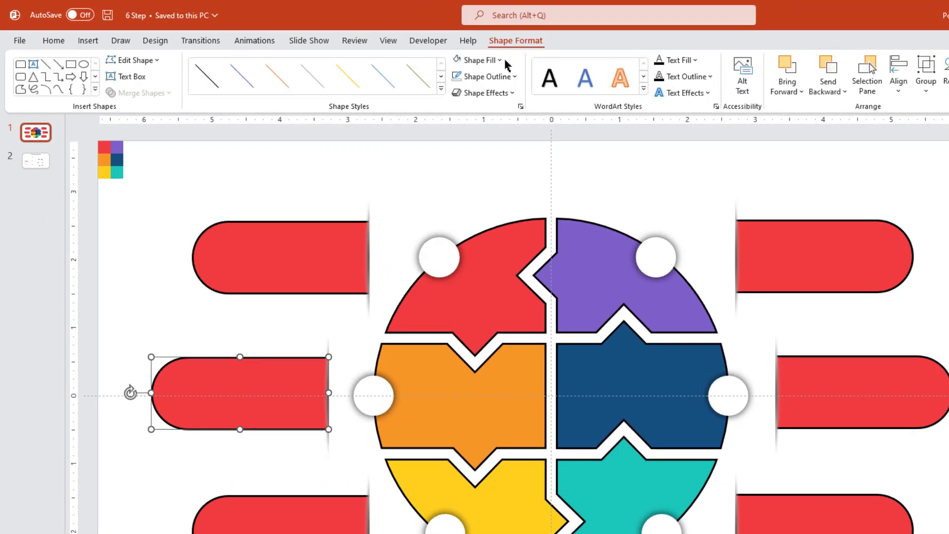
pyautogui.click(494, 65)
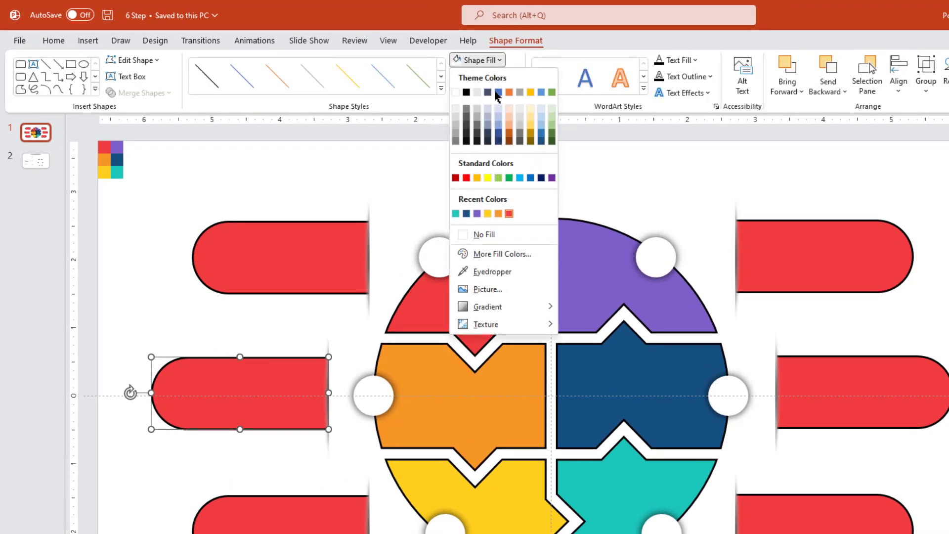
pyautogui.click(498, 213)
pyautogui.click(316, 530)
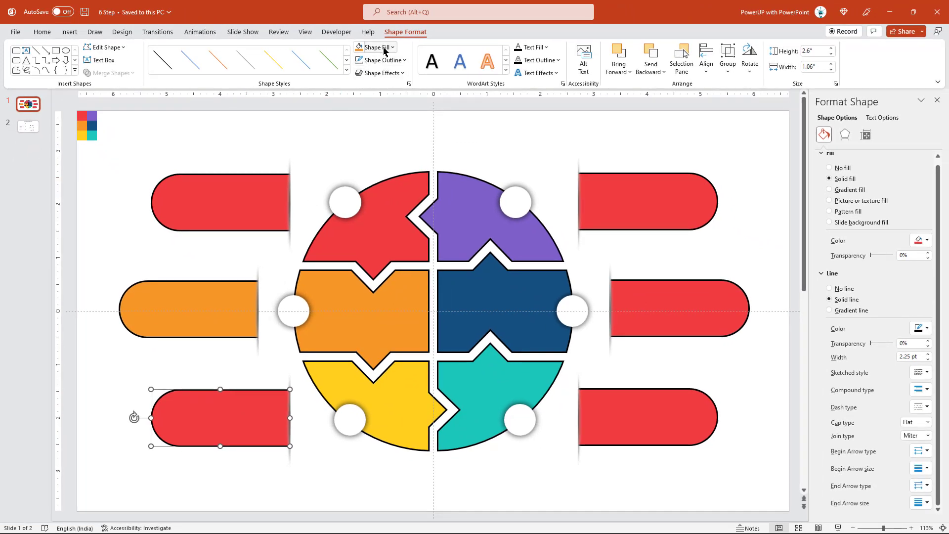
pyautogui.click(385, 50)
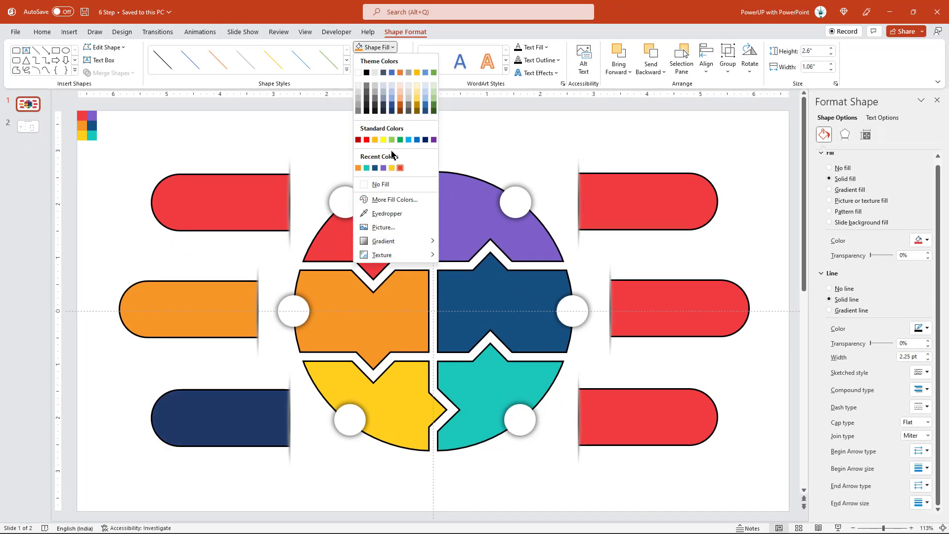
pyautogui.click(392, 168)
# Step: Fill the right tabs purple, dark blue and teal from top to bottom
pyautogui.click(628, 201)
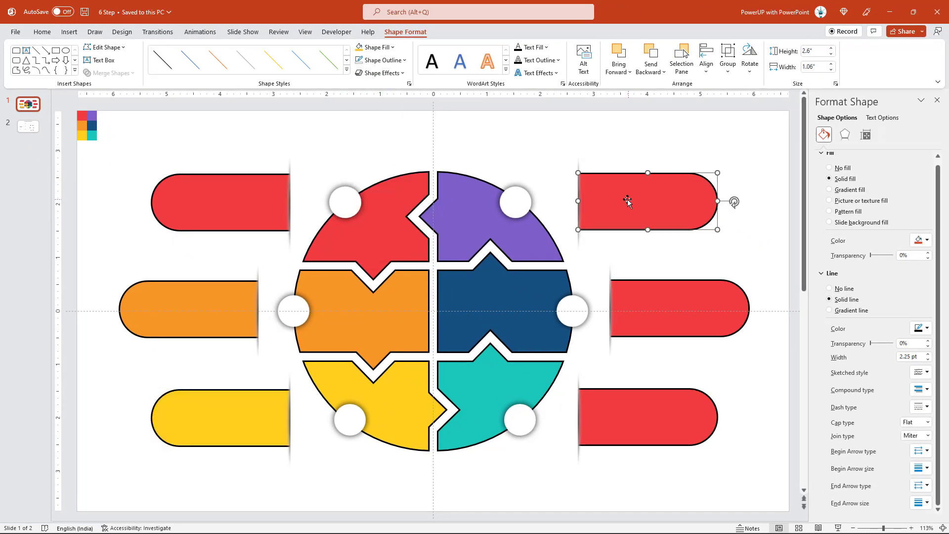
pyautogui.click(386, 48)
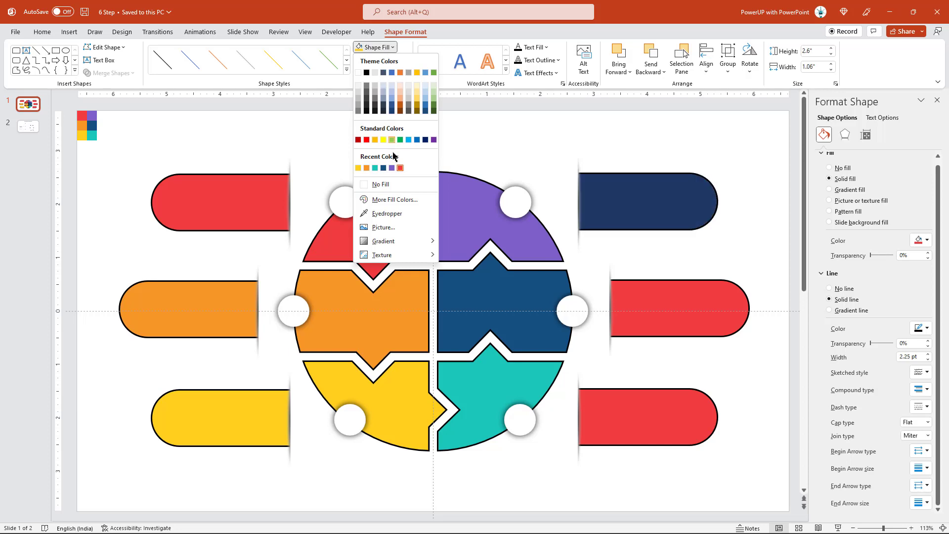
pyautogui.click(394, 170)
pyautogui.click(648, 299)
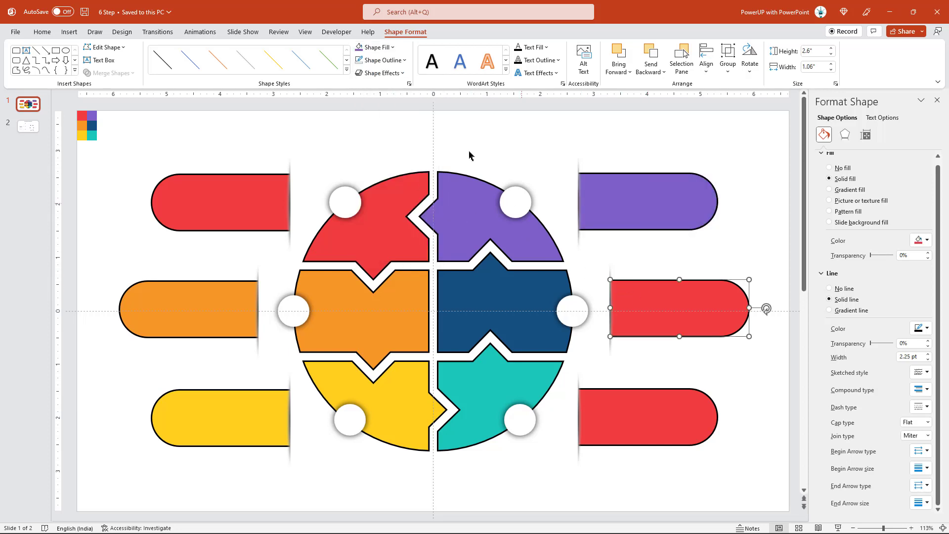
pyautogui.click(386, 47)
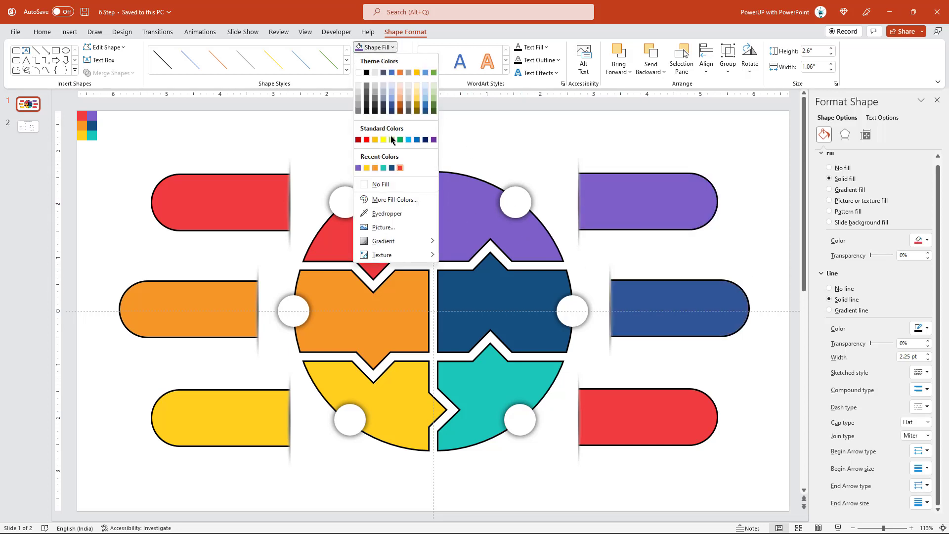
pyautogui.click(393, 168)
pyautogui.click(603, 406)
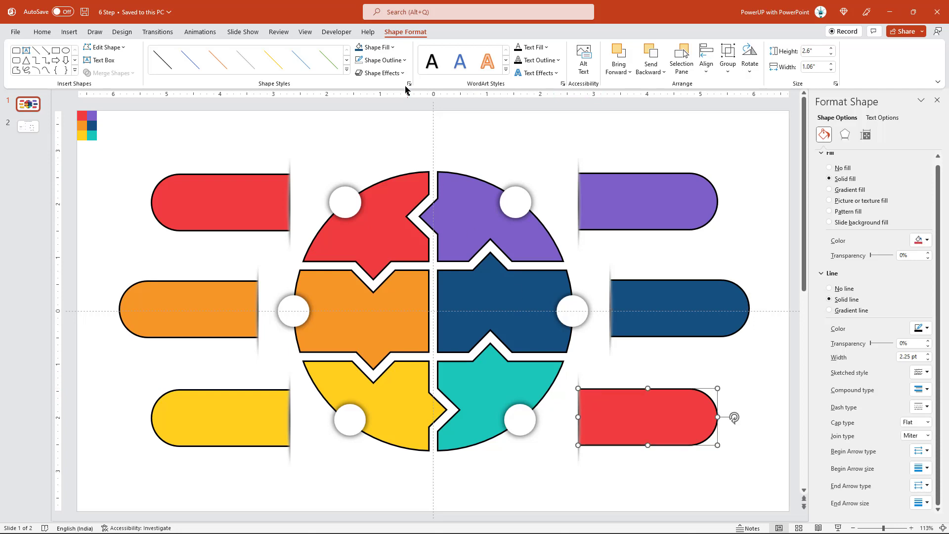
pyautogui.click(379, 47)
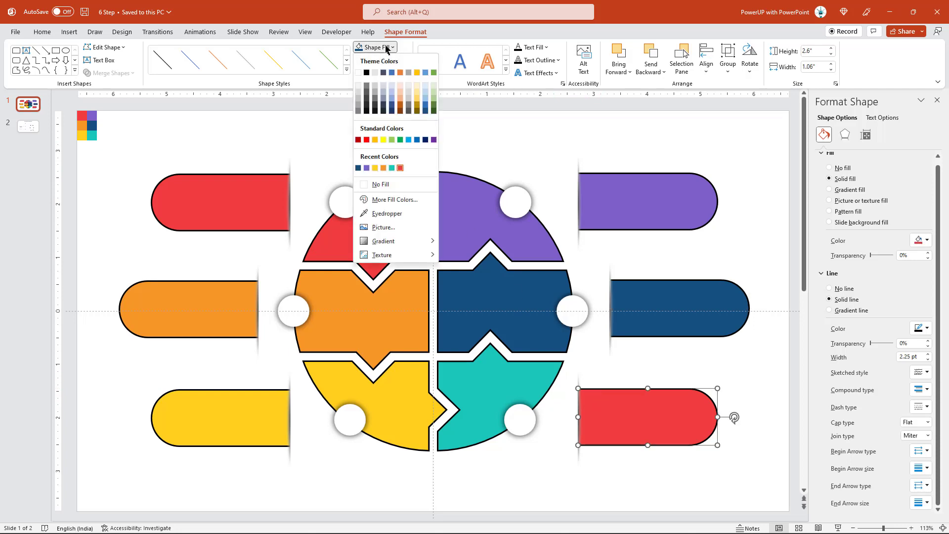
pyautogui.click(392, 168)
pyautogui.click(469, 154)
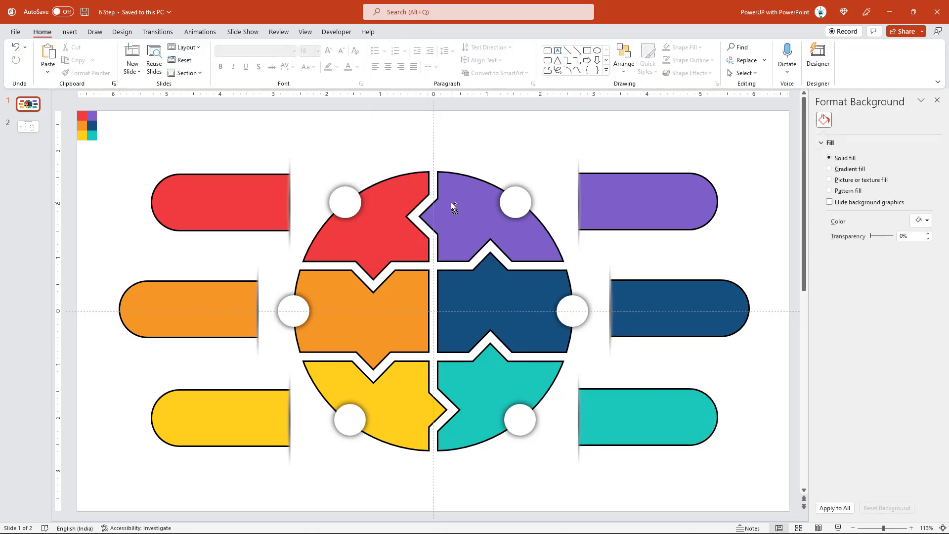
pyautogui.scroll(-1, 451, 203)
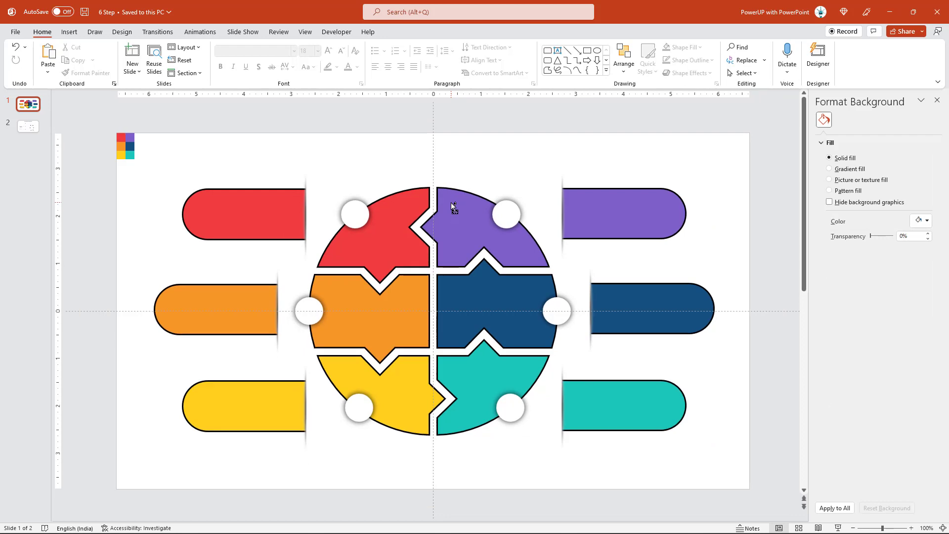
# Step: Paste slide 2's MAIN TITLE and body text onto the red tab in white, and copy it onto the orange tab
pyautogui.click(28, 128)
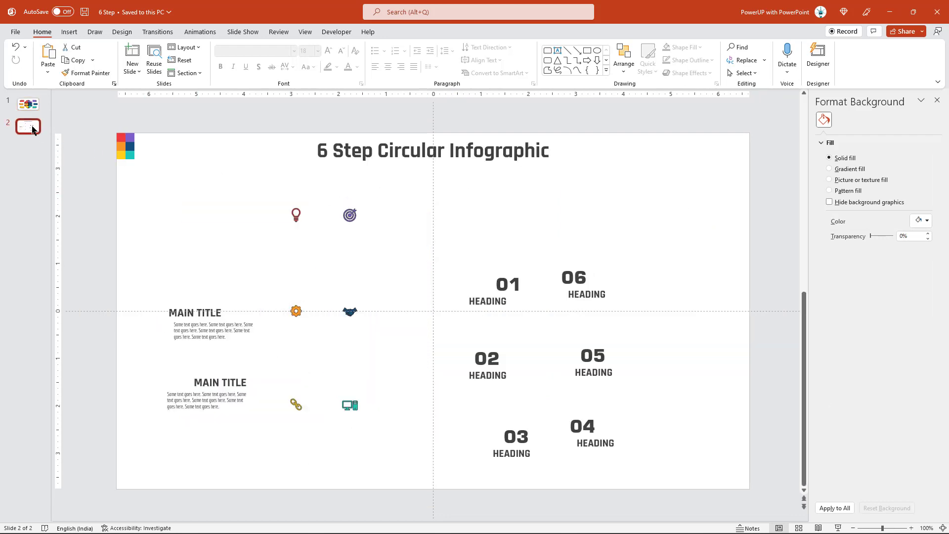
pyautogui.click(203, 346)
pyautogui.keyDown('shift'); pyautogui.click(193, 313); pyautogui.keyUp('shift')
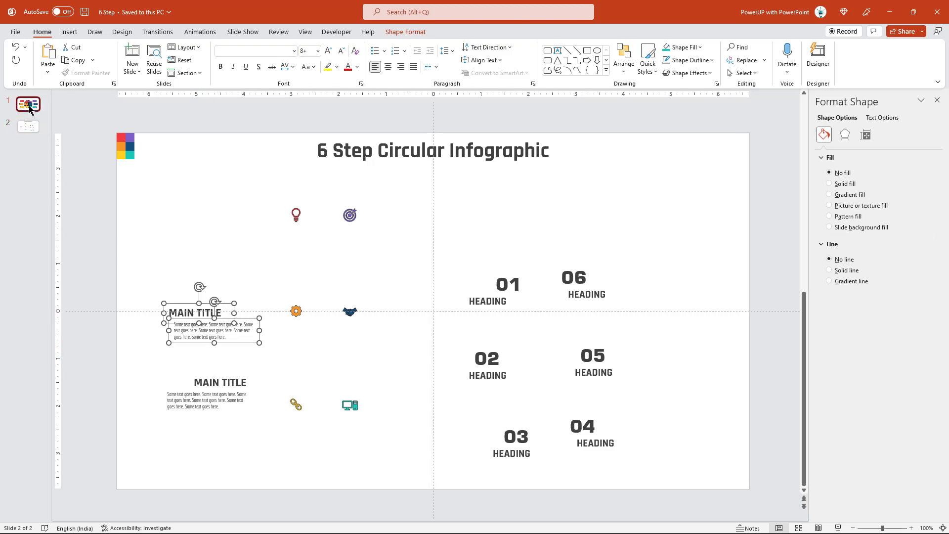
pyautogui.hotkey('ctrl', 'v')
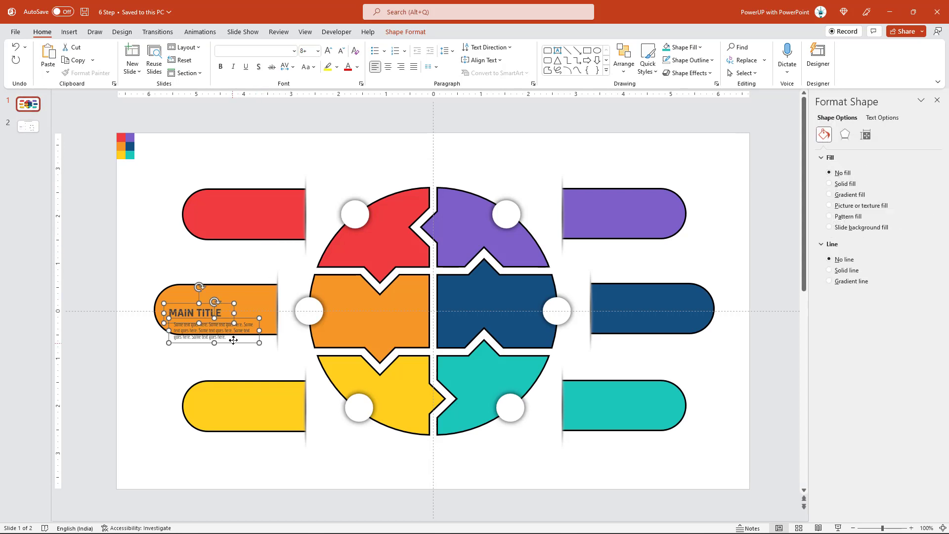
pyautogui.moveTo(234, 340); pyautogui.dragTo(265, 234)
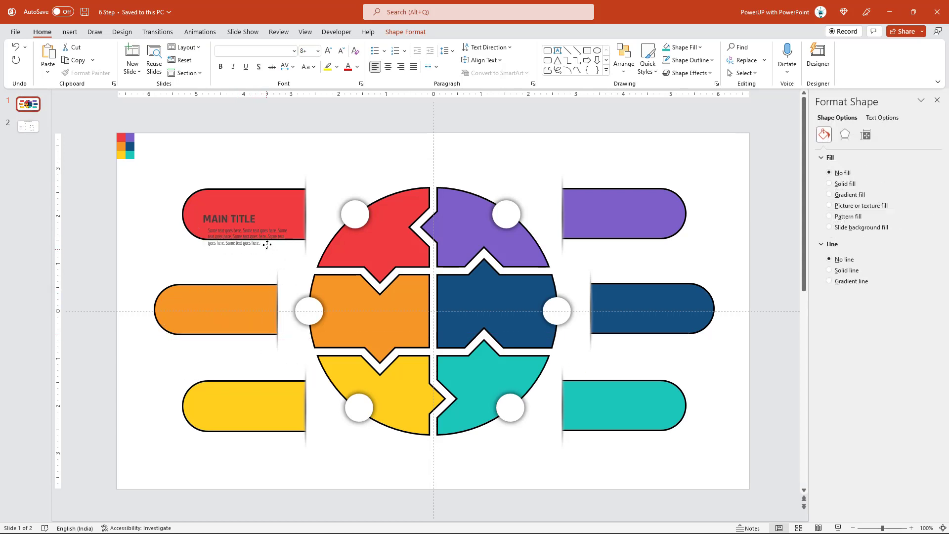
pyautogui.click(360, 71)
pyautogui.click(348, 93)
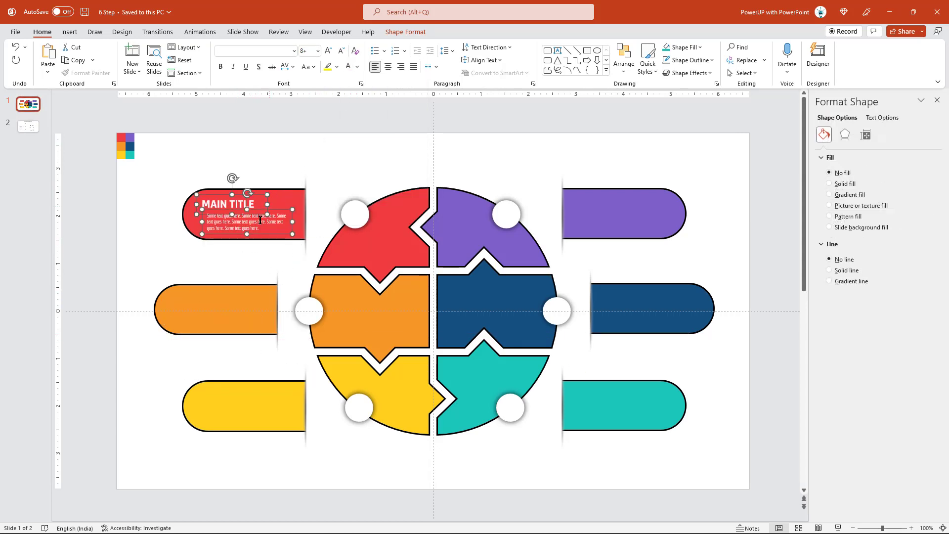
pyautogui.moveTo(259, 220)
pyautogui.mouseDown()
pyautogui.moveTo(230, 327)
pyautogui.moveTo(258, 423)
pyautogui.mouseUp()
# Step: Copy another MAIN TITLE and body text block from slide 2 onto the purple and teal tabs
pyautogui.click(29, 127)
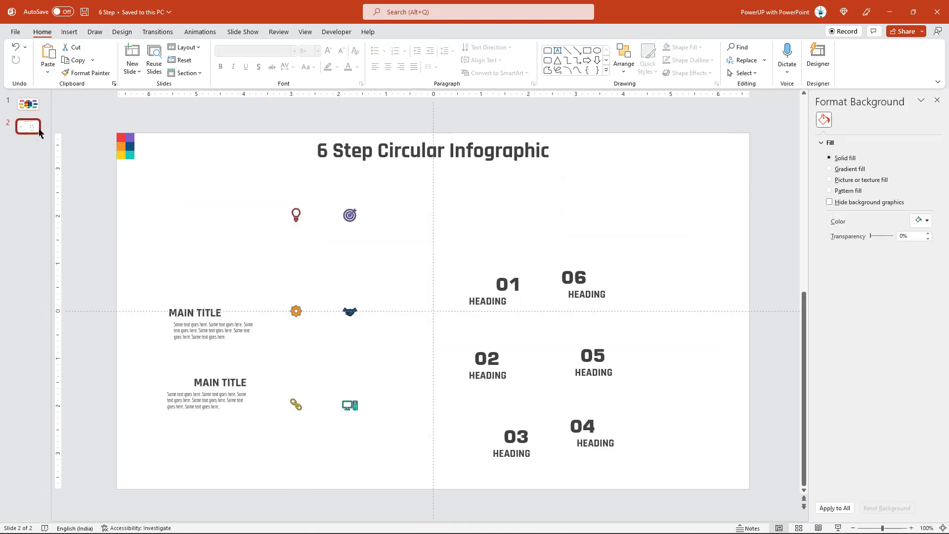
pyautogui.click(243, 378)
pyautogui.click(37, 112)
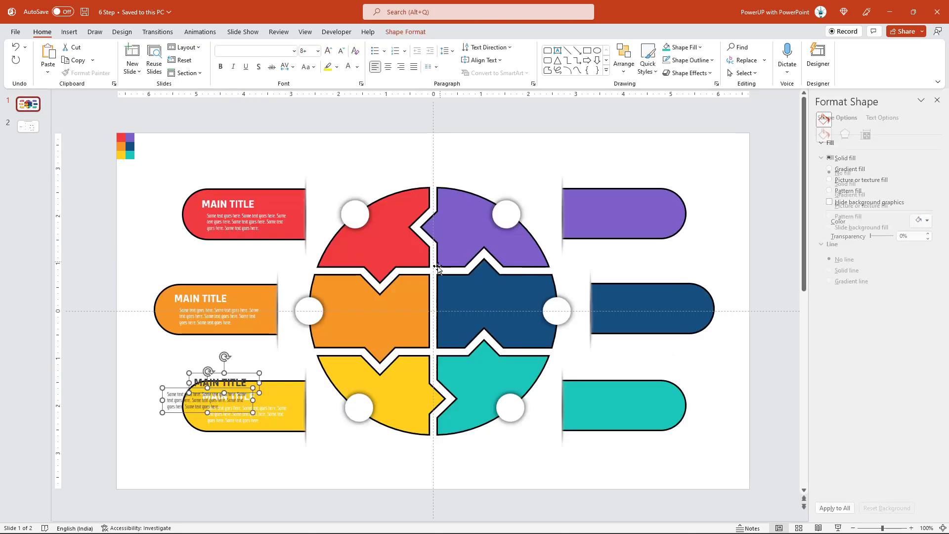
pyautogui.moveTo(280, 424); pyautogui.dragTo(647, 230)
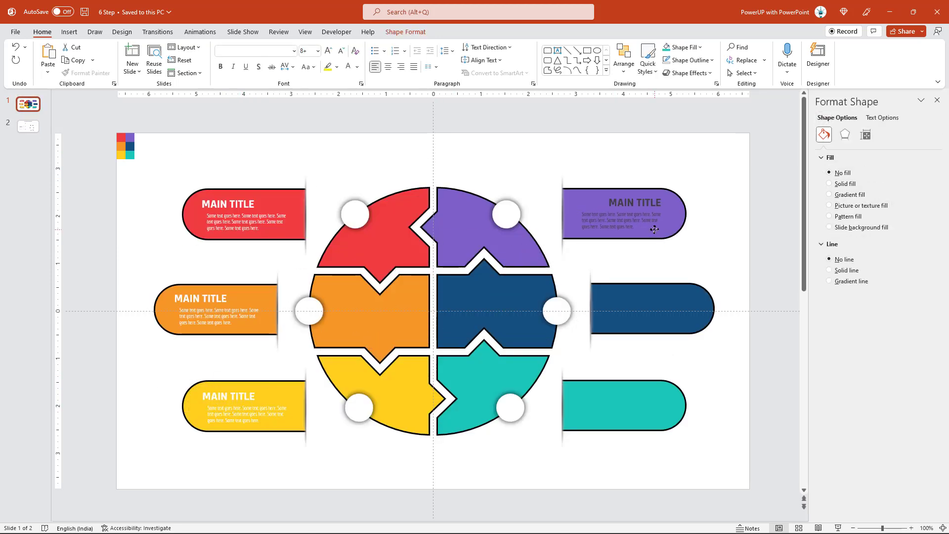
pyautogui.moveTo(630, 237)
pyautogui.mouseDown()
pyautogui.moveTo(631, 429)
pyautogui.moveTo(660, 326)
pyautogui.mouseUp()
# Step: Copy the six spare icons from slide 2 and paste them onto slide 1
pyautogui.click(28, 126)
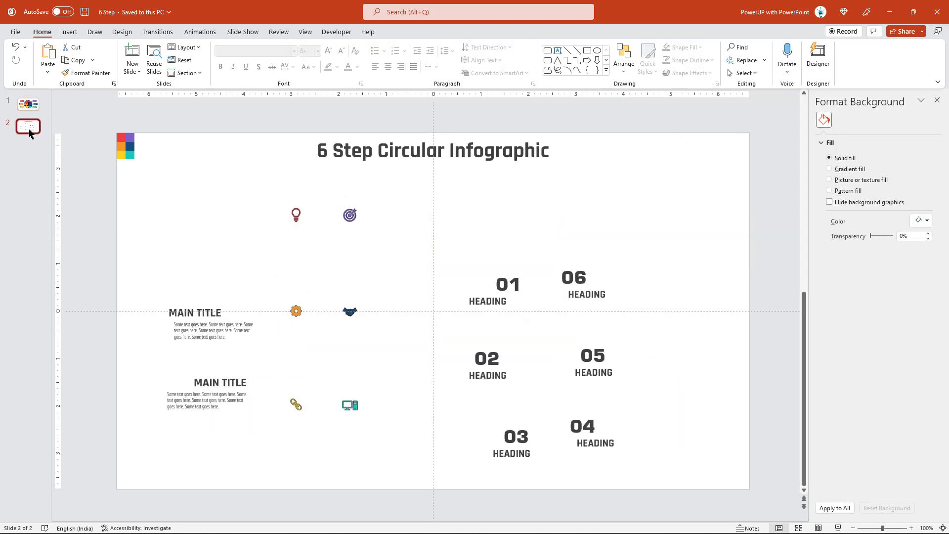
pyautogui.click(295, 216)
pyautogui.keyDown('shift'); pyautogui.click(350, 215); pyautogui.keyUp('shift')
pyautogui.keyDown('shift'); pyautogui.click(296, 311); pyautogui.keyUp('shift')
pyautogui.keyDown('shift'); pyautogui.click(350, 311); pyautogui.keyUp('shift')
pyautogui.keyDown('shift'); pyautogui.click(350, 405); pyautogui.keyUp('shift')
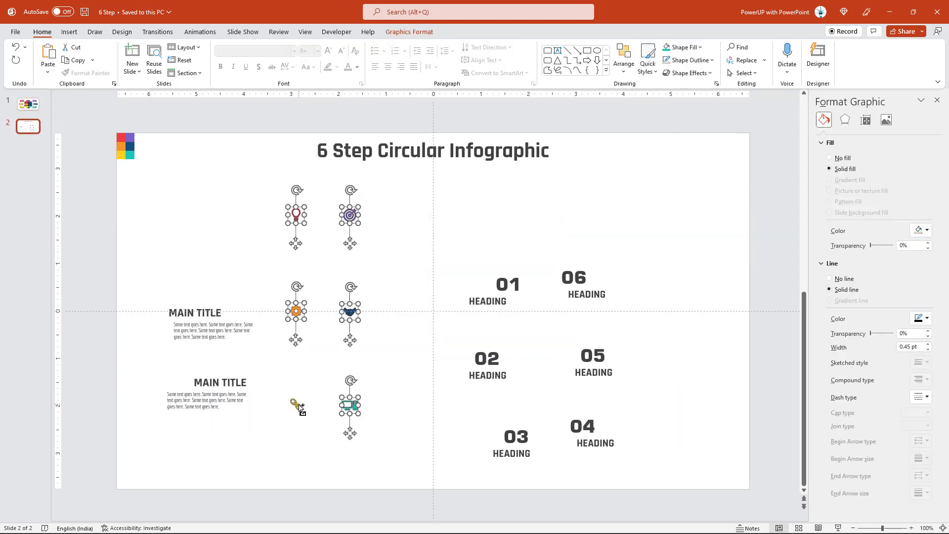
pyautogui.keyDown('shift'); pyautogui.click(296, 405); pyautogui.keyUp('shift')
pyautogui.click(28, 104)
pyautogui.hotkey('ctrl', 'v')
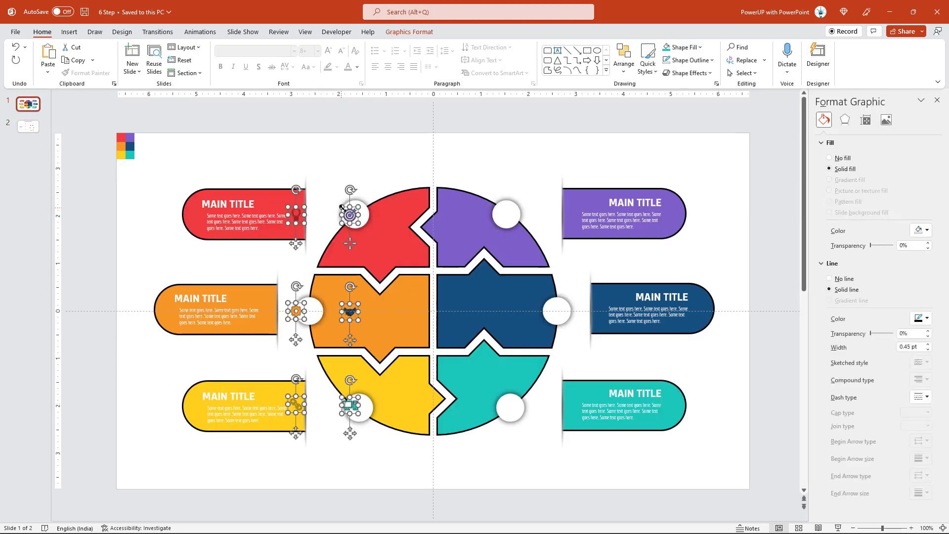
pyautogui.press('Escape')
# Step: Place the target, handshake, monitor, link, gear and lightbulb icons into their pieces' white circles
pyautogui.moveTo(475, 215); pyautogui.dragTo(506, 215)
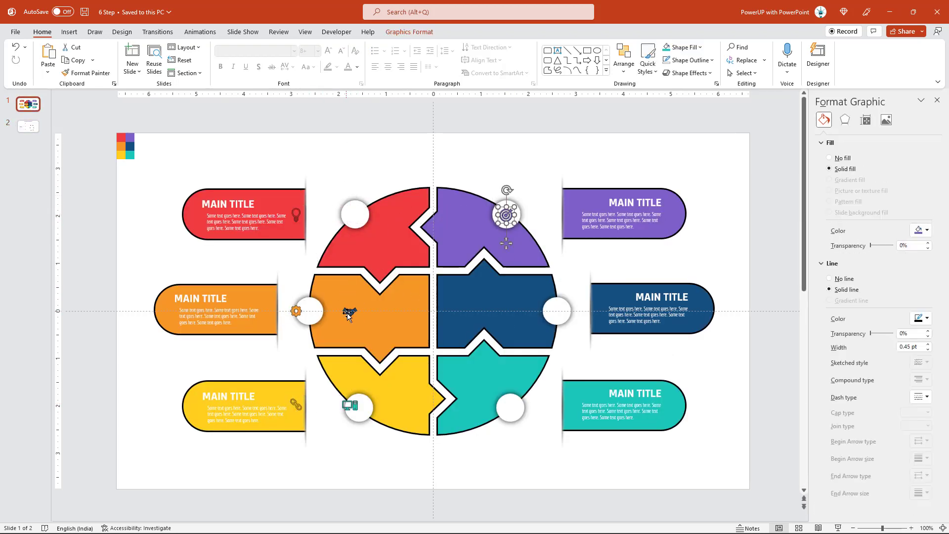
pyautogui.moveTo(350, 311); pyautogui.dragTo(549, 312)
pyautogui.moveTo(344, 405); pyautogui.dragTo(503, 407)
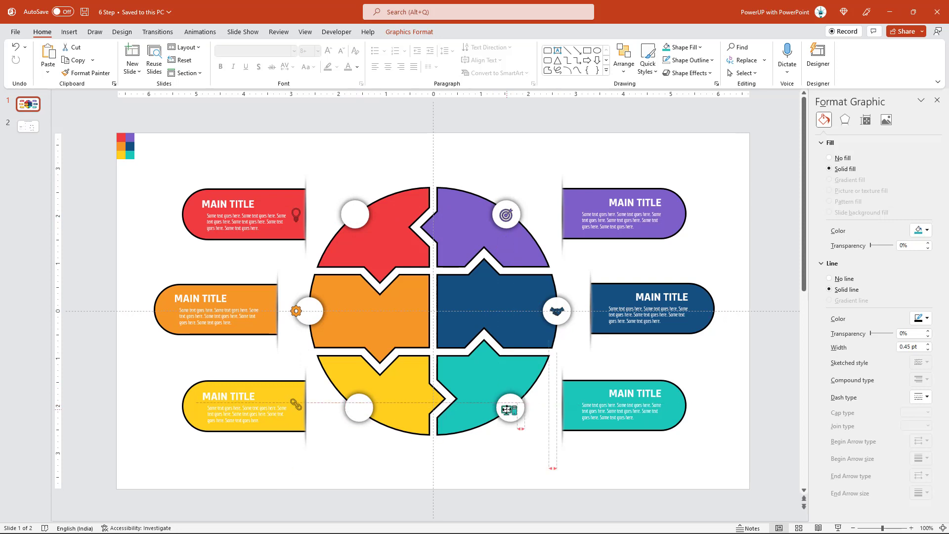
pyautogui.moveTo(297, 406); pyautogui.dragTo(358, 408)
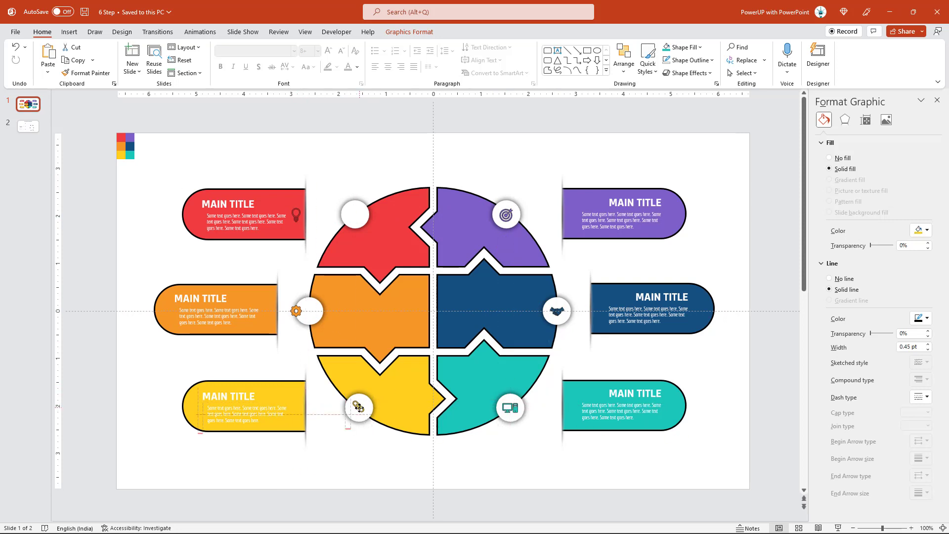
pyautogui.moveTo(296, 311); pyautogui.dragTo(300, 310)
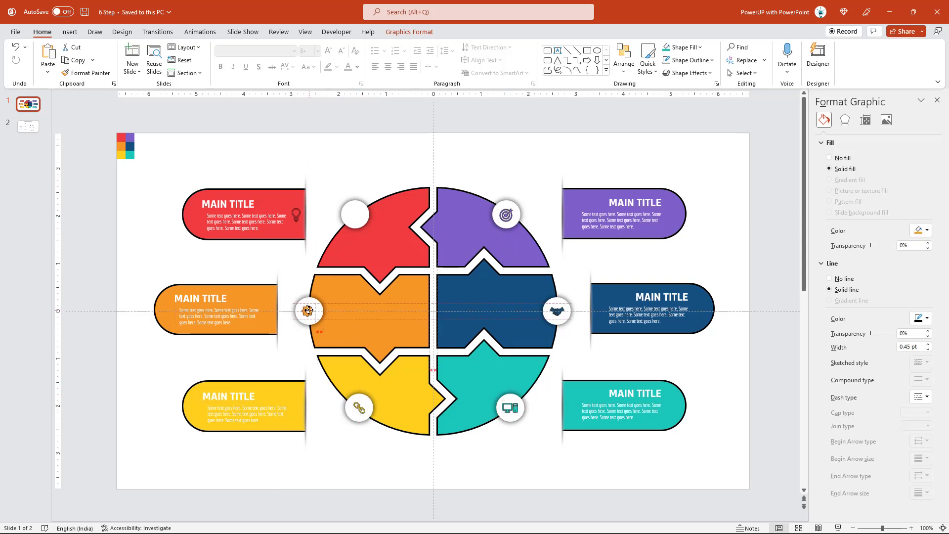
pyautogui.moveTo(296, 214); pyautogui.dragTo(354, 214)
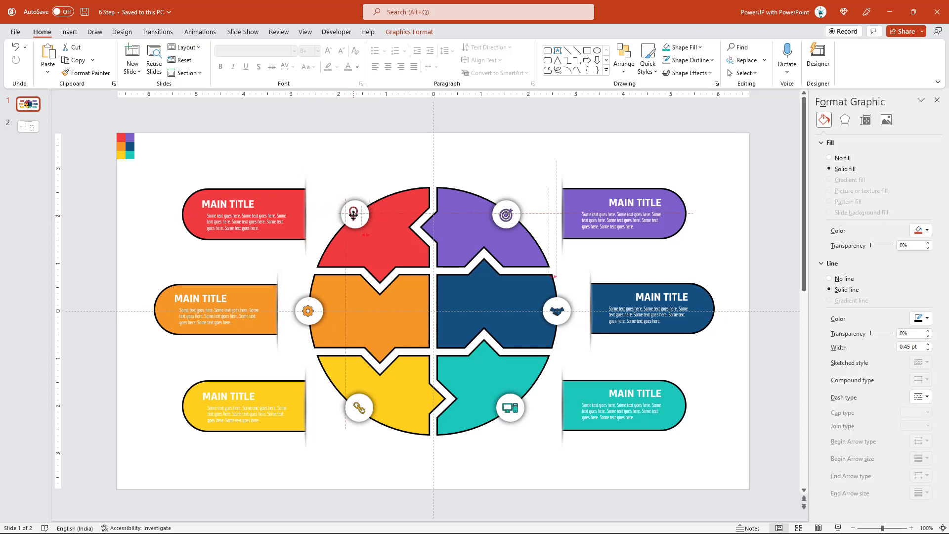
# Step: Give all six placed icons 0.8 pt outlines, then scroll back to slide 2
pyautogui.scroll(1, 369, 250)
pyautogui.click(515, 202)
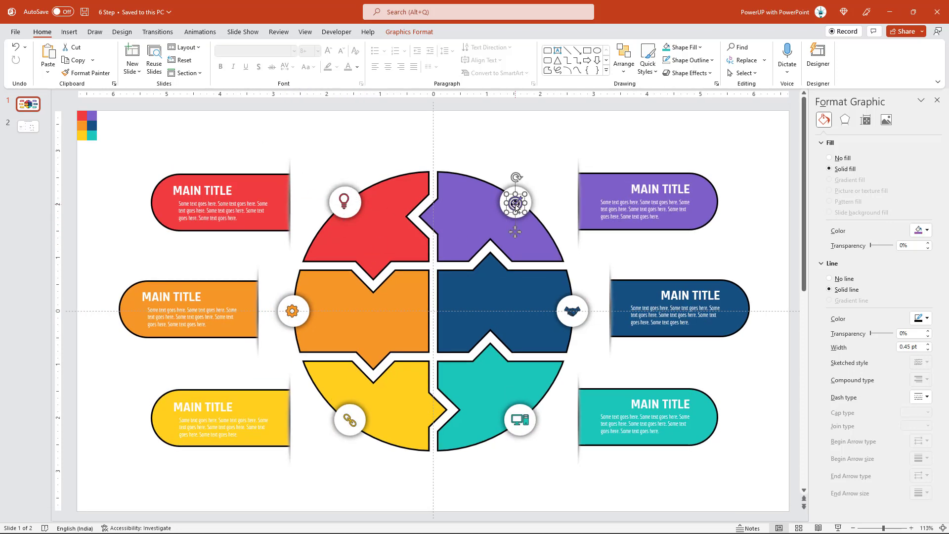
pyautogui.keyDown('shift'); pyautogui.click(345, 201); pyautogui.keyUp('shift')
pyautogui.keyDown('shift'); pyautogui.click(292, 310); pyautogui.keyUp('shift')
pyautogui.keyDown('shift'); pyautogui.click(350, 420); pyautogui.keyUp('shift')
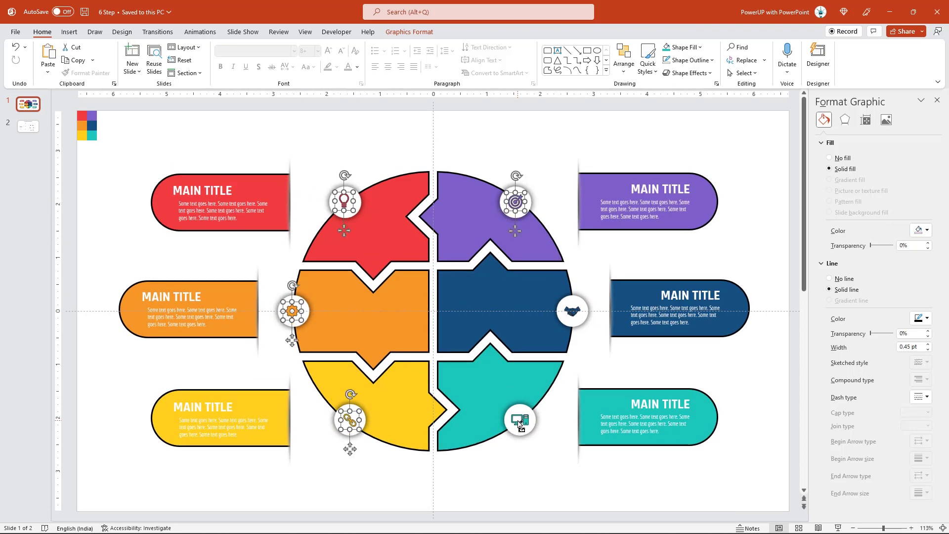
pyautogui.keyDown('shift'); pyautogui.click(521, 424); pyautogui.keyUp('shift')
pyautogui.keyDown('shift'); pyautogui.click(576, 317); pyautogui.keyUp('shift')
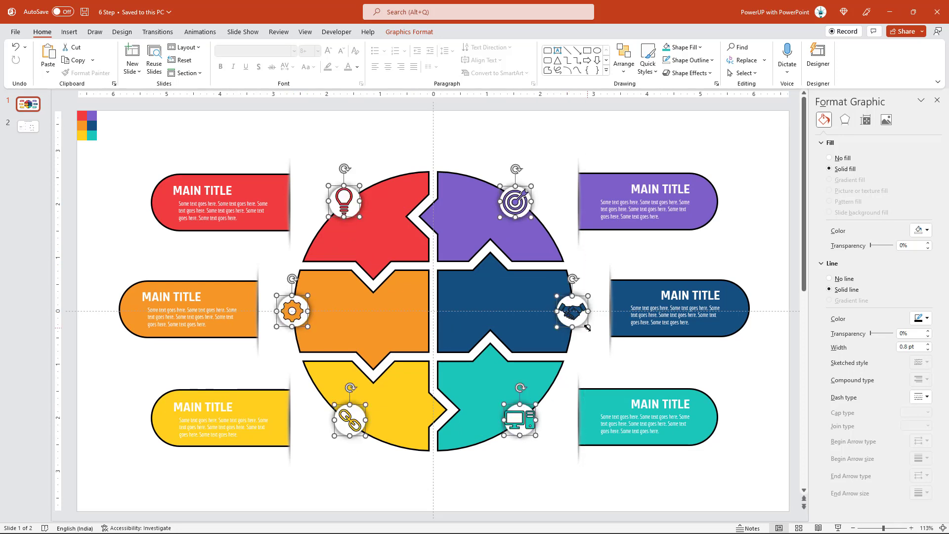
pyautogui.click(585, 354)
pyautogui.scroll(-1, 585, 356)
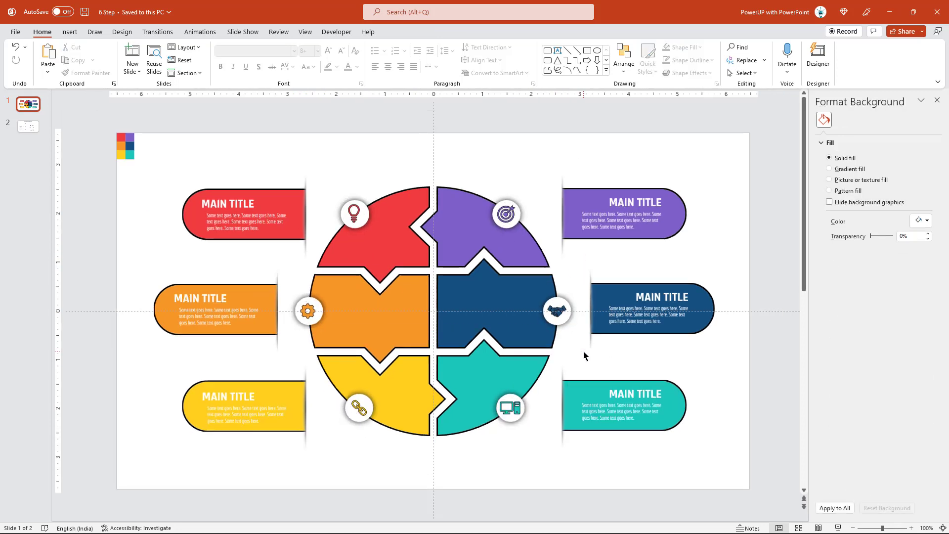
pyautogui.scroll(-1, 57, 163)
# Step: Copy the white 01–06 HEADING labels from slide 2 onto their matching puzzle pieces on slide 1
pyautogui.moveTo(415, 231); pyautogui.dragTo(658, 496)
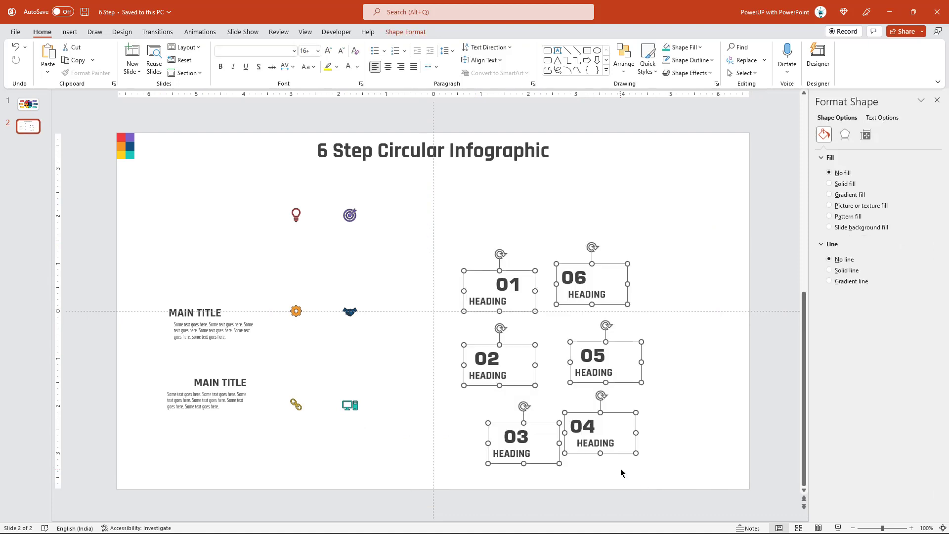
pyautogui.hotkey('ctrl', 'c')
pyautogui.click(36, 109)
pyautogui.hotkey('ctrl', 'v')
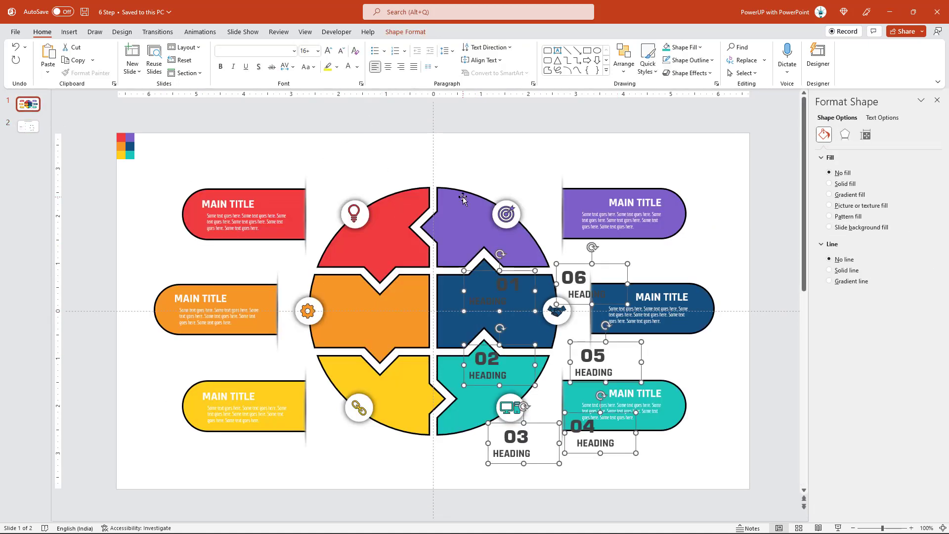
pyautogui.moveTo(463, 198); pyautogui.dragTo(396, 216)
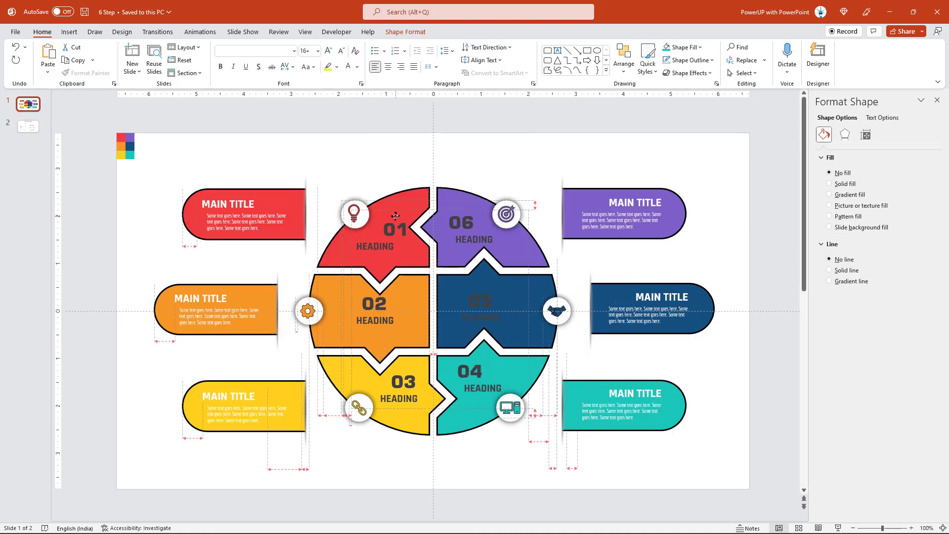
pyautogui.moveTo(395, 216); pyautogui.dragTo(400, 216)
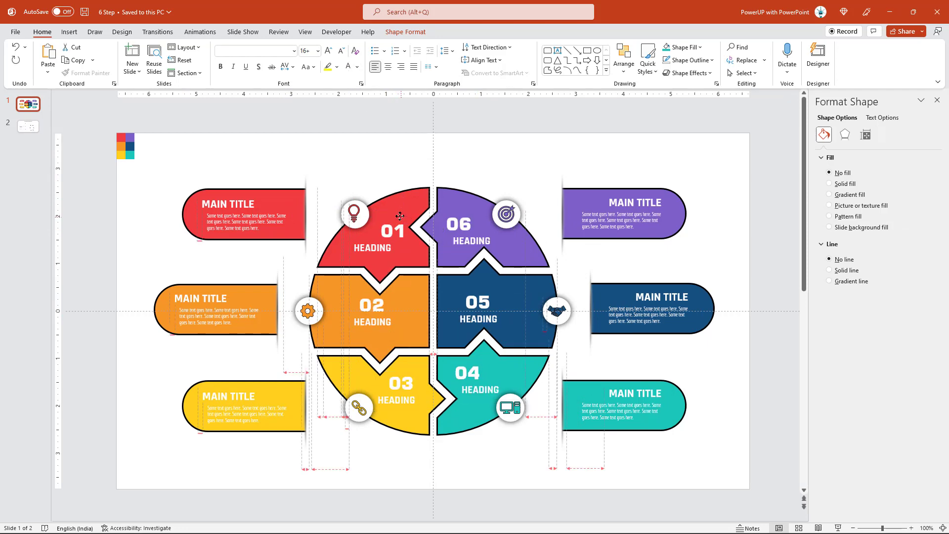
pyautogui.click(345, 164)
# Step: Copy the '6 Step Circular Infographic' title from slide 2 onto slide 1 above the circle
pyautogui.scroll(-1, 100, 161)
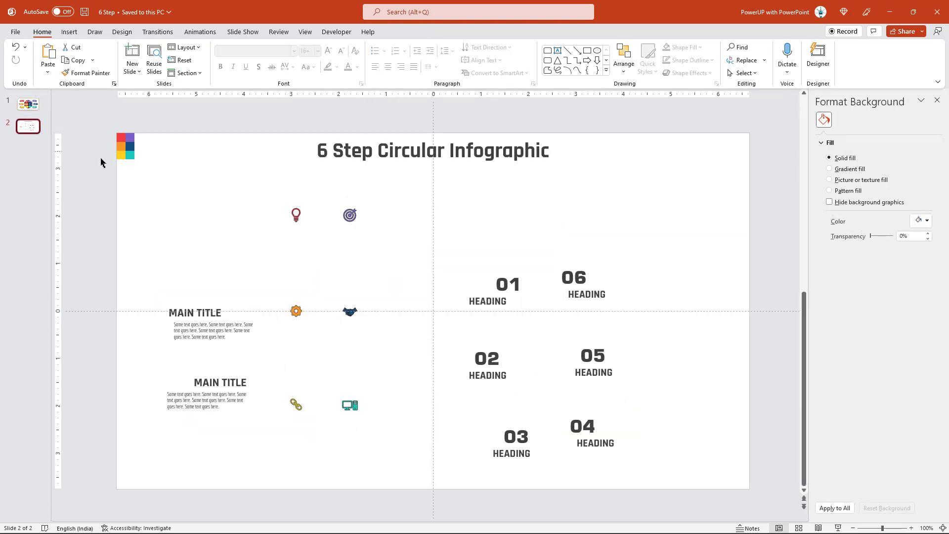
pyautogui.click(403, 165)
pyautogui.hotkey('ctrl', 'c')
pyautogui.click(28, 104)
pyautogui.hotkey('ctrl', 'v')
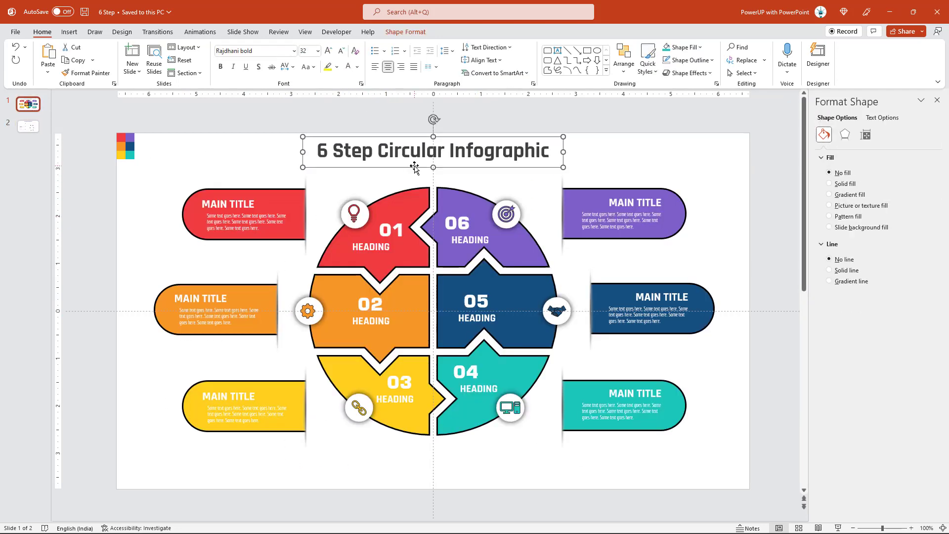
pyautogui.moveTo(414, 166); pyautogui.dragTo(415, 163)
# Step: Delete the colour-squares logo from the slide corner and present the slide full screen
pyautogui.click(240, 170)
pyautogui.press('Tab')
pyautogui.press('Delete')
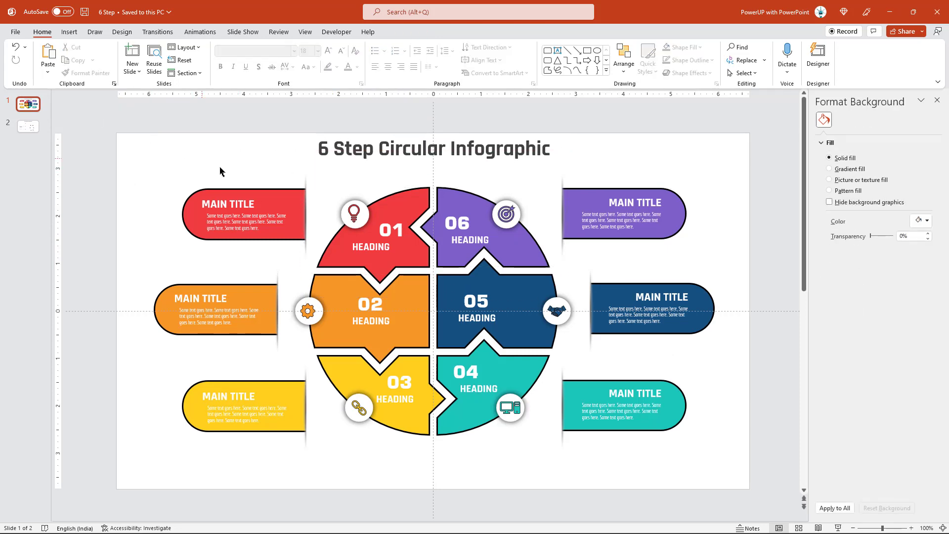
pyautogui.press('F5')
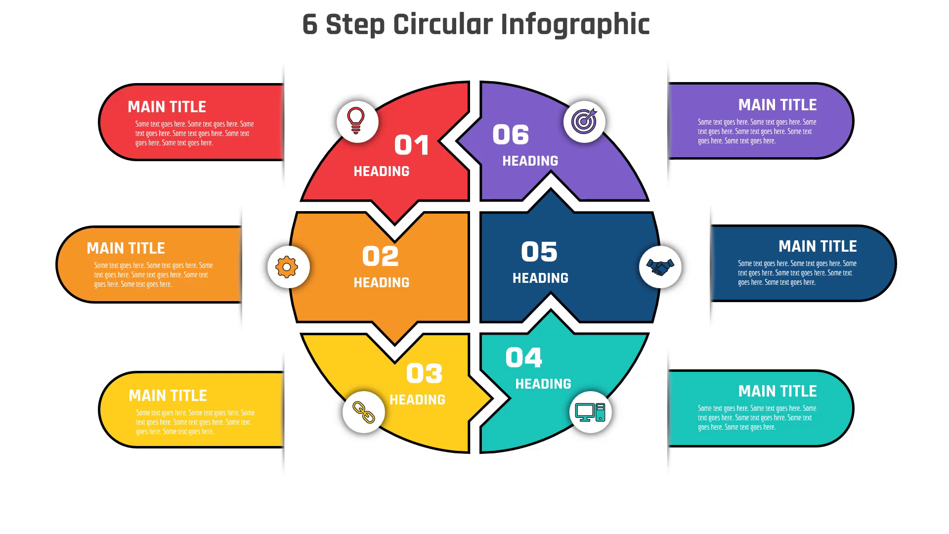
# Step: Exit the slide show to return to editing slide 1
pyautogui.press('Escape')
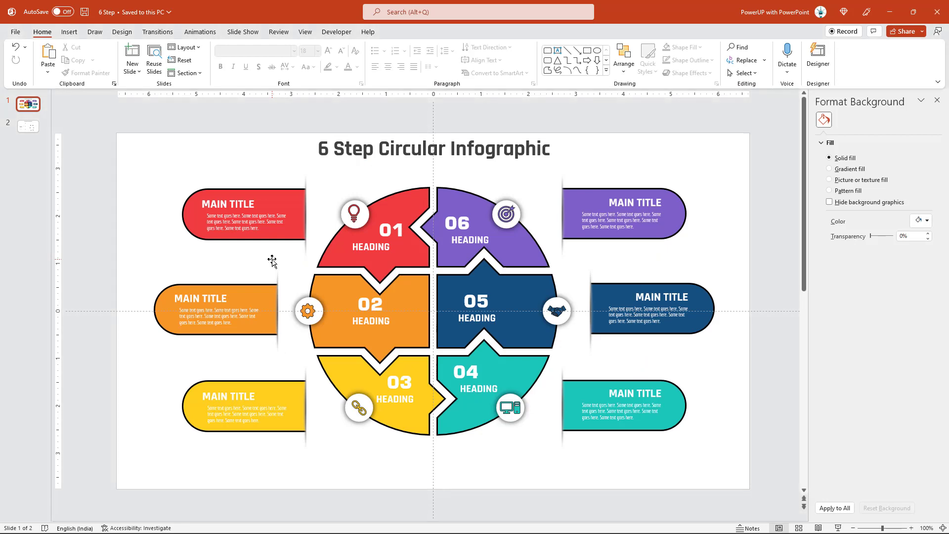